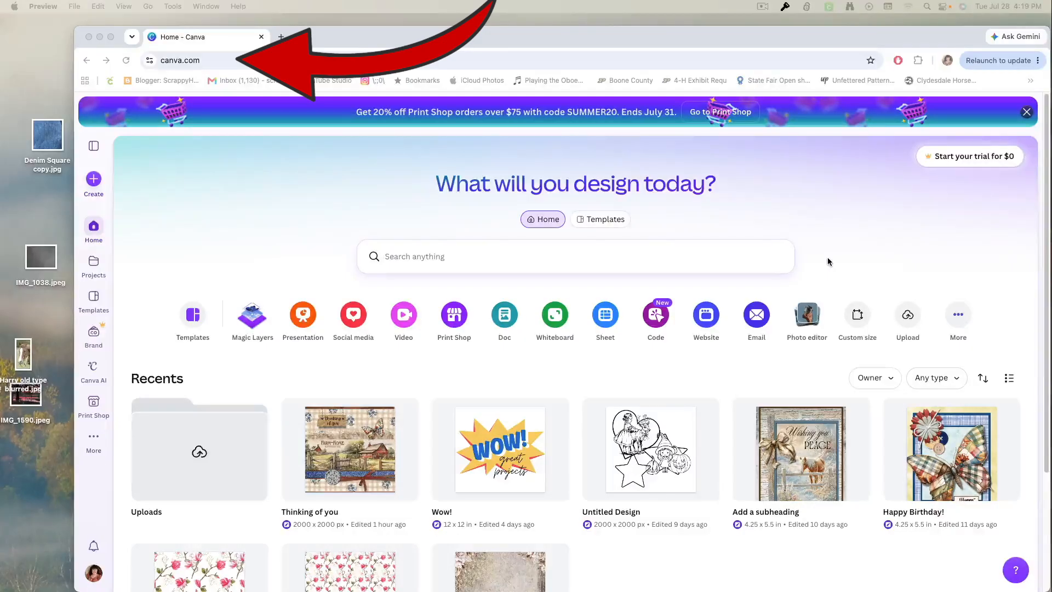
Create a new custom-size design 5 in wide by 7 in high.
{"action": "left_click", "coordinate": [857, 317]}
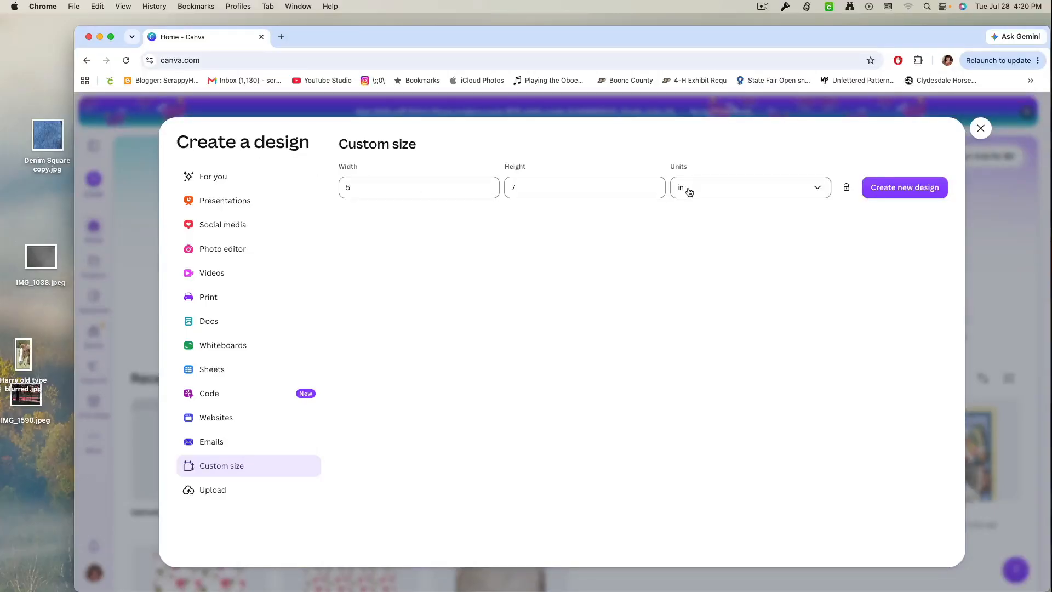
{"action": "left_click", "coordinate": [737, 196]}
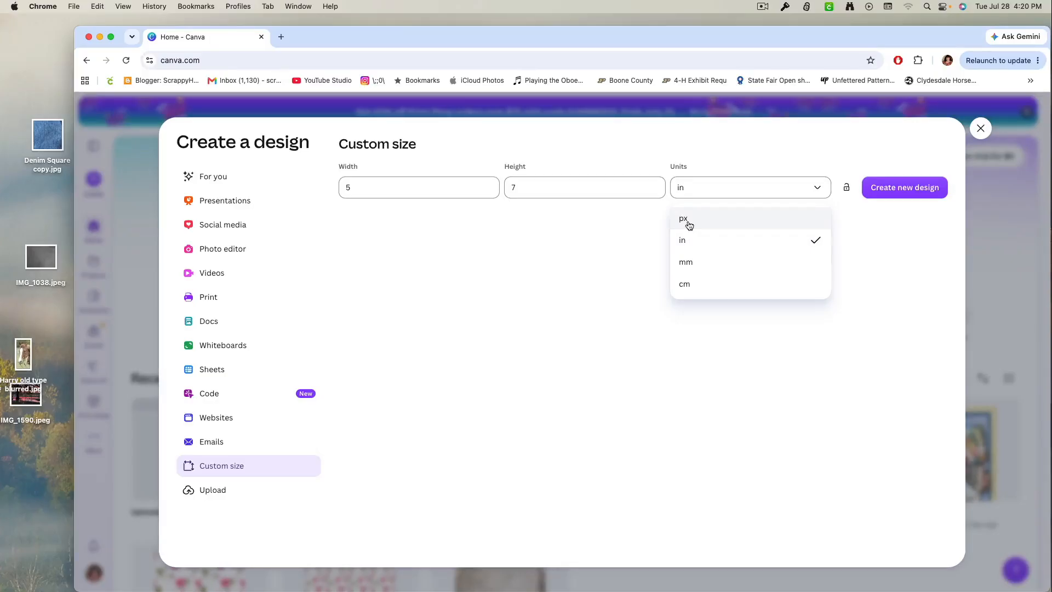
{"action": "left_click", "coordinate": [687, 241]}
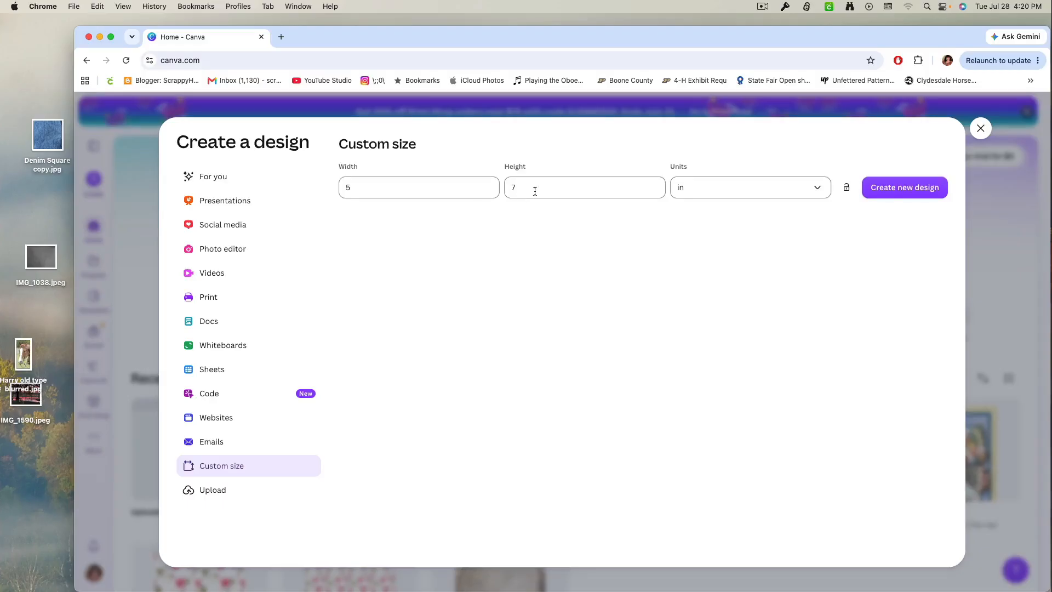
{"action": "left_click", "coordinate": [882, 188]}
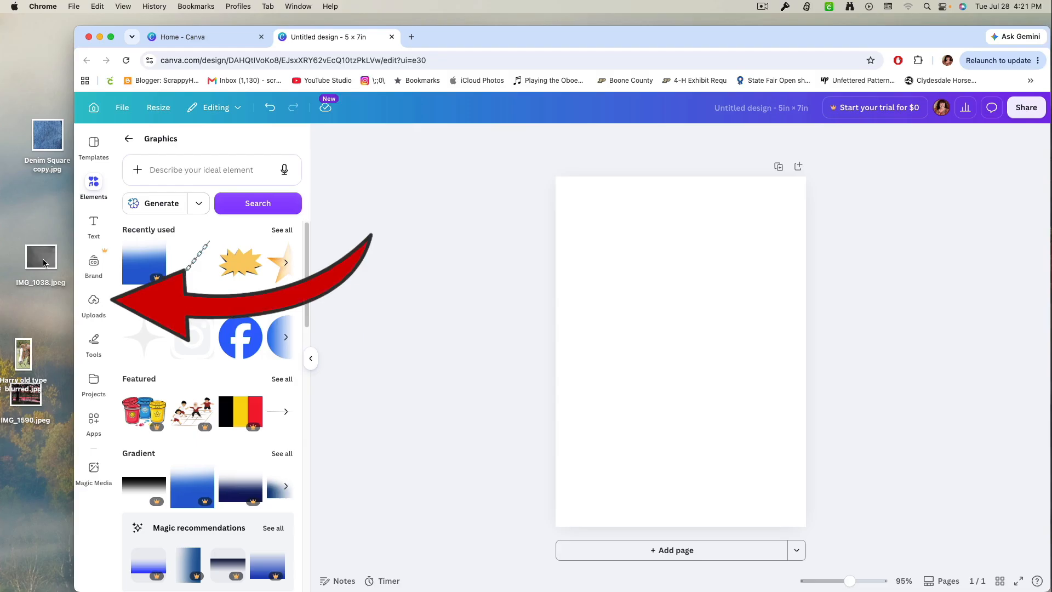
Preview the chalkboard photo IMG_1038.jpeg from the desktop, upload it and add it to the page.
{"action": "left_click", "coordinate": [96, 314]}
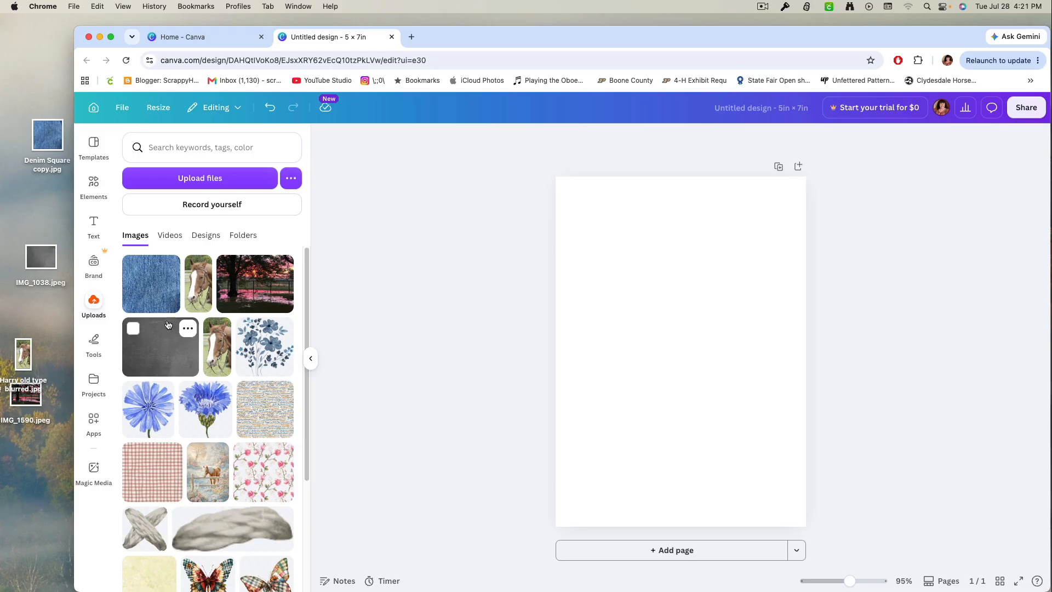
{"action": "double_click", "coordinate": [41, 259]}
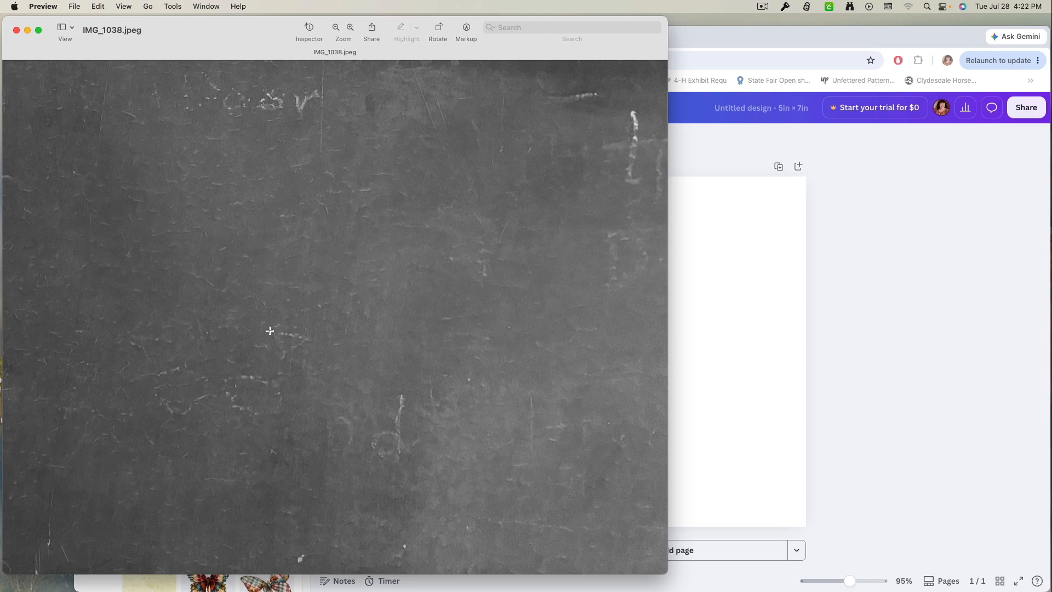
{"action": "left_click", "coordinate": [16, 29]}
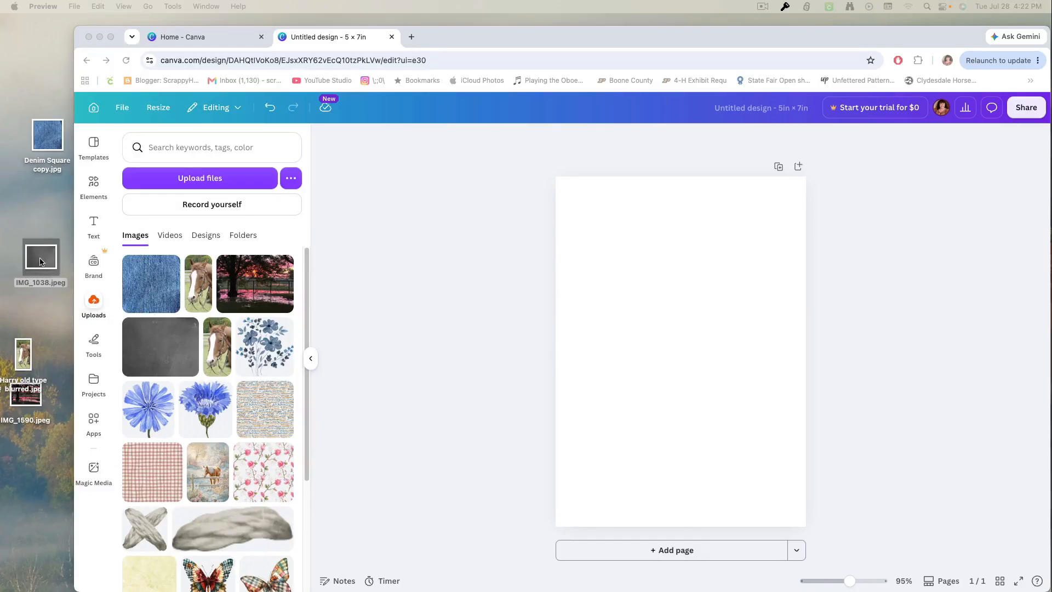
{"action": "left_click_drag", "start_coordinate": [39, 262], "coordinate": [210, 324]}
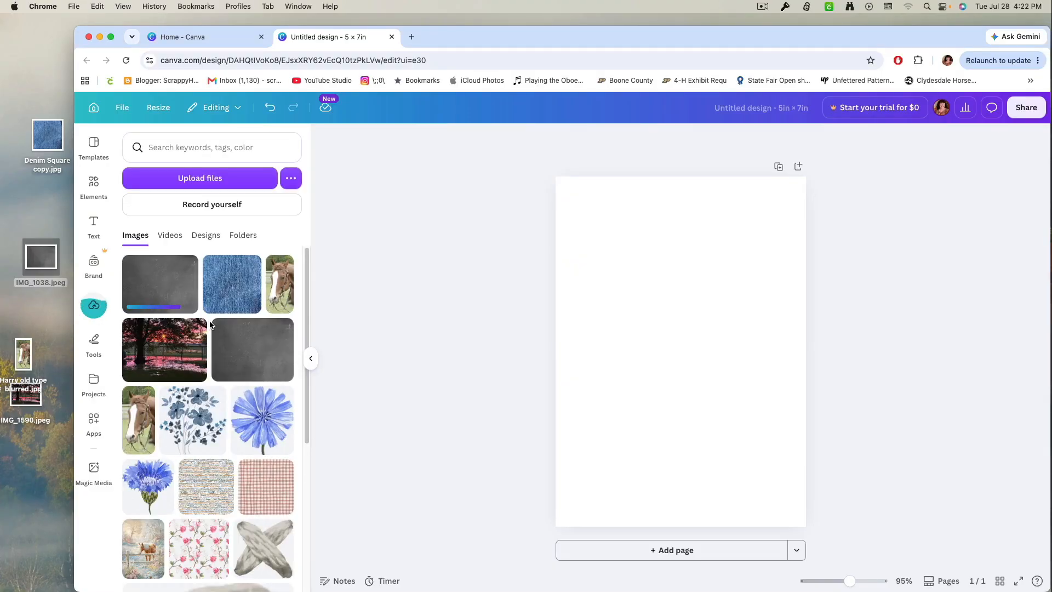
{"action": "left_click", "coordinate": [162, 295]}
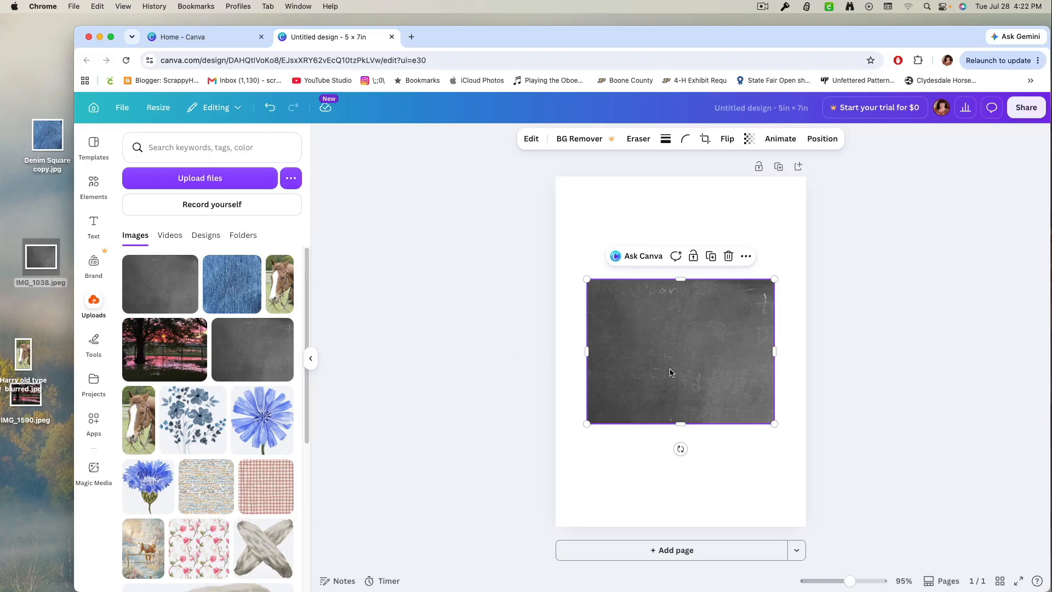
Enlarge and reposition the chalkboard photo so it fills the whole page as the background.
{"action": "left_click_drag", "start_coordinate": [671, 373], "coordinate": [634, 264]}
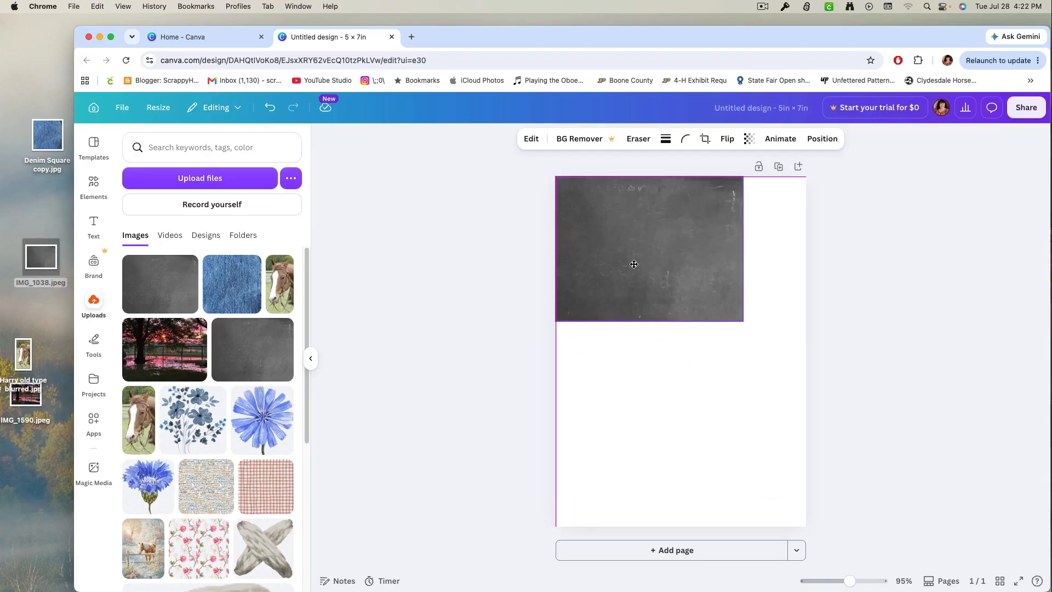
{"action": "left_click_drag", "start_coordinate": [743, 321], "coordinate": [1019, 588]}
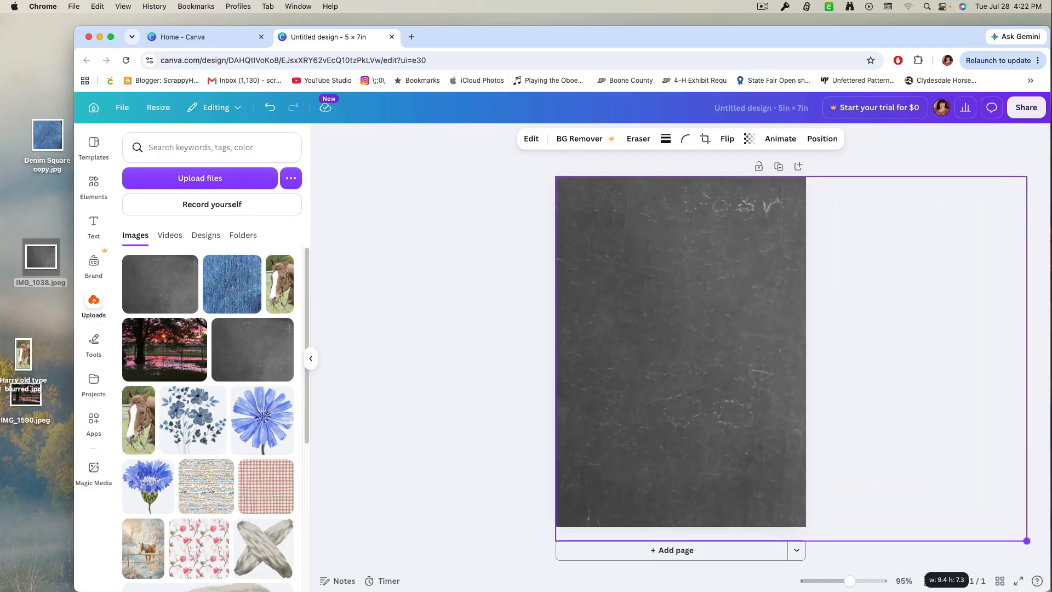
{"action": "left_click_drag", "start_coordinate": [1027, 541], "coordinate": [1026, 541]}
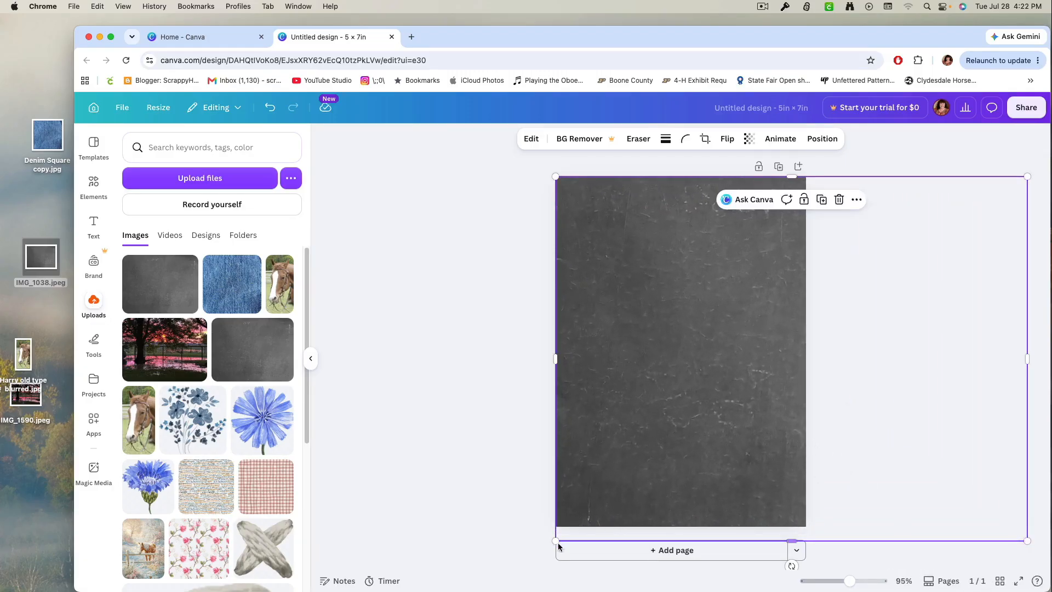
{"action": "left_click_drag", "start_coordinate": [559, 542], "coordinate": [559, 510]}
{"action": "left_click_drag", "start_coordinate": [667, 426], "coordinate": [559, 421]}
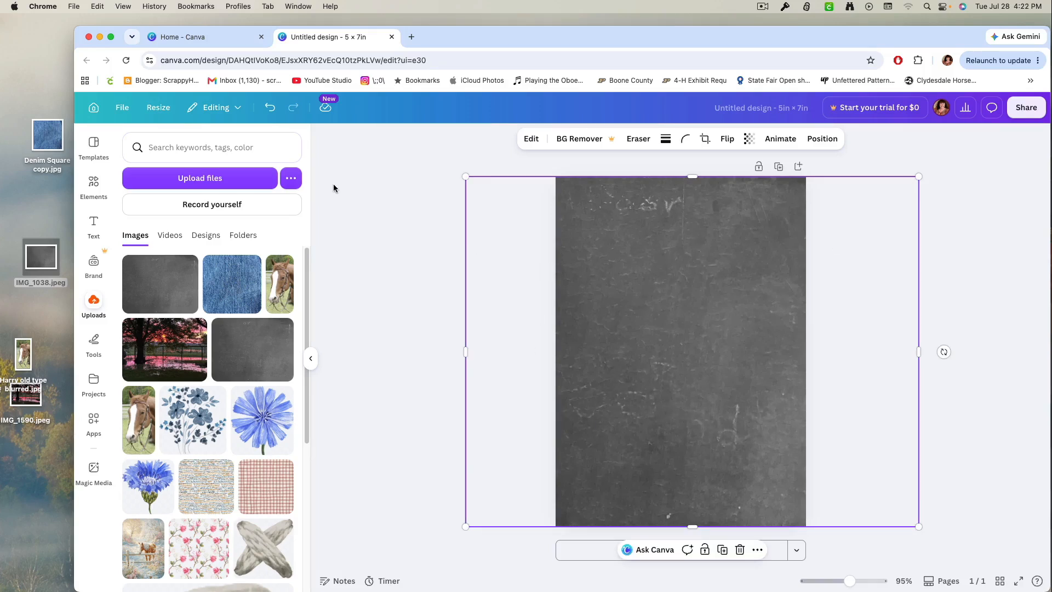
{"action": "left_click", "coordinate": [357, 197]}
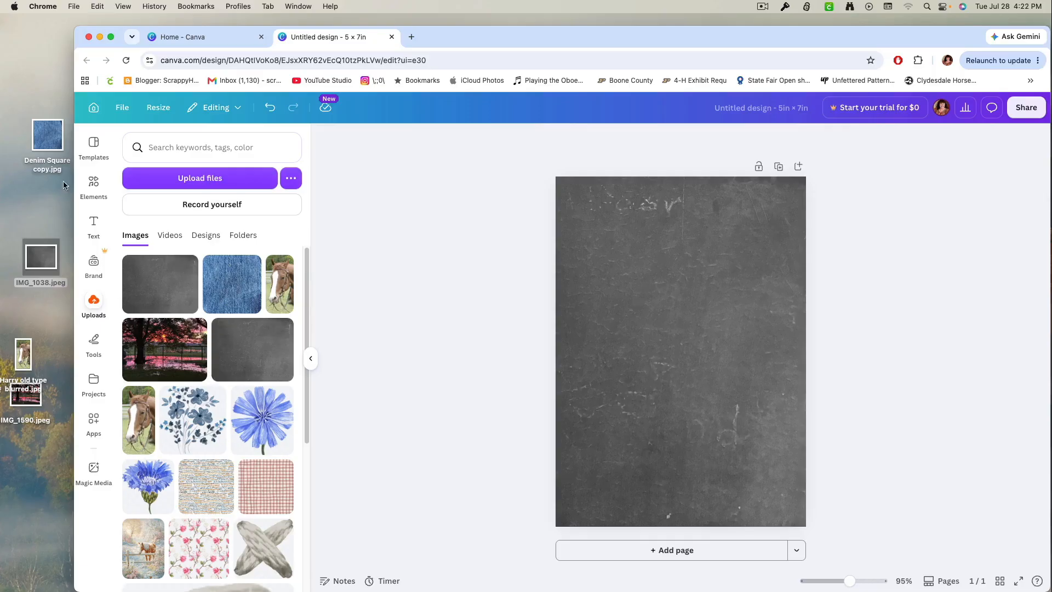
Preview Denim Square copy.jpg from the desktop, upload it and add it to the page.
{"action": "double_click", "coordinate": [49, 141]}
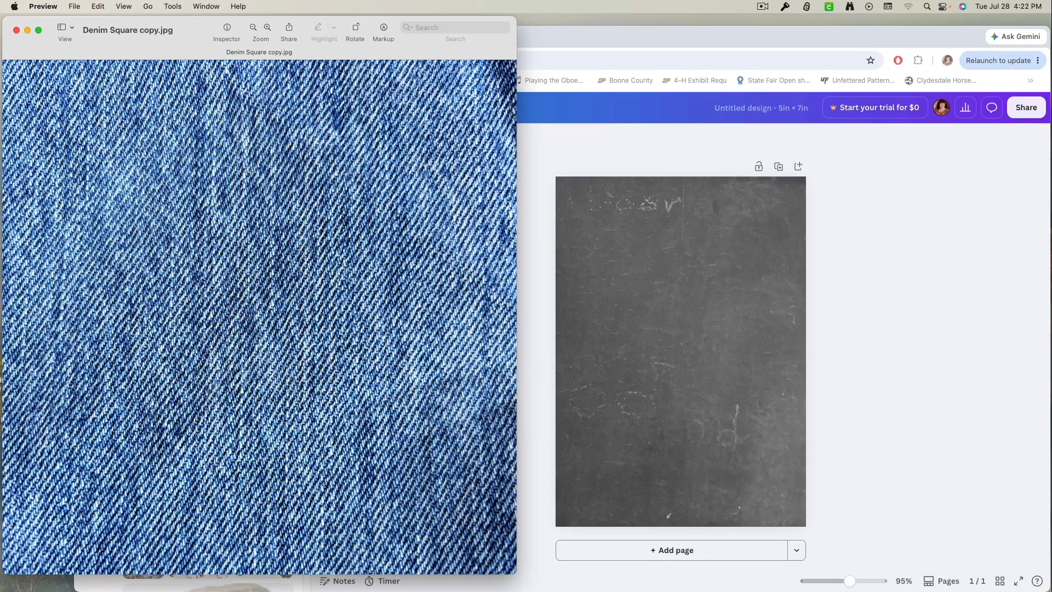
{"action": "left_click", "coordinate": [17, 31]}
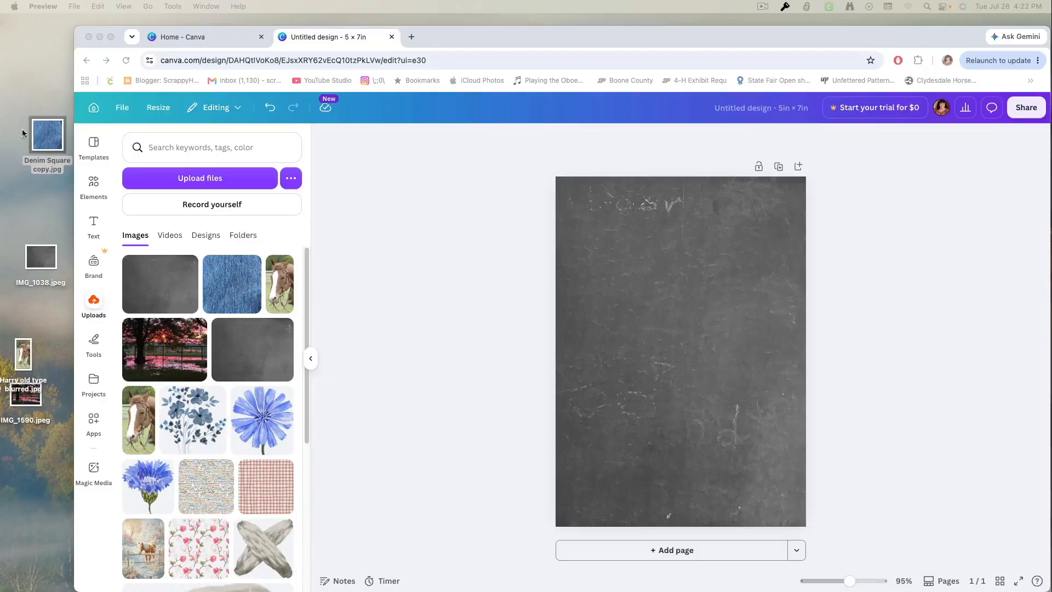
{"action": "left_click_drag", "start_coordinate": [44, 135], "coordinate": [176, 334]}
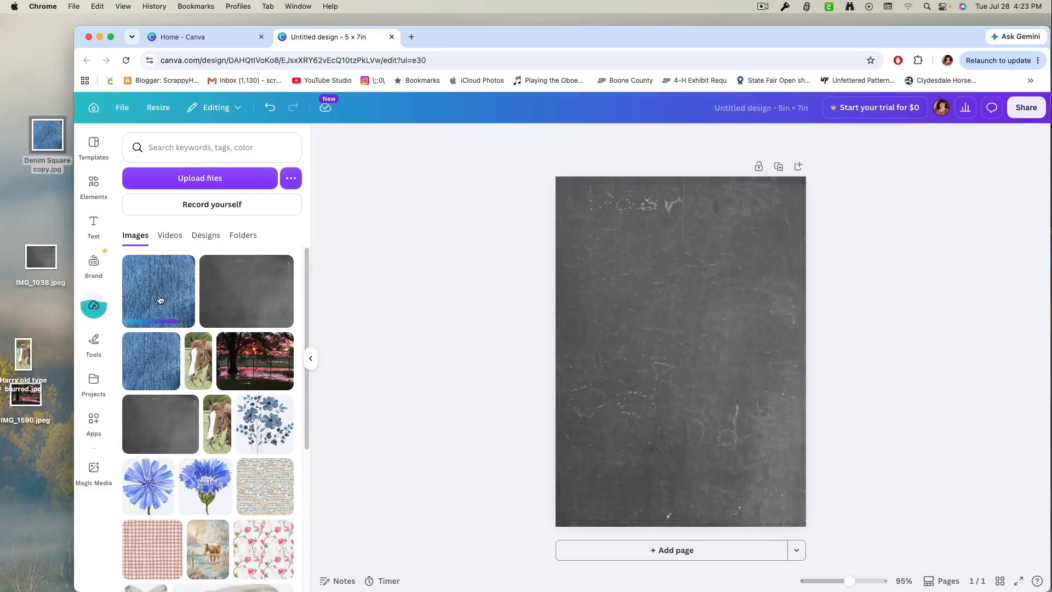
{"action": "left_click", "coordinate": [159, 300]}
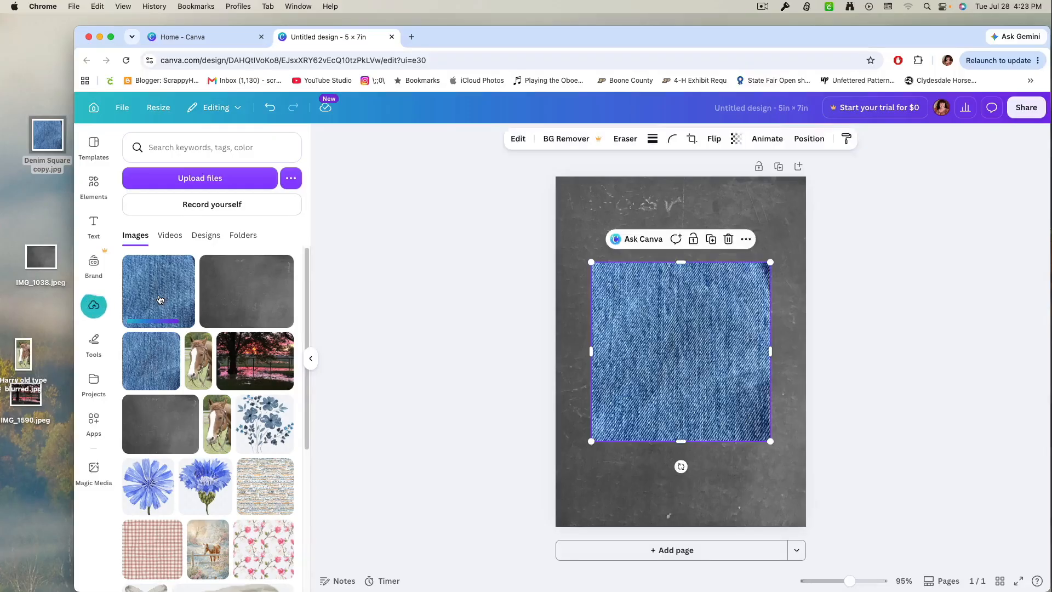
Resize the denim image to about 4.6 by 6.6 in and center it, leaving an even chalkboard border.
{"action": "left_click_drag", "start_coordinate": [696, 375], "coordinate": [673, 302]}
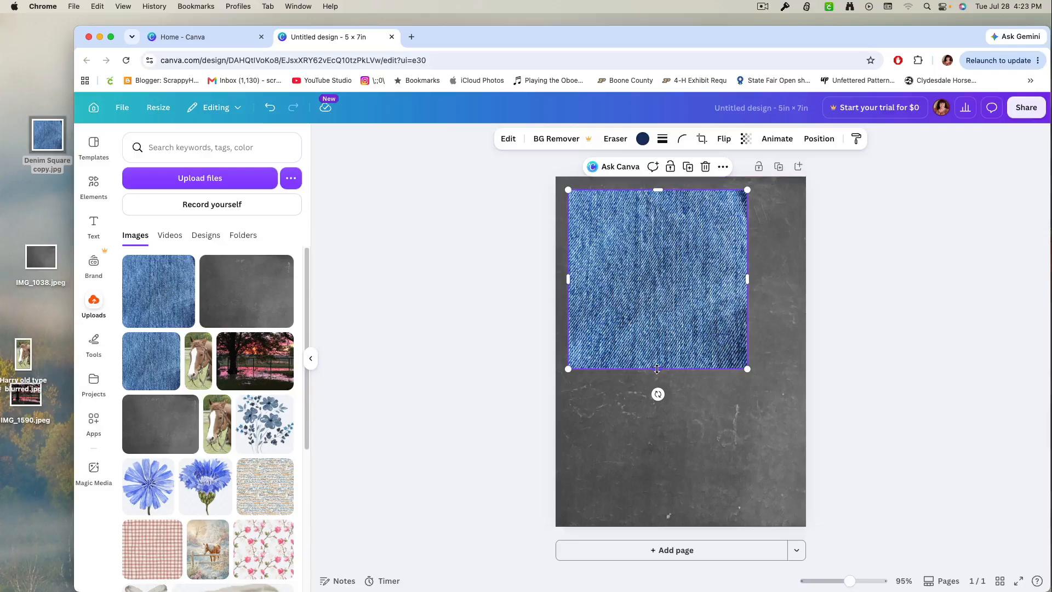
{"action": "left_click_drag", "start_coordinate": [658, 369], "coordinate": [705, 518]}
{"action": "left_click_drag", "start_coordinate": [747, 354], "coordinate": [797, 356]}
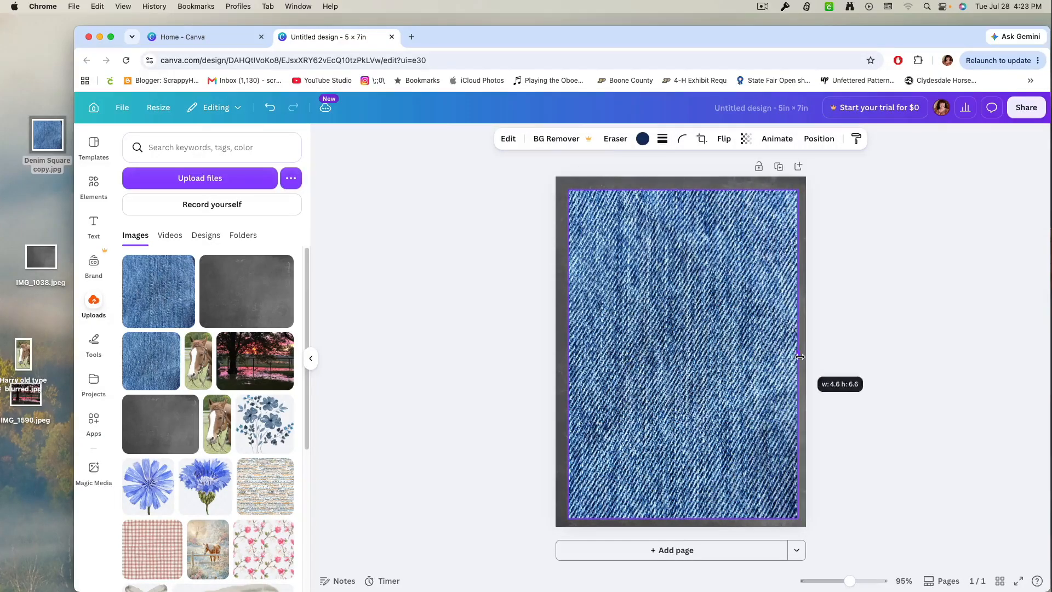
{"action": "left_click_drag", "start_coordinate": [717, 349], "coordinate": [712, 344]}
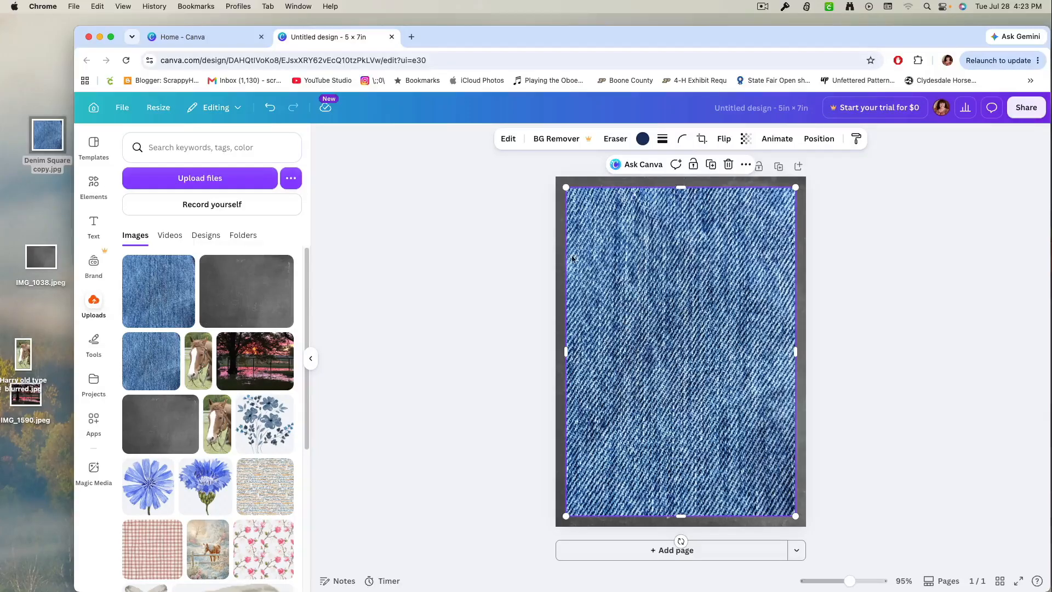
Apply the Myst filter to the denim image and slightly reduce its intensity.
{"action": "left_click", "coordinate": [511, 140]}
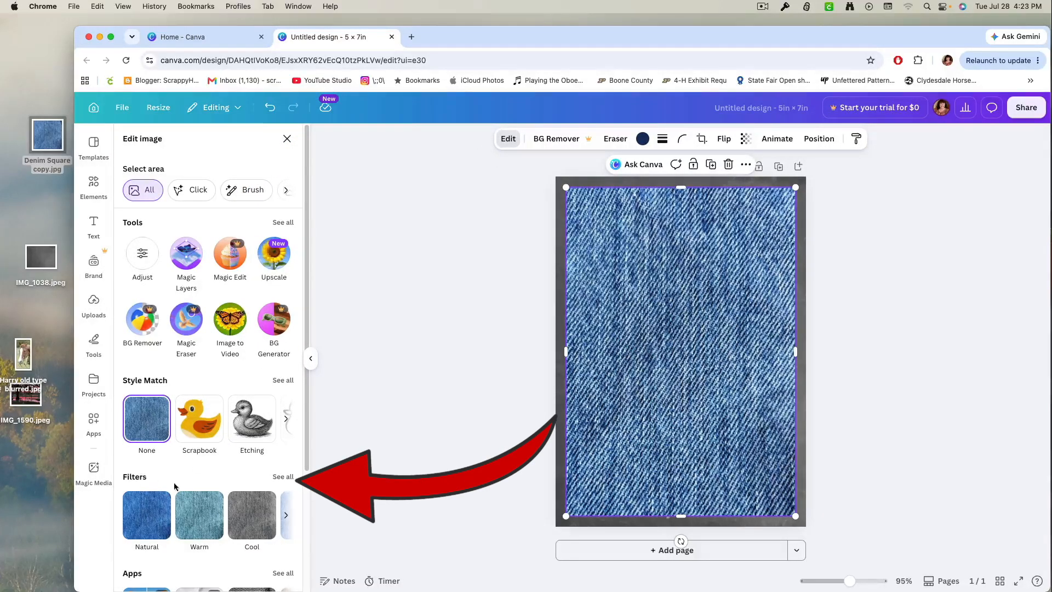
{"action": "left_click", "coordinate": [289, 480]}
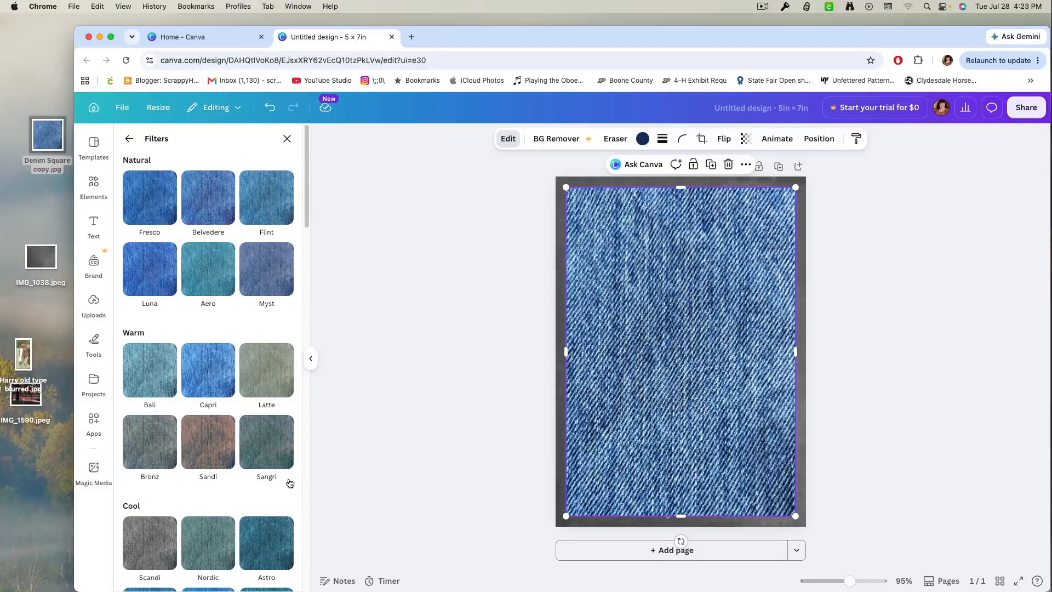
{"action": "left_click", "coordinate": [264, 275]}
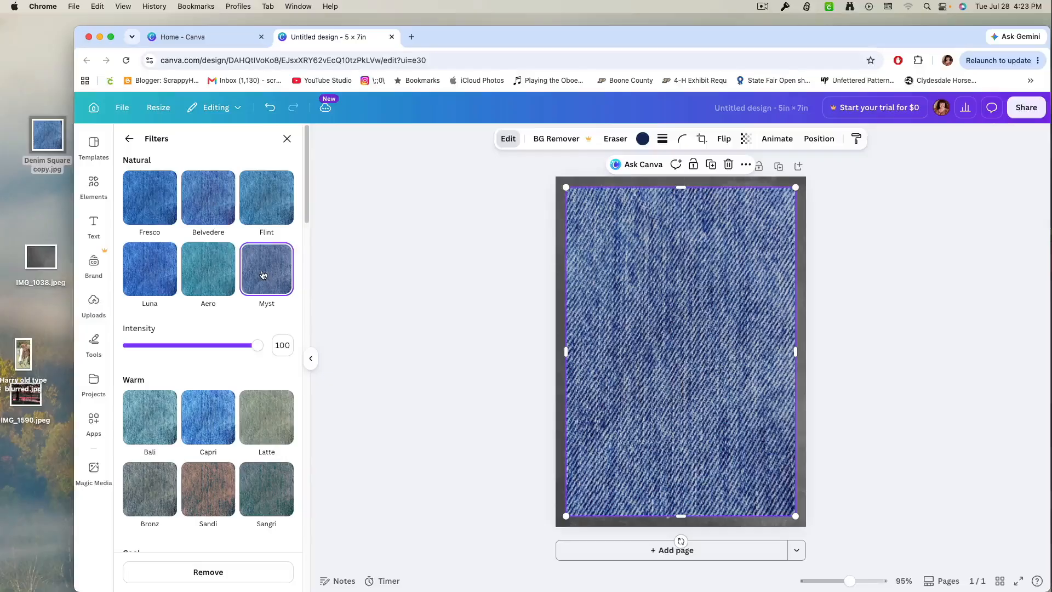
{"action": "mouse_move", "coordinate": [256, 347]}
{"action": "left_mouse_down"}
{"action": "mouse_move", "coordinate": [221, 351]}
{"action": "mouse_move", "coordinate": [236, 348]}
{"action": "left_mouse_up"}
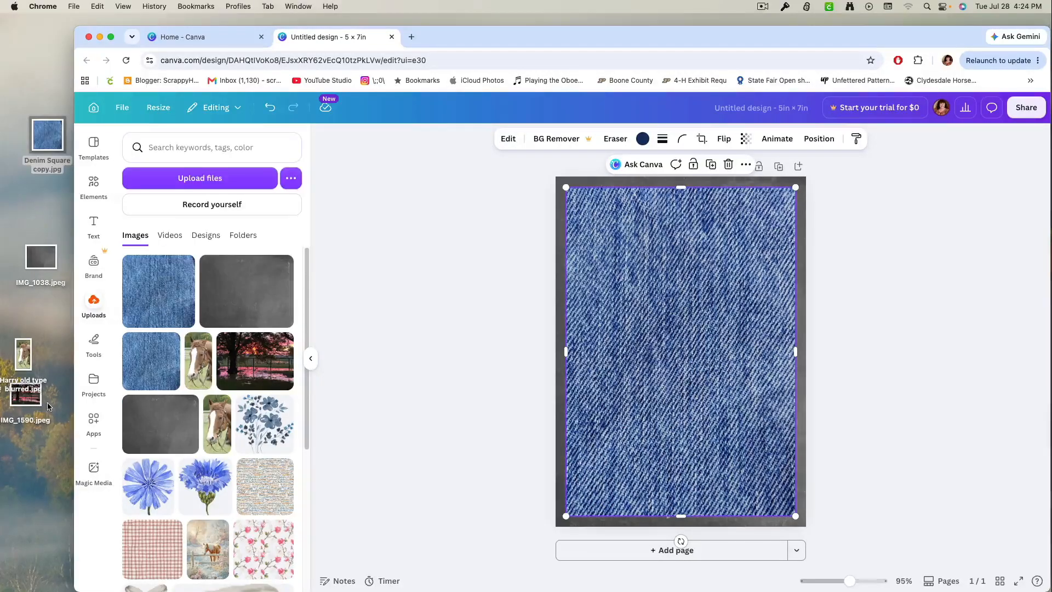
Preview the sunset photo IMG_1590.jpeg and add its uploaded copy to the page.
{"action": "double_click", "coordinate": [34, 403]}
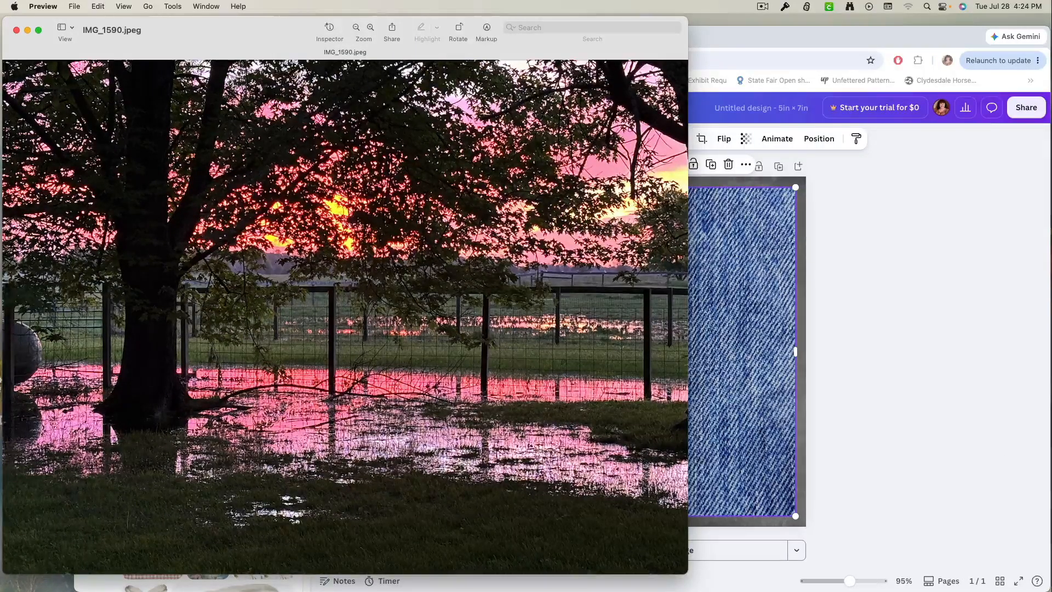
{"action": "left_click", "coordinate": [16, 30]}
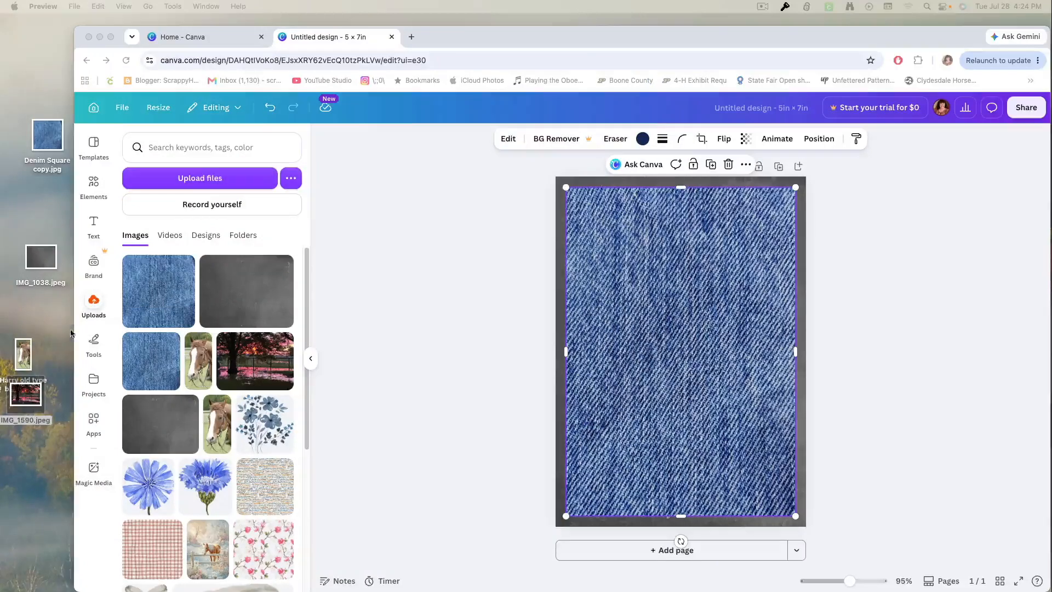
{"action": "left_click", "coordinate": [267, 374]}
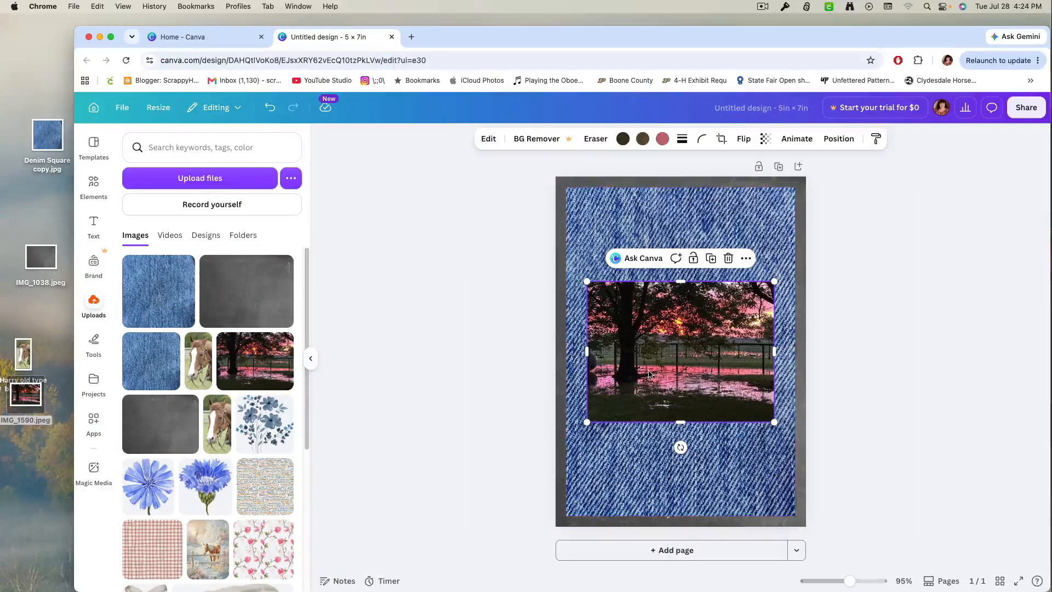
Reshape the sunset photo into a tall, slightly wider portrait, vertically centered and flush with the denim's left edge.
{"action": "left_click_drag", "start_coordinate": [682, 281], "coordinate": [681, 213]}
{"action": "left_click_drag", "start_coordinate": [680, 420], "coordinate": [680, 509]}
{"action": "left_click_drag", "start_coordinate": [677, 213], "coordinate": [679, 210]}
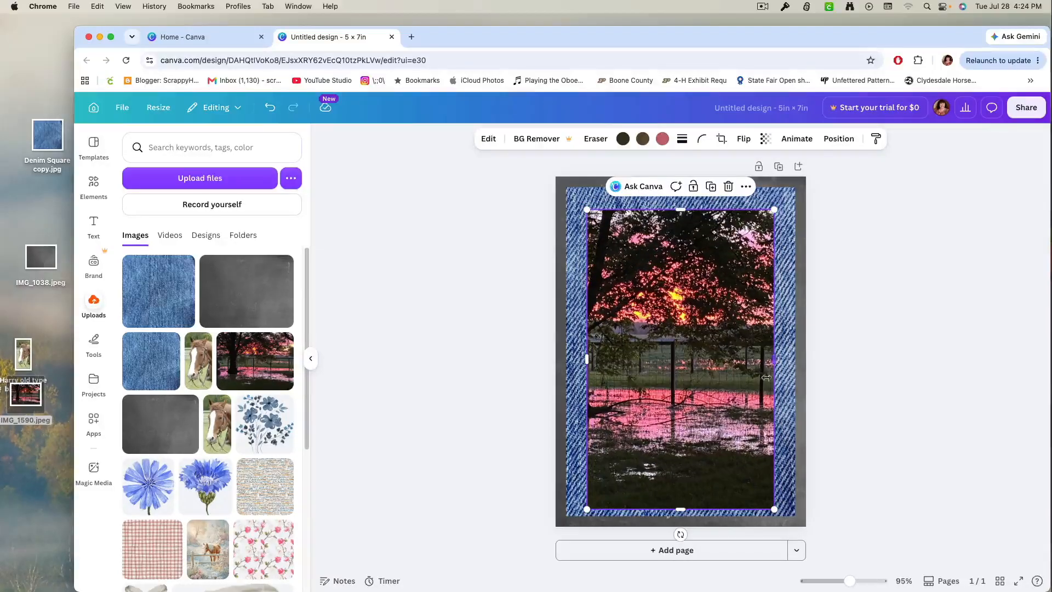
{"action": "left_click_drag", "start_coordinate": [626, 377], "coordinate": [571, 356]}
{"action": "left_click_drag", "start_coordinate": [766, 358], "coordinate": [774, 358]}
{"action": "left_click_drag", "start_coordinate": [706, 378], "coordinate": [709, 380]}
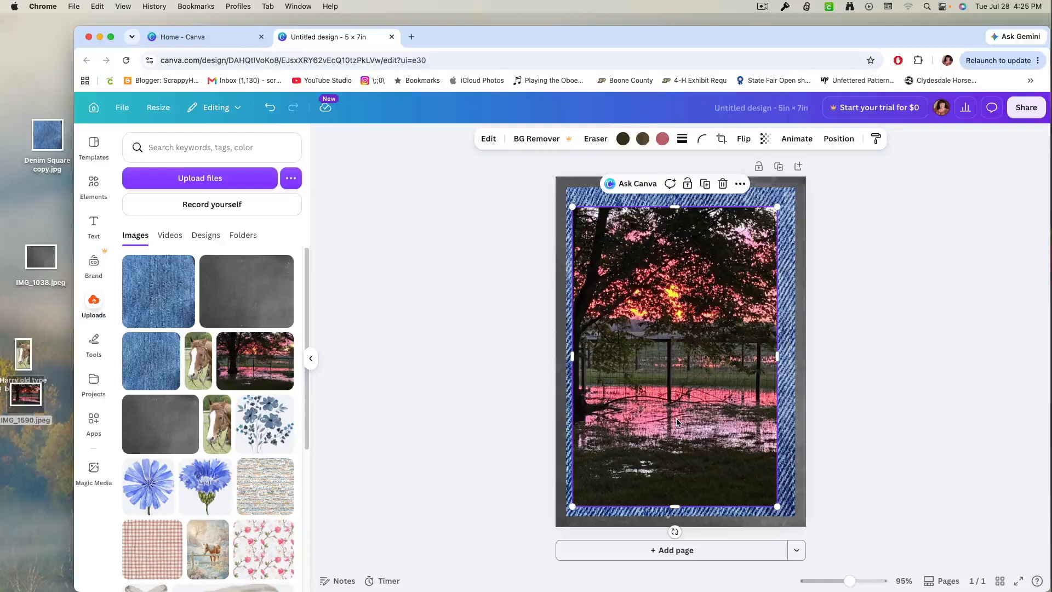
{"action": "left_click_drag", "start_coordinate": [678, 422], "coordinate": [674, 415]}
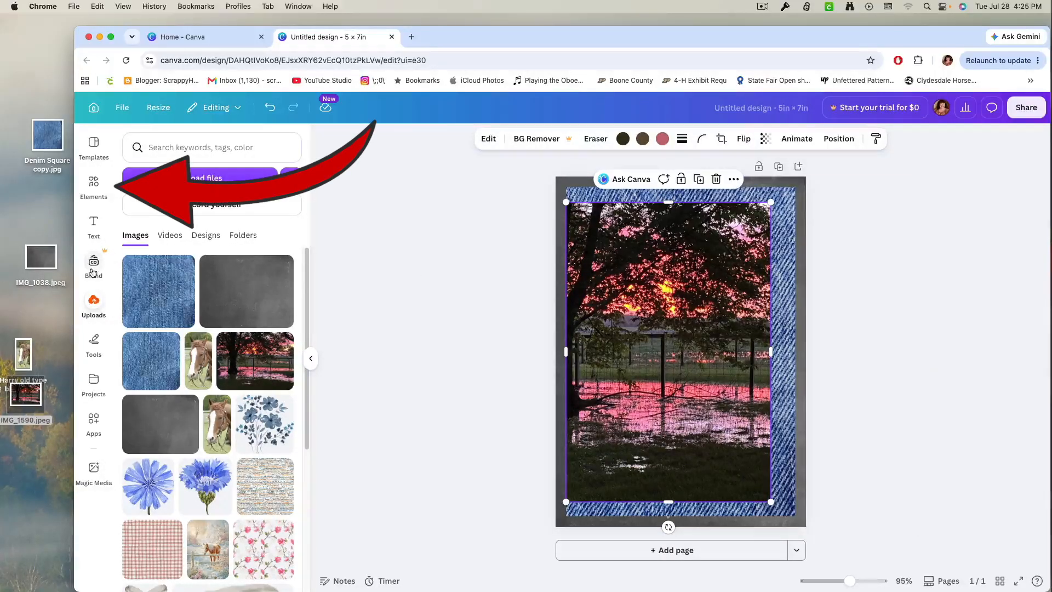
Add a square shape and stretch it to about 4.19 by 6.24 in over the sunset photo, flush with the denim's left edge.
{"action": "left_click", "coordinate": [94, 186]}
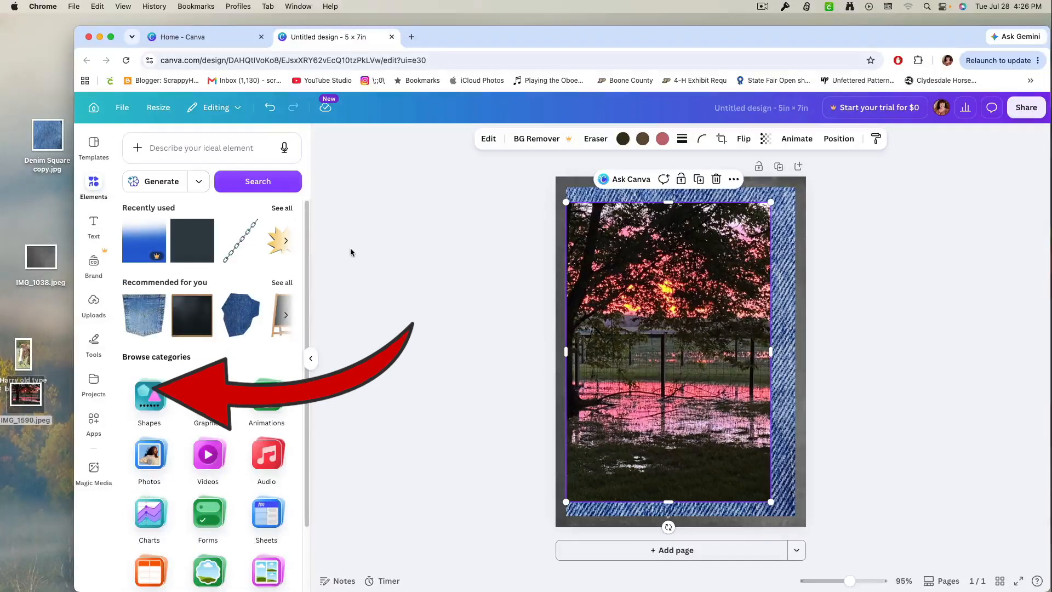
{"action": "left_click", "coordinate": [152, 419]}
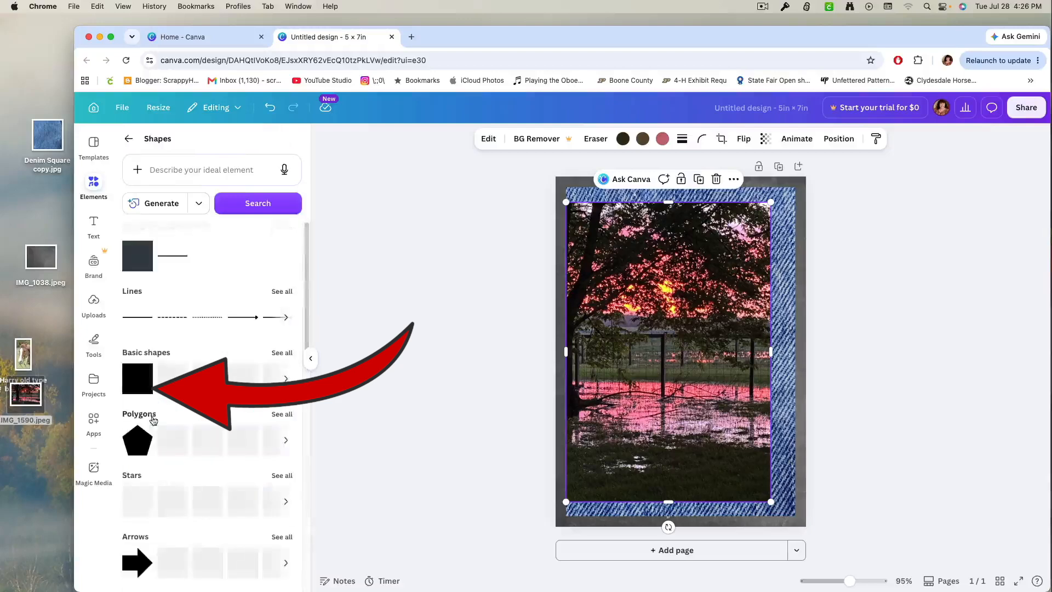
{"action": "left_click", "coordinate": [144, 385]}
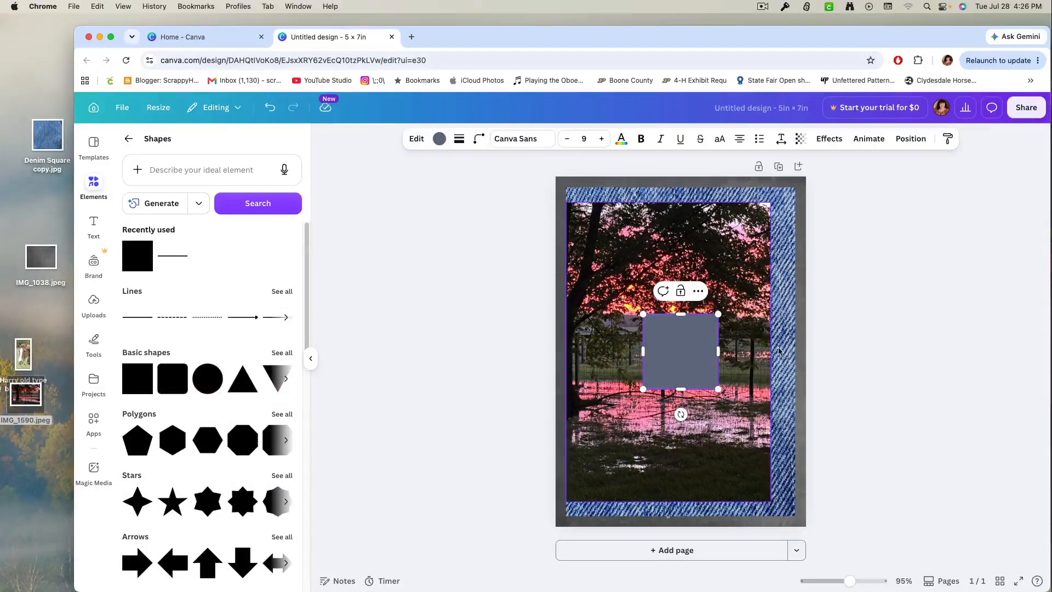
{"action": "left_click_drag", "start_coordinate": [684, 350], "coordinate": [611, 227]}
{"action": "left_click_drag", "start_coordinate": [604, 270], "coordinate": [614, 507]}
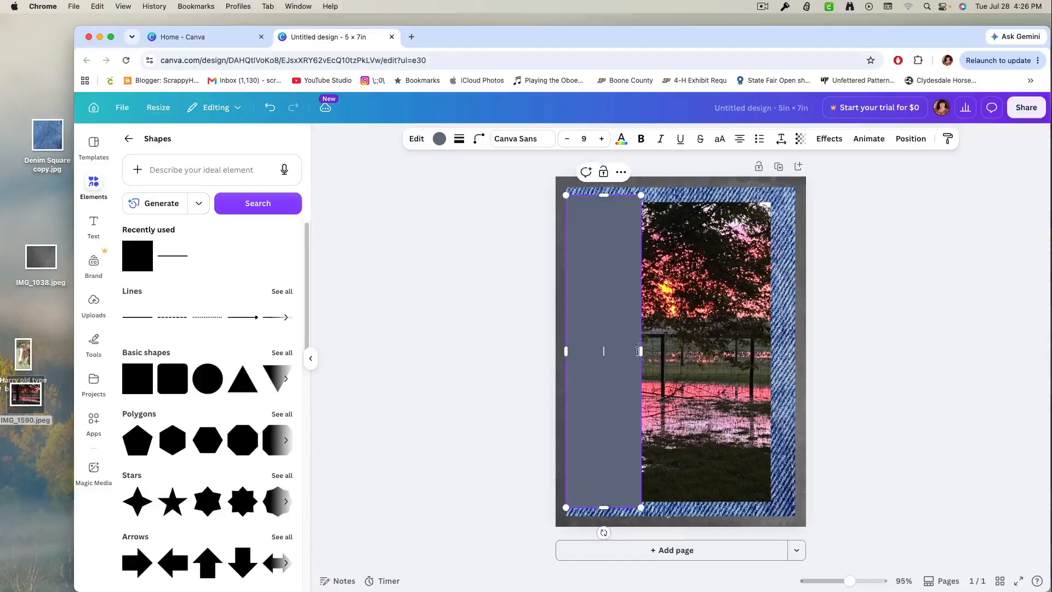
{"action": "left_click_drag", "start_coordinate": [645, 355], "coordinate": [780, 369]}
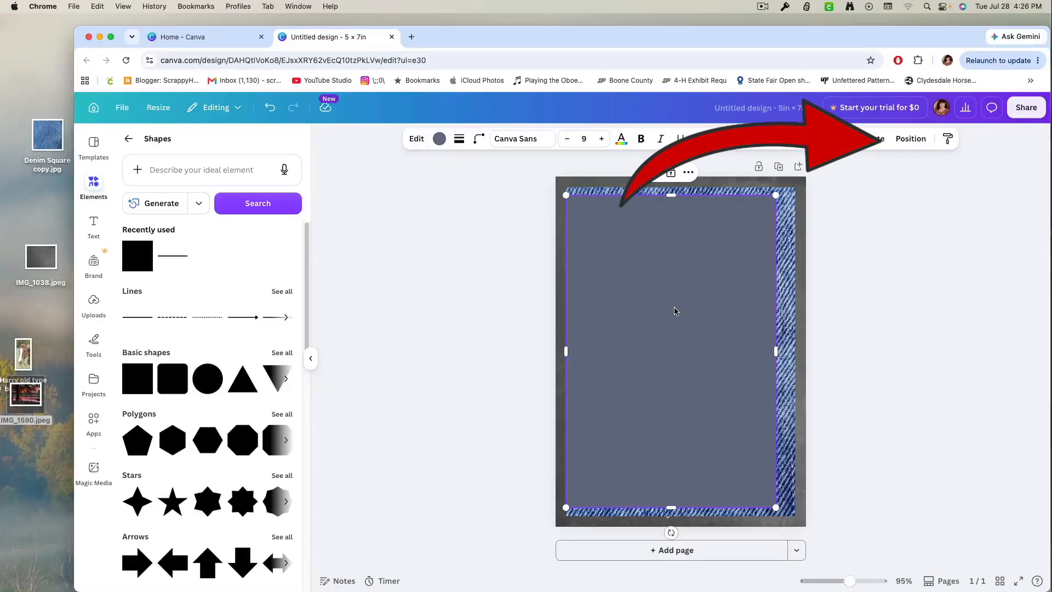
Move the rectangle one layer down so it sits between the sunset photo and the denim.
{"action": "left_click", "coordinate": [906, 140]}
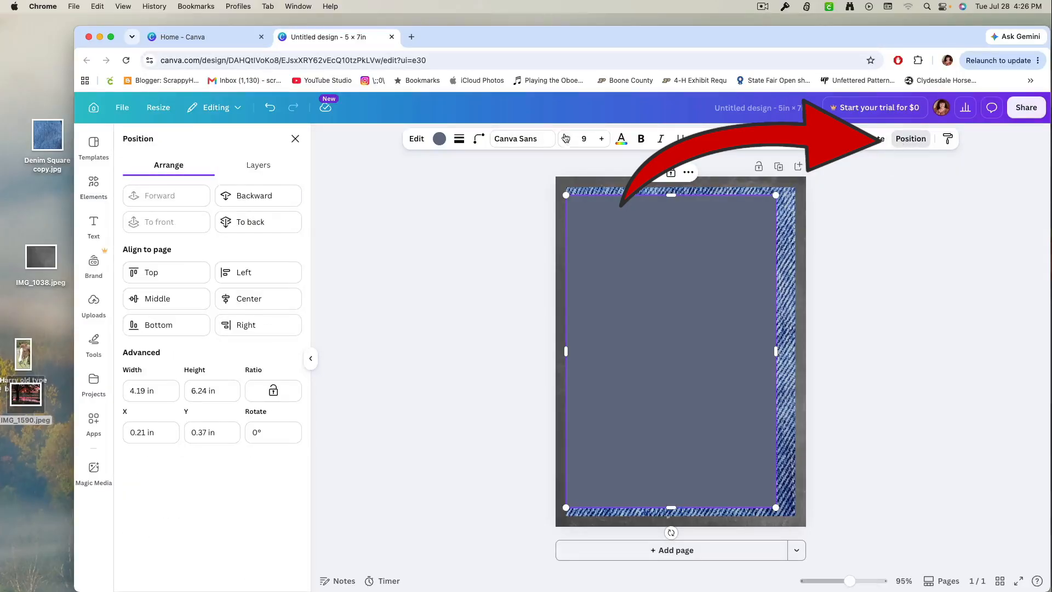
{"action": "left_click", "coordinate": [256, 168]}
{"action": "left_click_drag", "start_coordinate": [237, 233], "coordinate": [241, 295]}
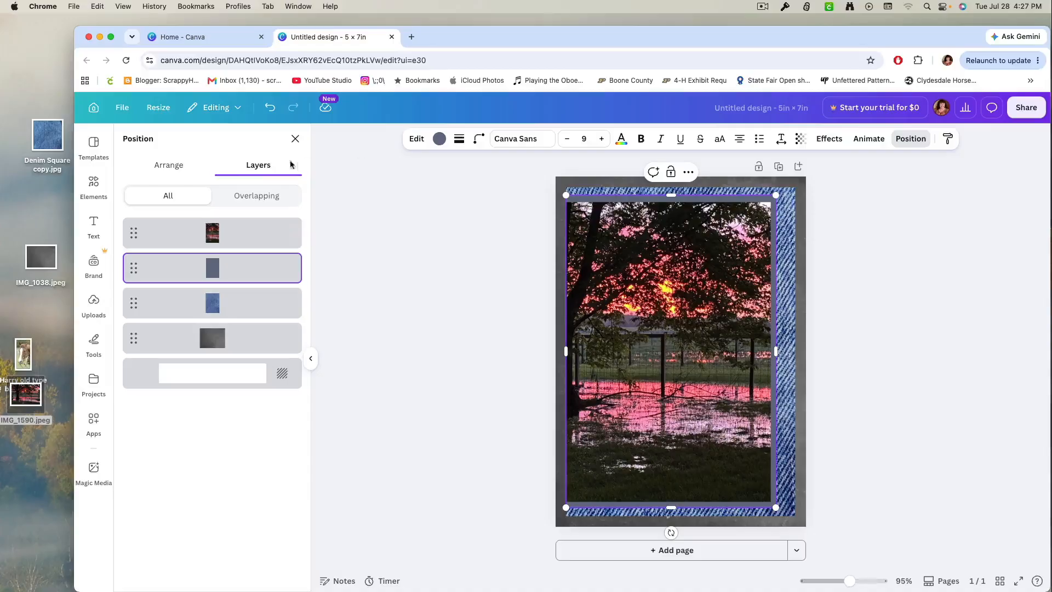
Recolor the rectangle with a red sampled from the water reflections in the sunset photo.
{"action": "left_click", "coordinate": [439, 139]}
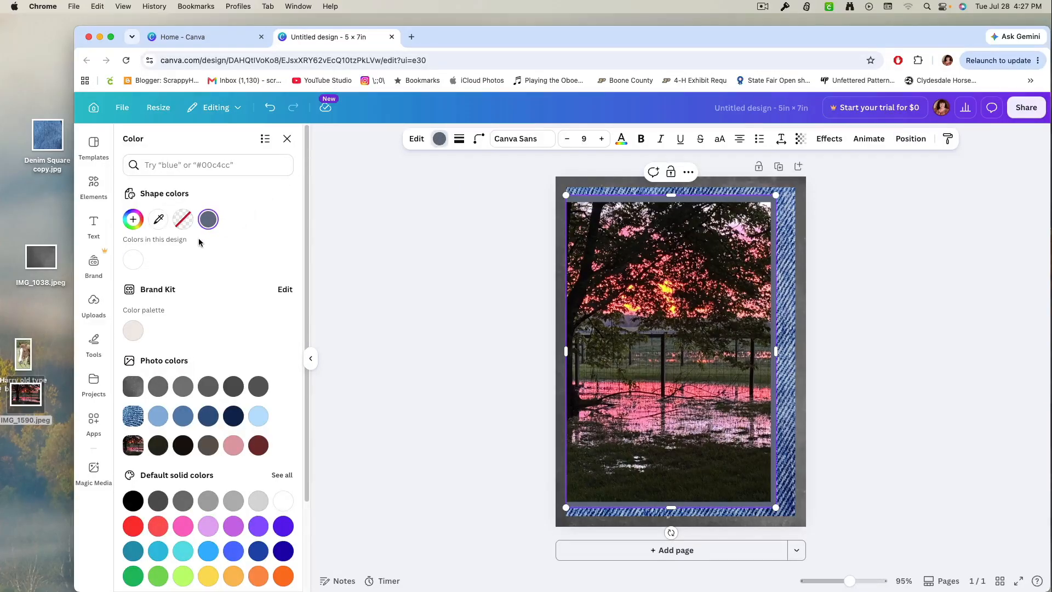
{"action": "left_click", "coordinate": [157, 220]}
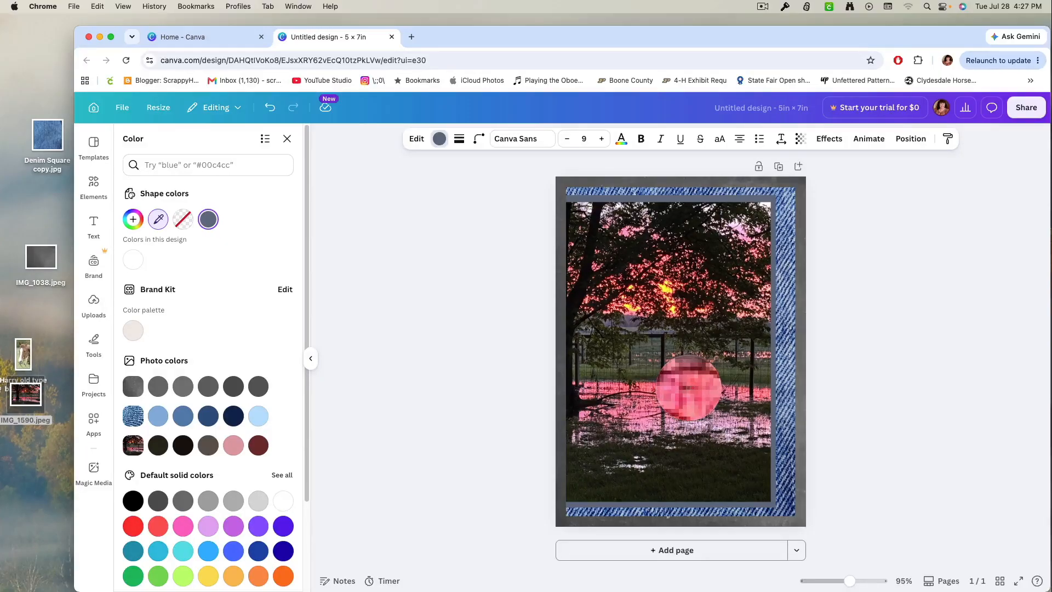
{"action": "left_click", "coordinate": [689, 389]}
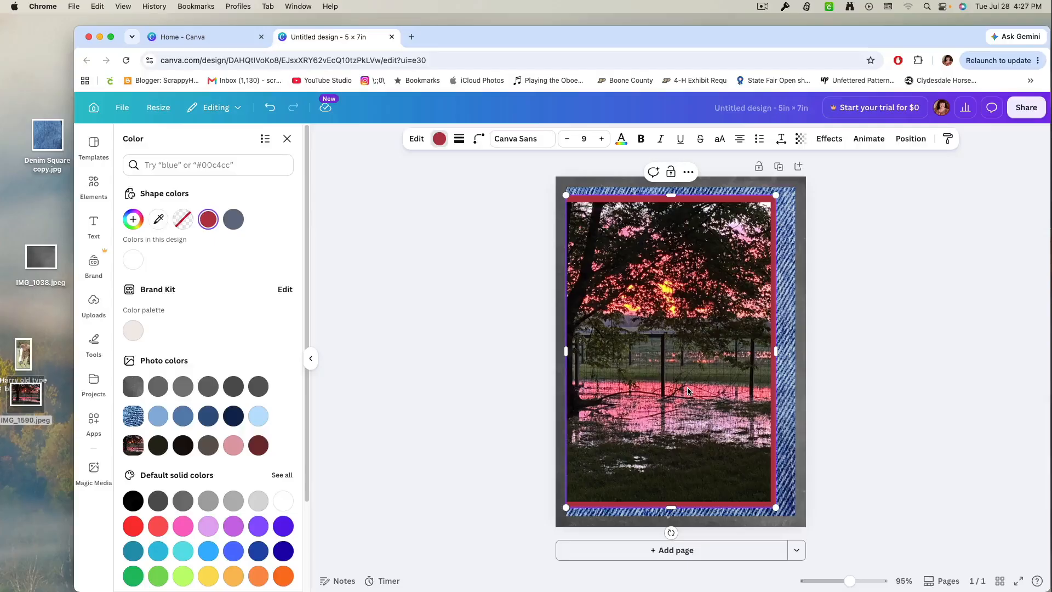
Trim the red rectangle's upper and lower edges slightly to leave a thin border around the sunset photo.
{"action": "left_click_drag", "start_coordinate": [672, 199], "coordinate": [672, 201]}
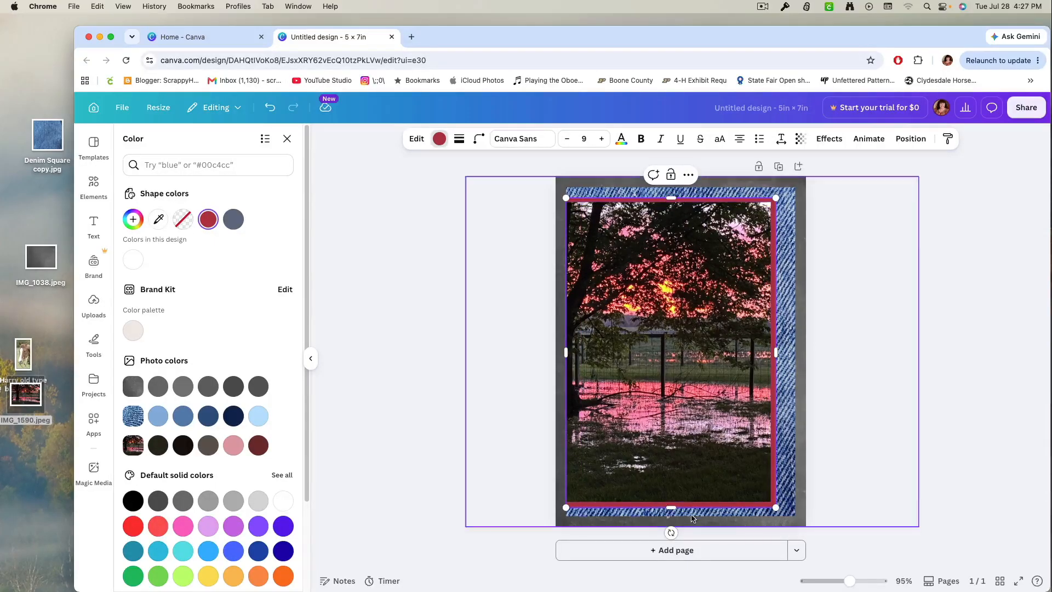
{"action": "left_click_drag", "start_coordinate": [672, 507], "coordinate": [671, 508]}
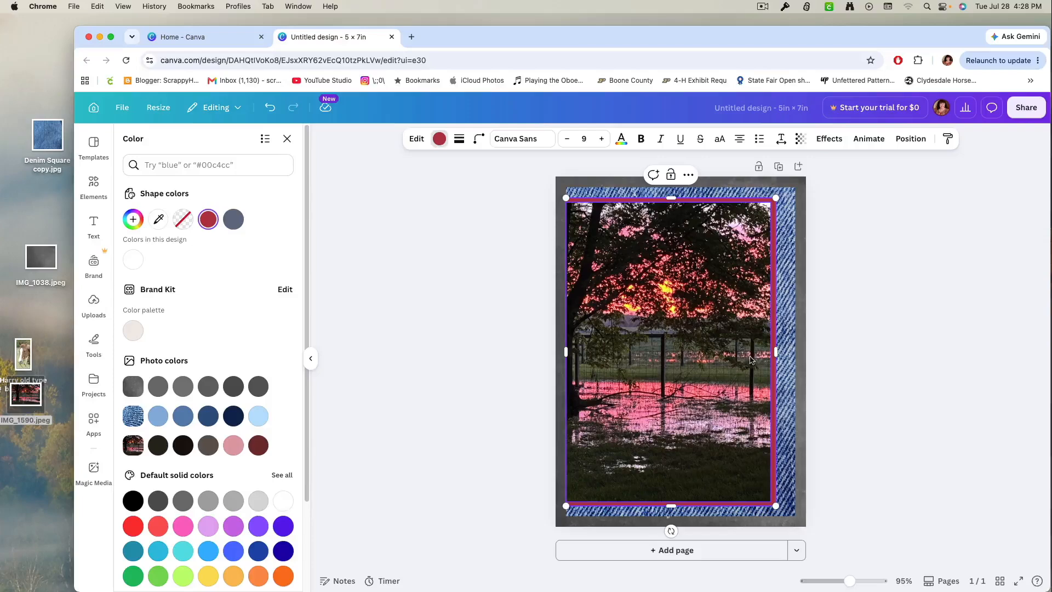
{"action": "left_click", "coordinate": [491, 333]}
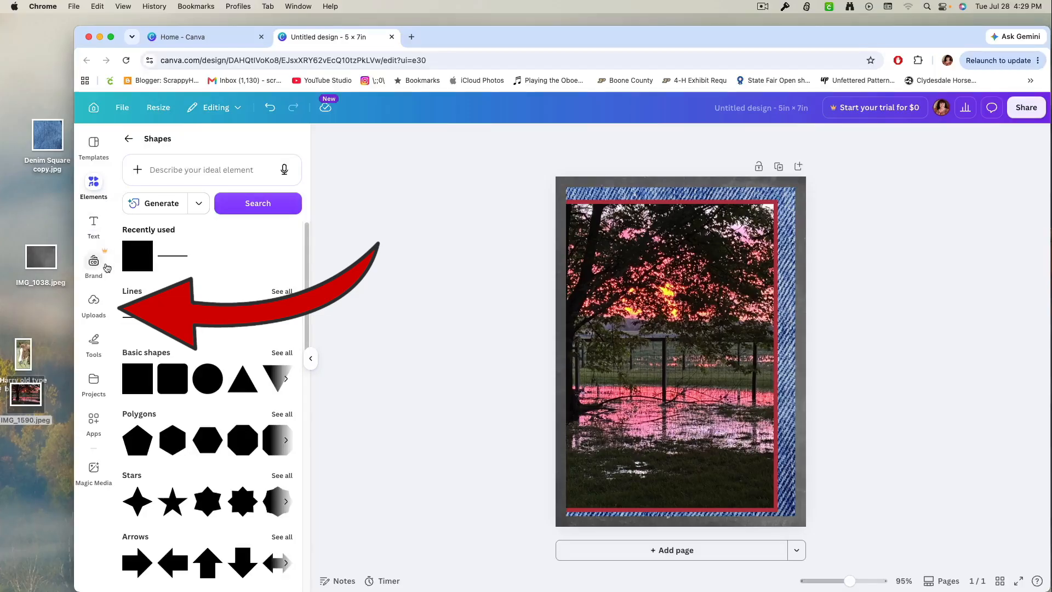
Preview the horse photo Harry old type blurred.jpg, upload it, and add the uploaded copy to the page.
{"action": "left_click", "coordinate": [93, 306]}
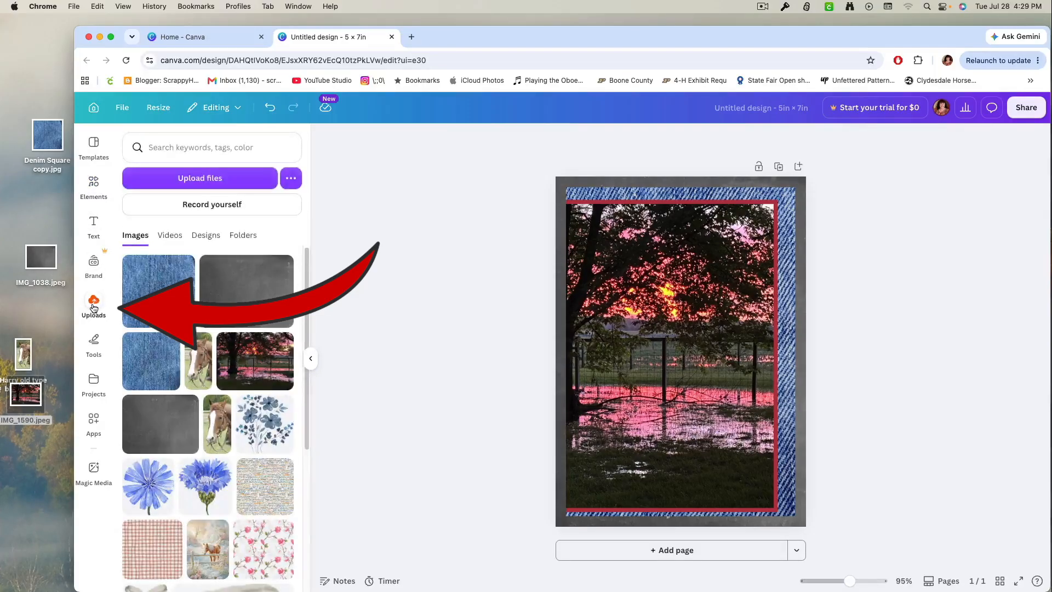
{"action": "left_click", "coordinate": [23, 359]}
{"action": "double_click", "coordinate": [23, 359]}
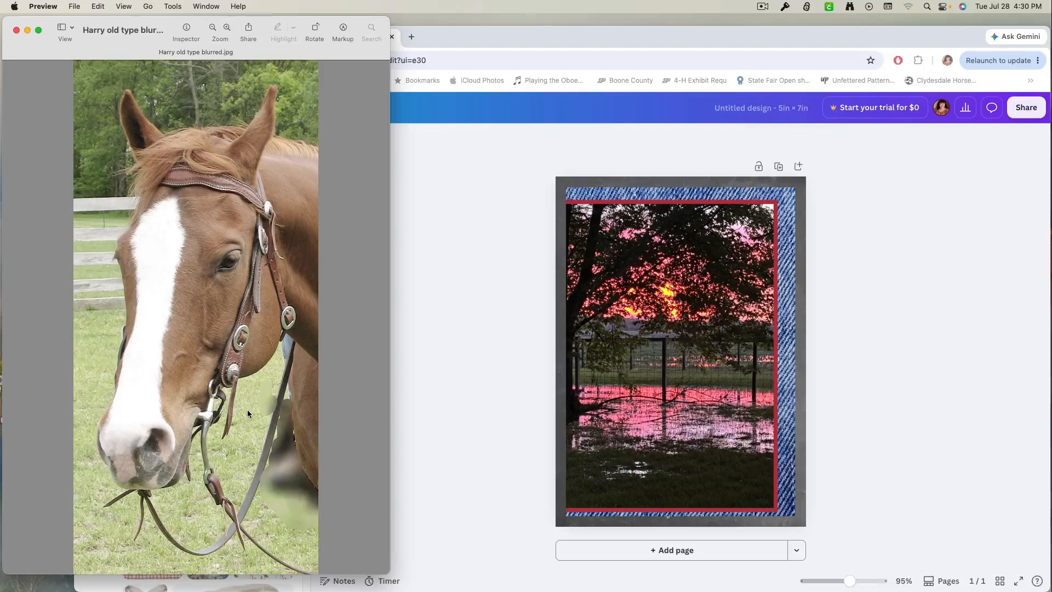
{"action": "left_click", "coordinate": [17, 31]}
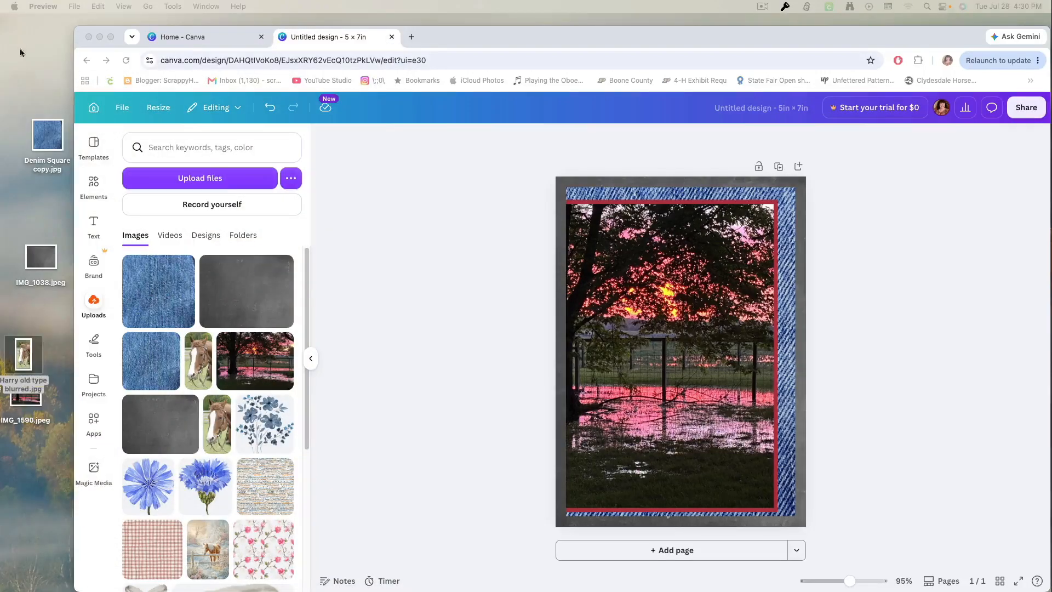
{"action": "left_click_drag", "start_coordinate": [25, 354], "coordinate": [137, 307]}
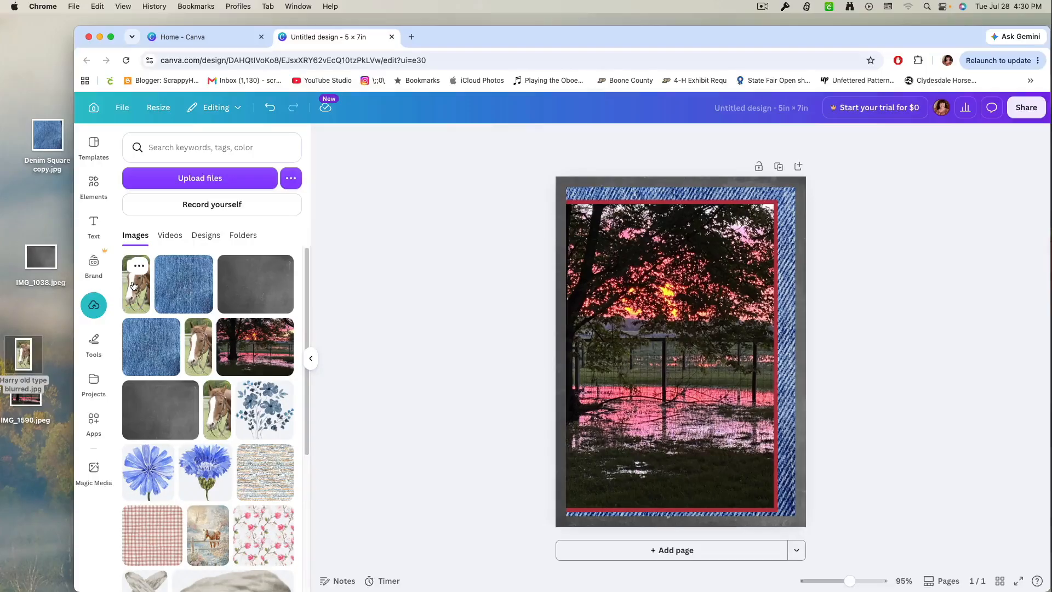
{"action": "left_click", "coordinate": [134, 285]}
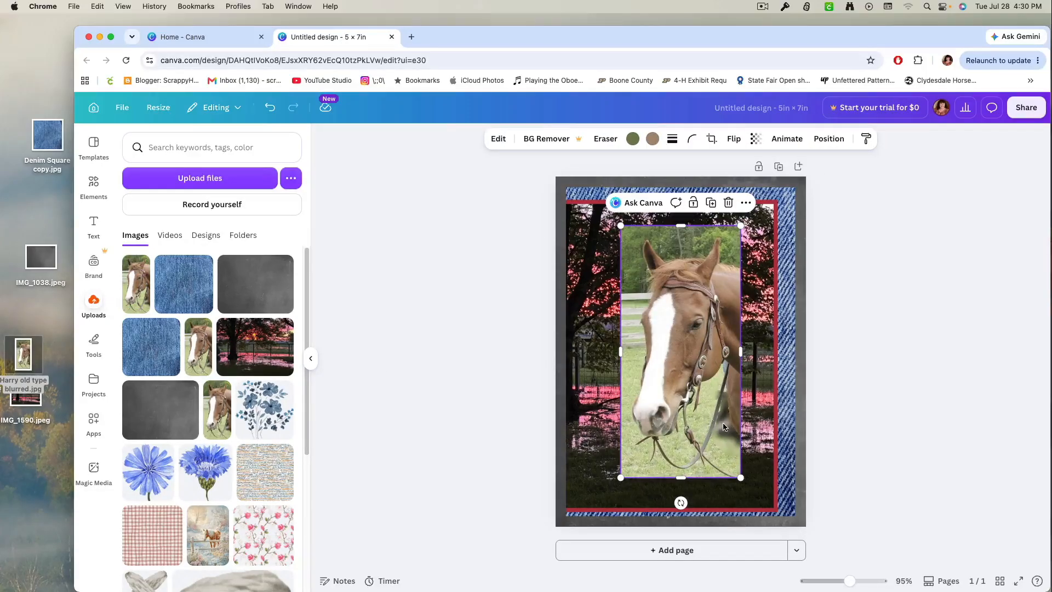
Apply the Etching style match to the horse photo.
{"action": "left_click", "coordinate": [496, 139]}
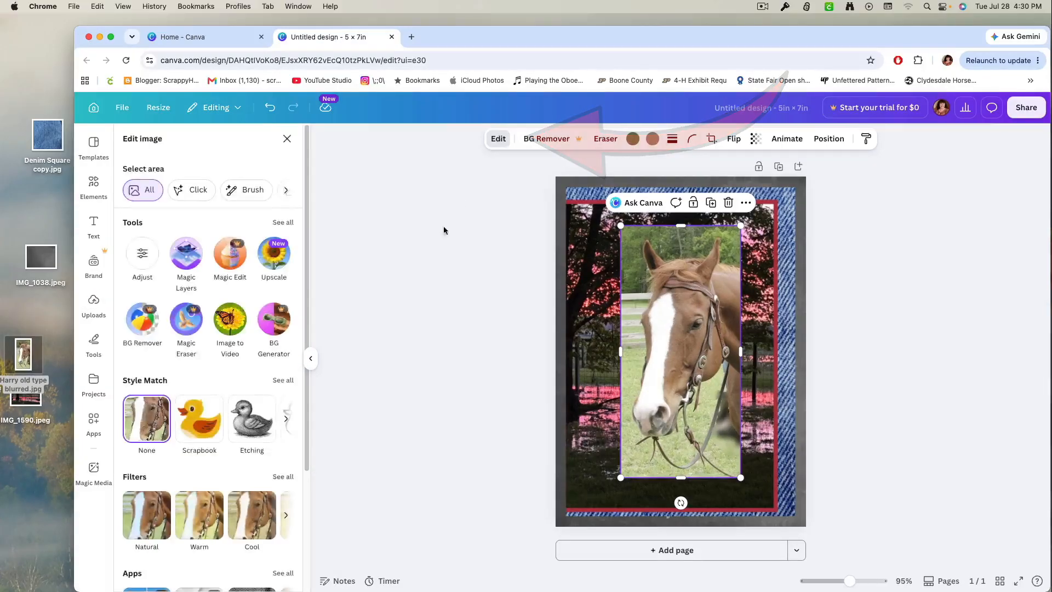
{"action": "left_click", "coordinate": [256, 425]}
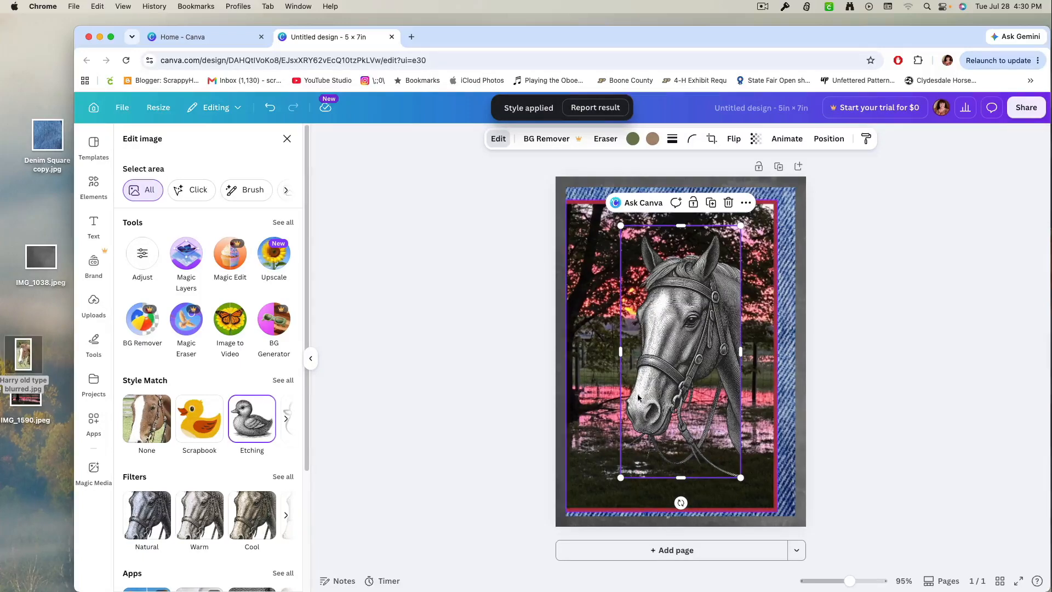
{"action": "left_click", "coordinate": [675, 387]}
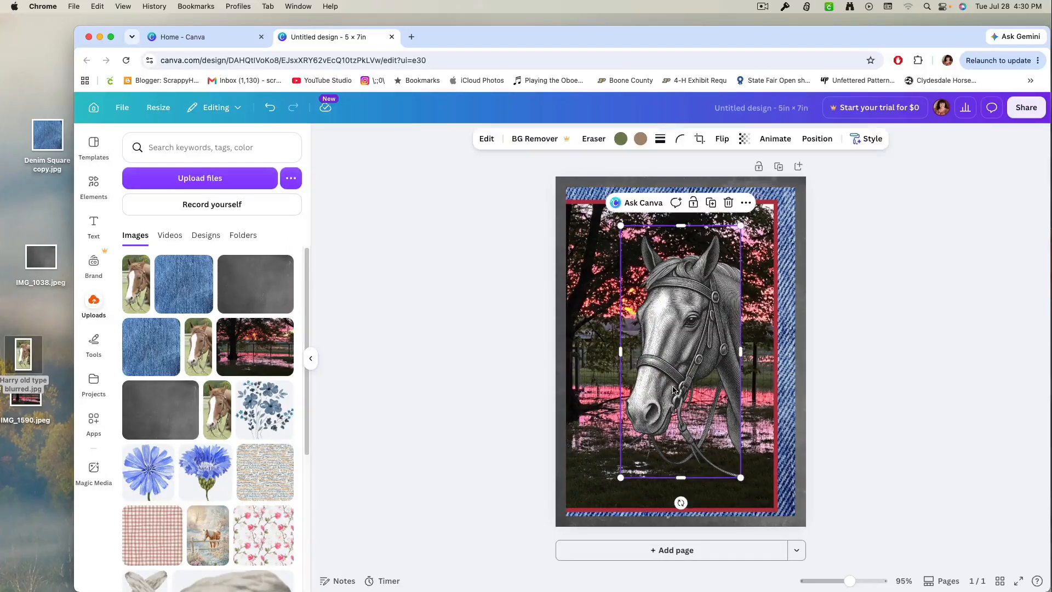
Flip the horse horizontally and move it to the card's lower left, aligned with the denim's left and lower edges.
{"action": "left_click", "coordinate": [720, 139]}
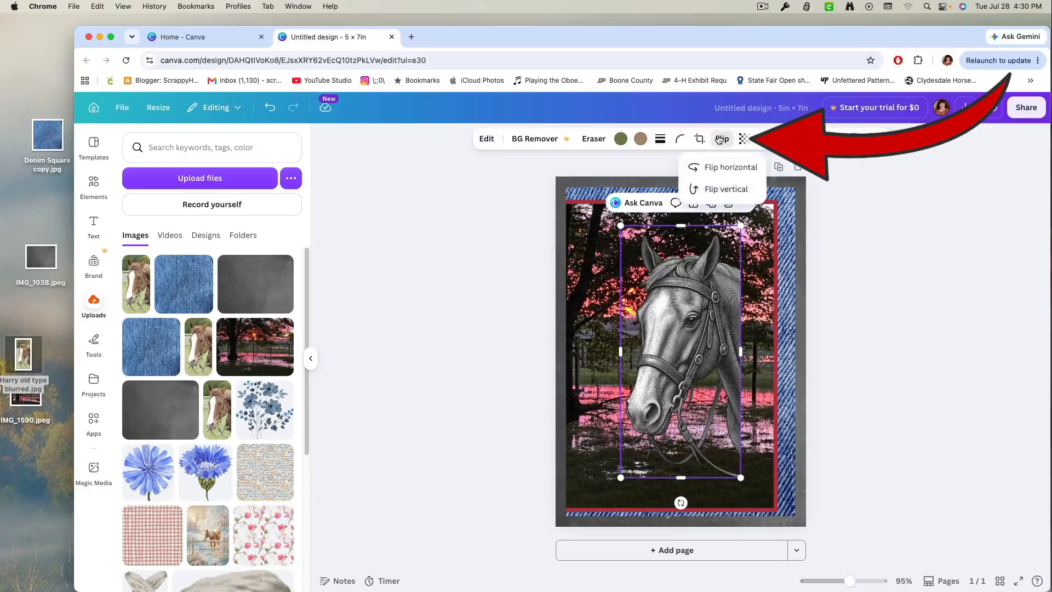
{"action": "left_click", "coordinate": [717, 169]}
{"action": "left_click_drag", "start_coordinate": [695, 332], "coordinate": [643, 371]}
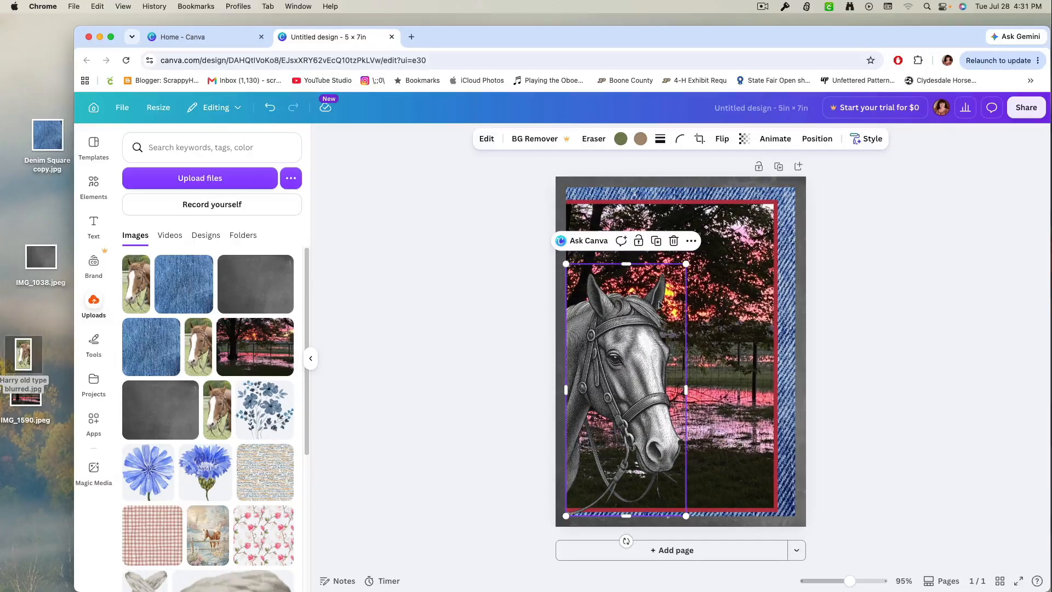
Nudge the grouped sunset photo and red border slightly upward, and enlarge the horse to nearly the photo's full height.
{"action": "left_click", "coordinate": [743, 266]}
{"action": "left_click_drag", "start_coordinate": [744, 266], "coordinate": [743, 263]}
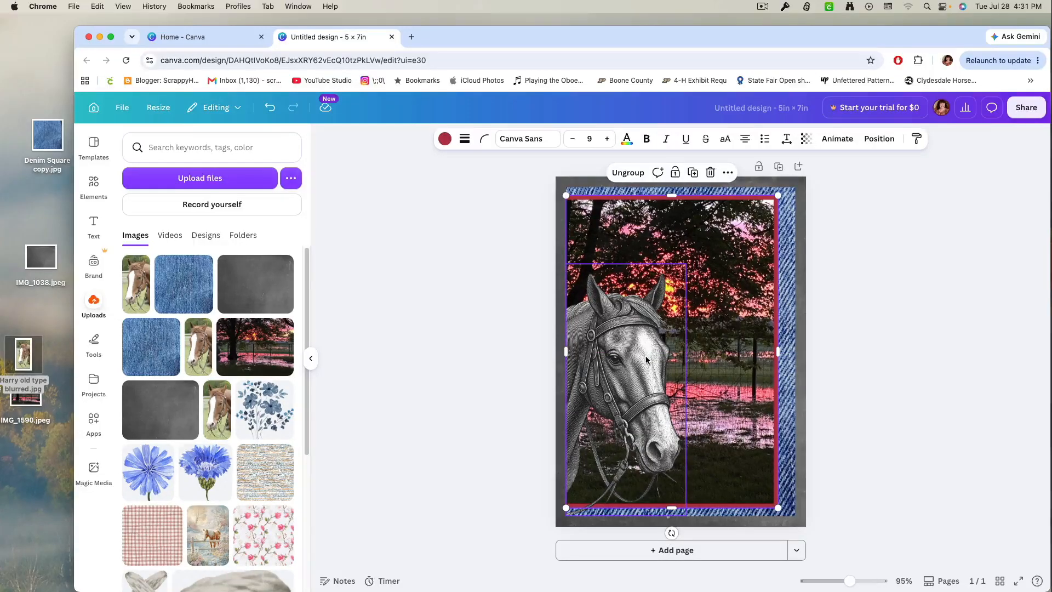
{"action": "left_click", "coordinate": [645, 357]}
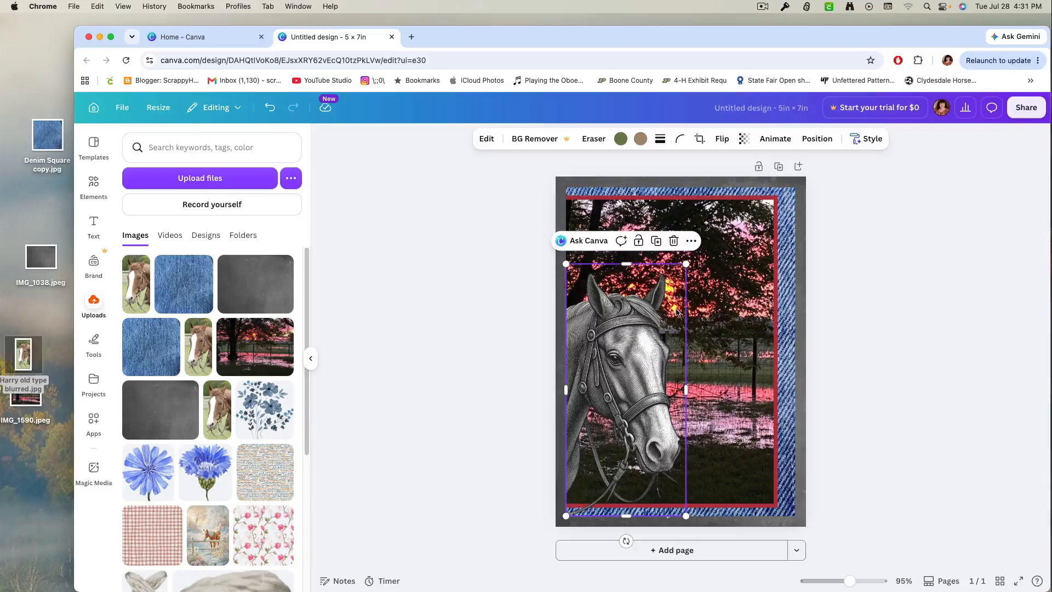
{"action": "left_click_drag", "start_coordinate": [686, 264], "coordinate": [713, 204]}
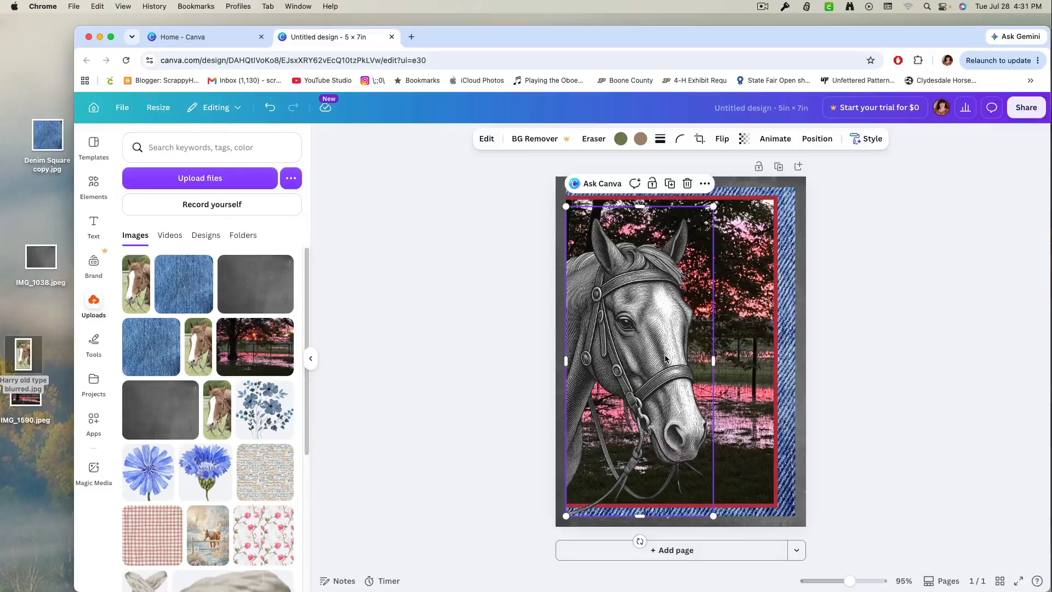
{"action": "left_click", "coordinate": [507, 214]}
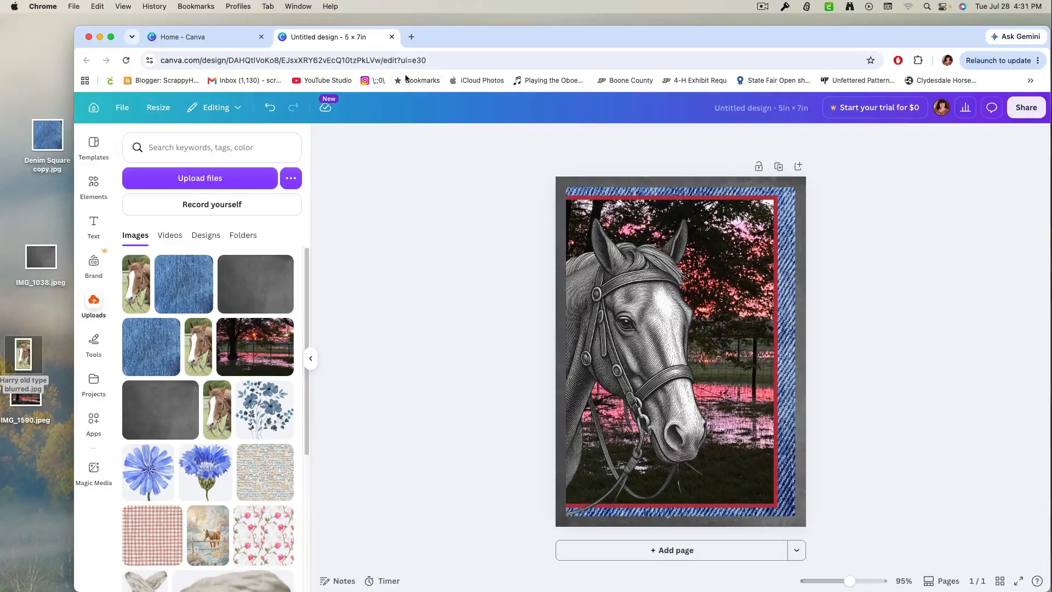
Apply the Classic filter from the Mono set to the horse image and set its intensity to 56.
{"action": "left_click", "coordinate": [630, 351]}
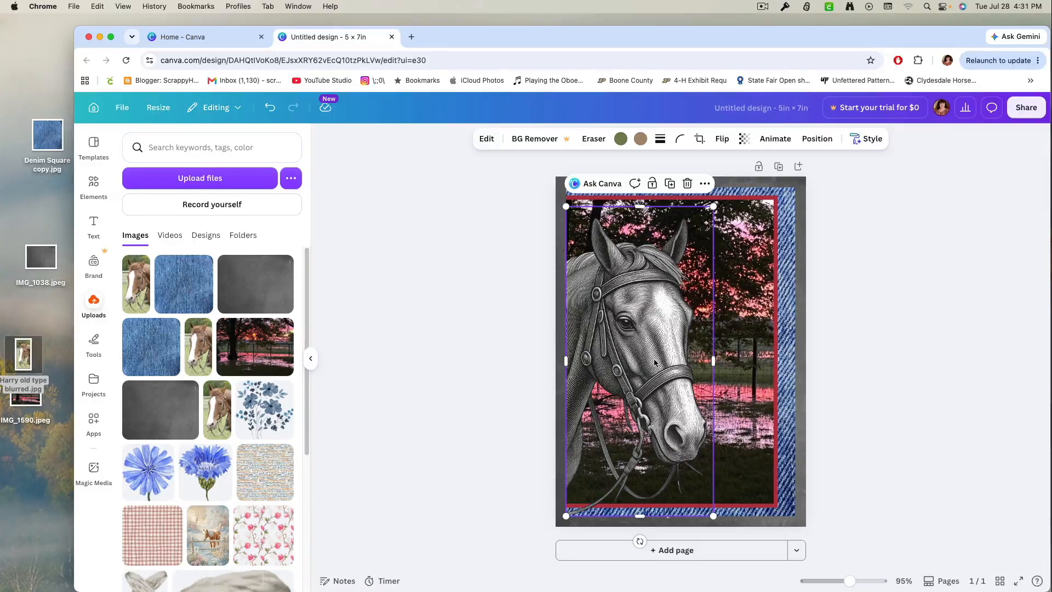
{"action": "left_click", "coordinate": [485, 138]}
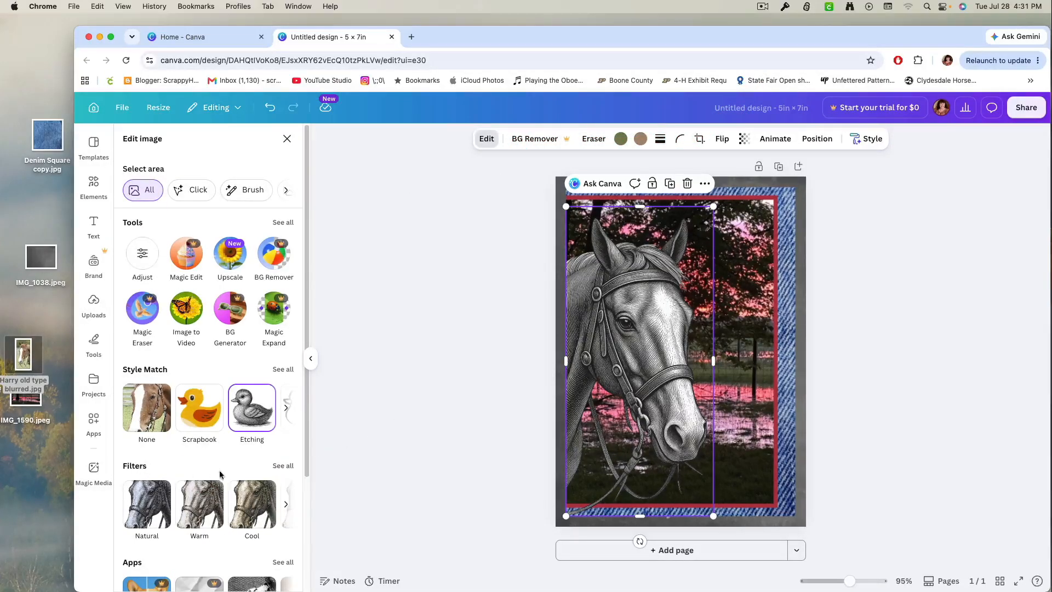
{"action": "left_click", "coordinate": [283, 466]}
{"action": "scroll", "coordinate": [209, 441], "scroll_direction": "down", "scroll_amount": 10}
{"action": "scroll", "coordinate": [209, 442], "scroll_direction": "down", "scroll_amount": 5}
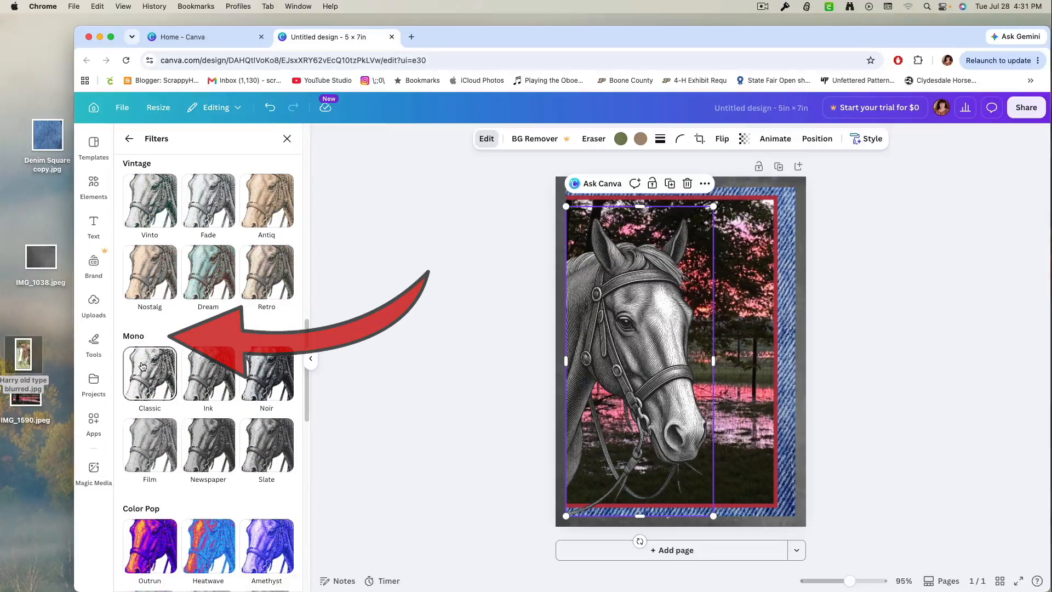
{"action": "left_click", "coordinate": [142, 366]}
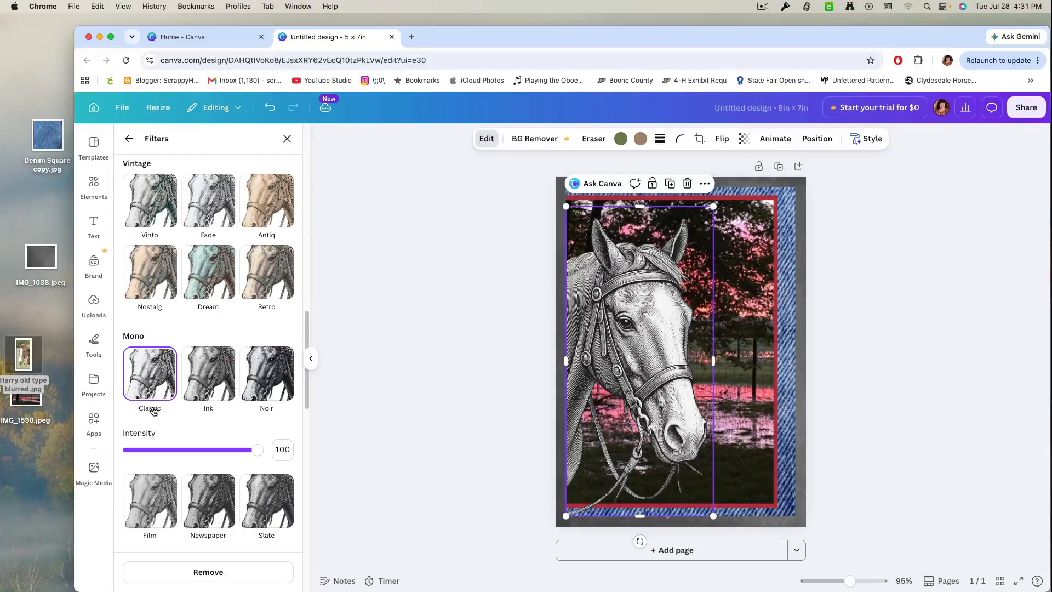
{"action": "left_click_drag", "start_coordinate": [257, 450], "coordinate": [201, 464]}
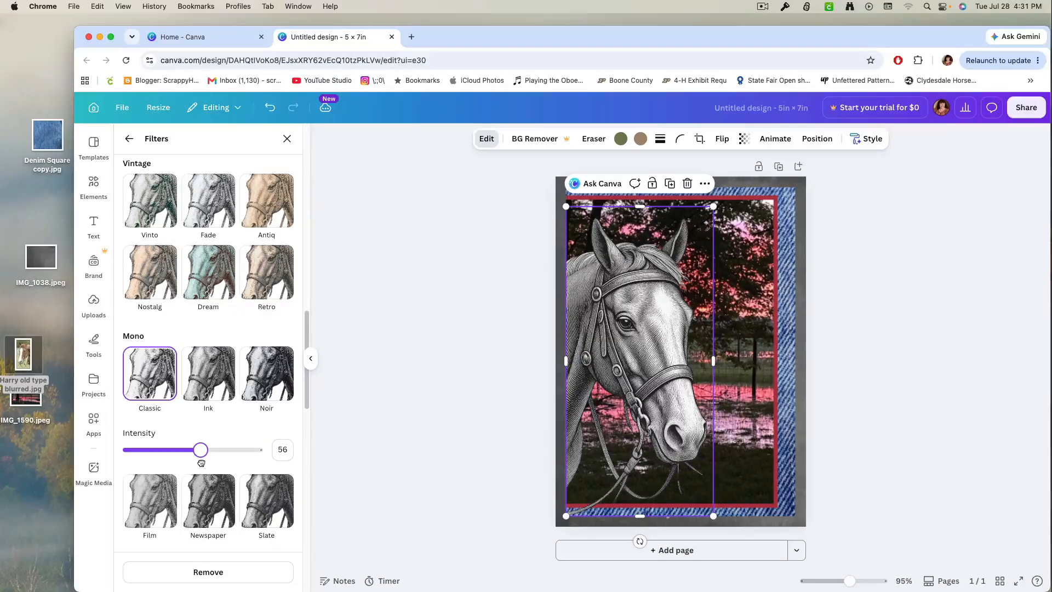
{"action": "left_click", "coordinate": [422, 485]}
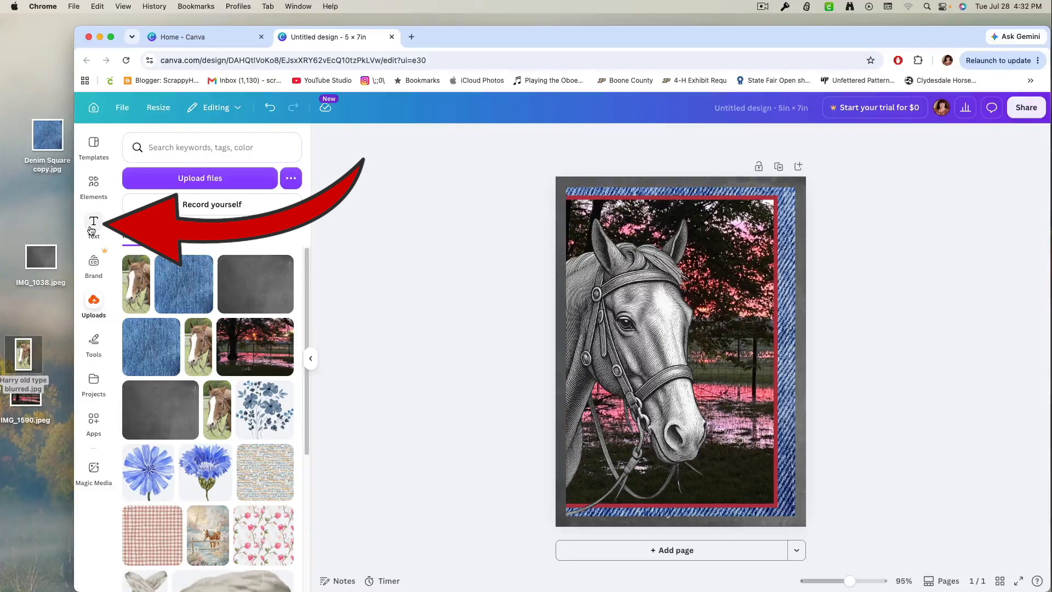
Add a subheading to the card reading "A day with a horse is never wasted." with a line break before "is".
{"action": "left_click", "coordinate": [92, 230]}
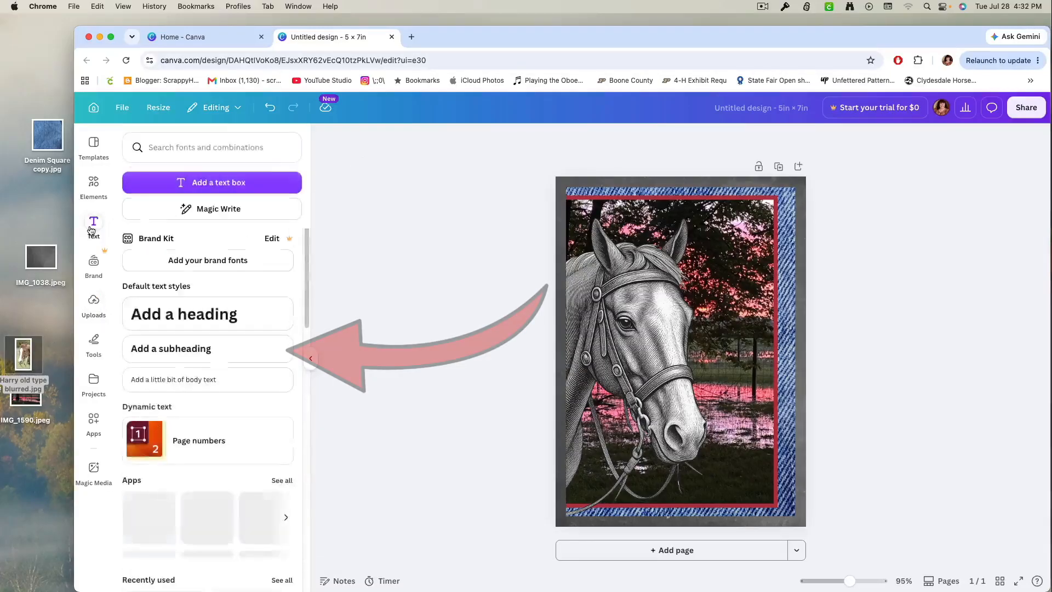
{"action": "left_click", "coordinate": [210, 350]}
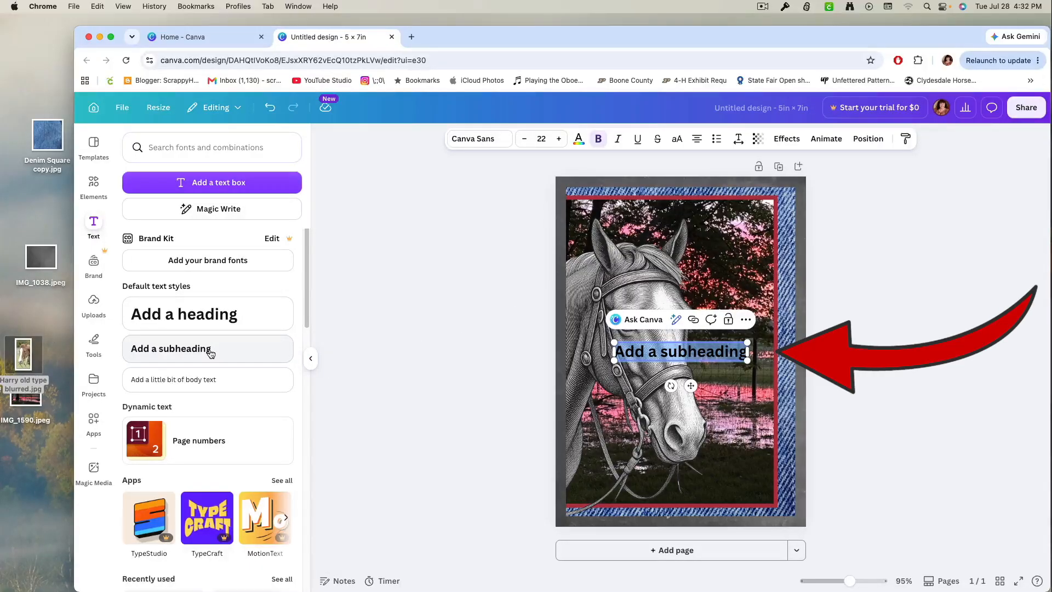
{"action": "type", "text": "A day"}
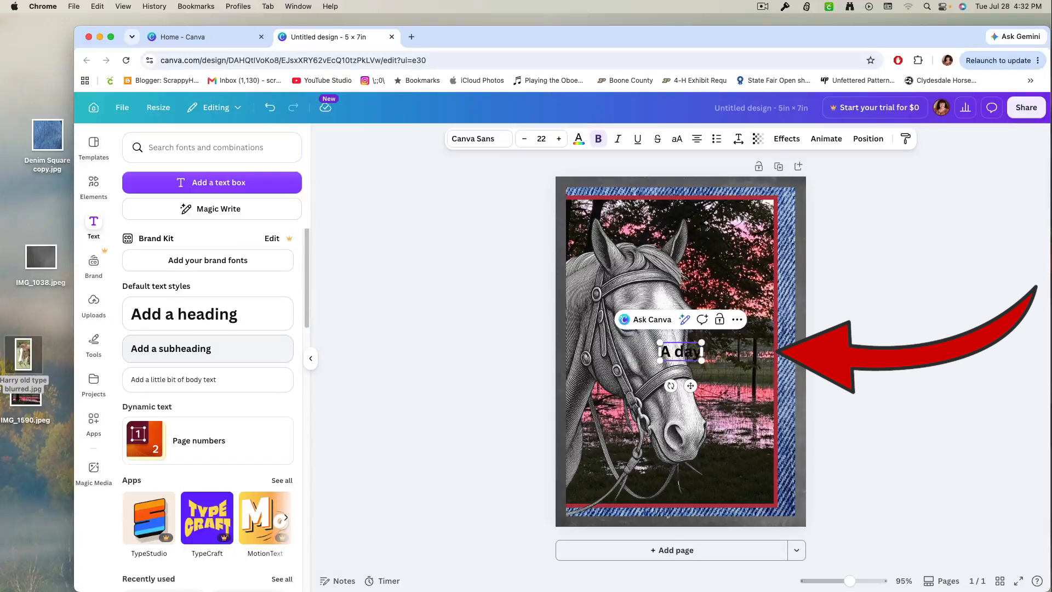
{"action": "type", "text": " with a"}
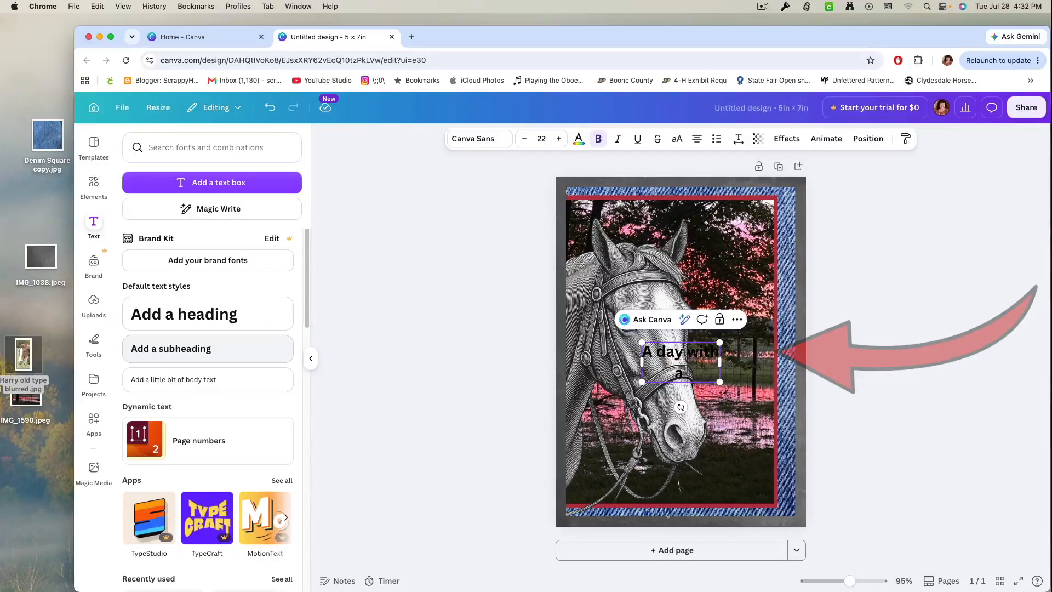
{"action": "type", "text": " horse"}
{"action": "key", "text": "Return"}
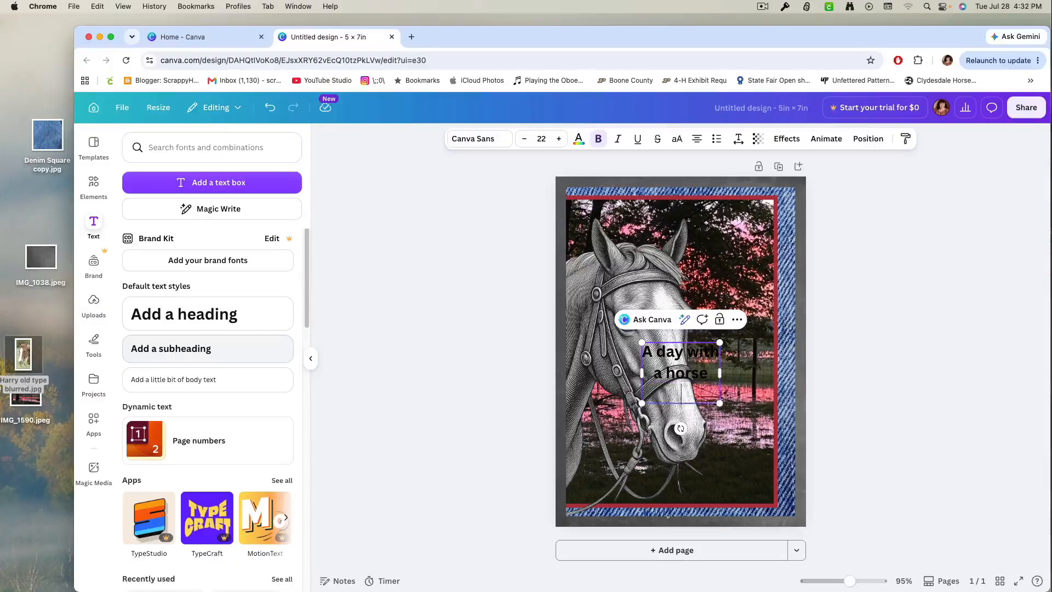
{"action": "type", "text": "is never was"}
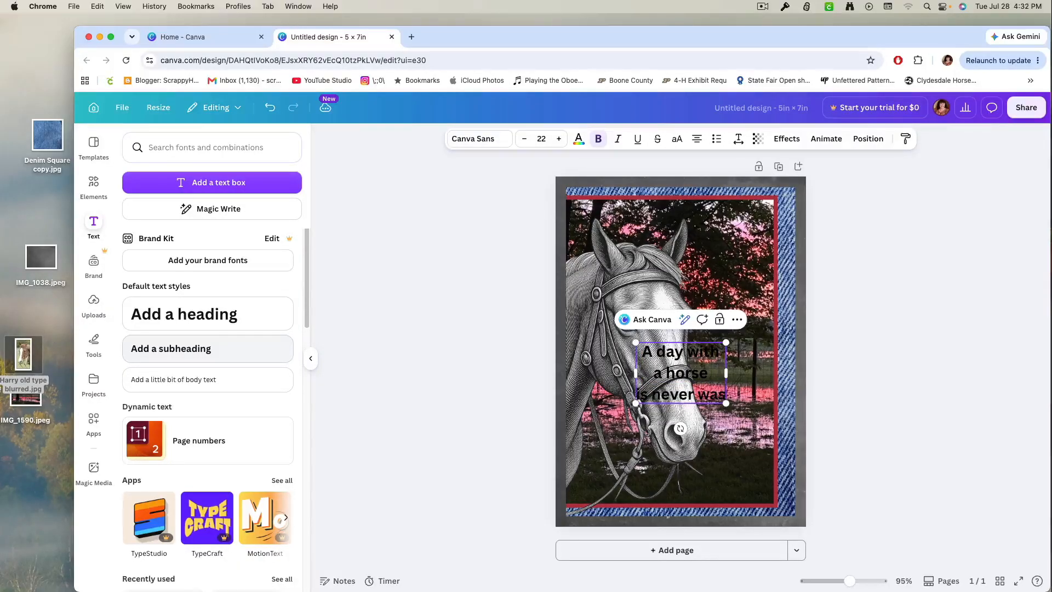
{"action": "type", "text": "ted."}
Move the quote text to the lower right corner of the sunset photo, below the horse's muzzle.
{"action": "left_click_drag", "start_coordinate": [660, 378], "coordinate": [685, 424]}
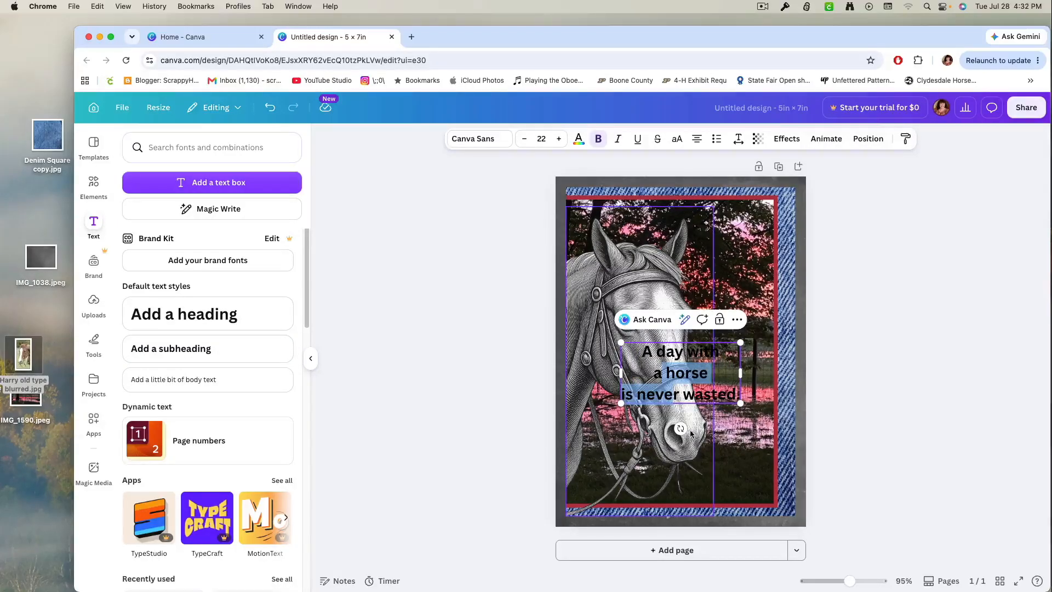
{"action": "left_click", "coordinate": [844, 472]}
{"action": "left_click_drag", "start_coordinate": [669, 375], "coordinate": [706, 473]}
Ungroup the sunset photo from its red border and select the photo on its own.
{"action": "left_click", "coordinate": [726, 347]}
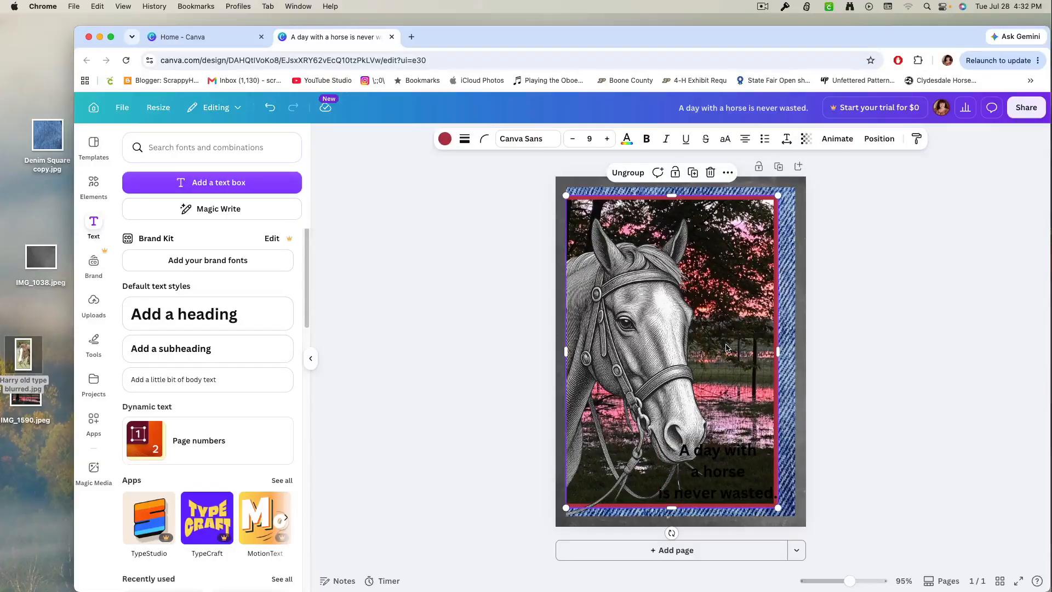
{"action": "left_click", "coordinate": [726, 348]}
{"action": "right_click", "coordinate": [726, 347]}
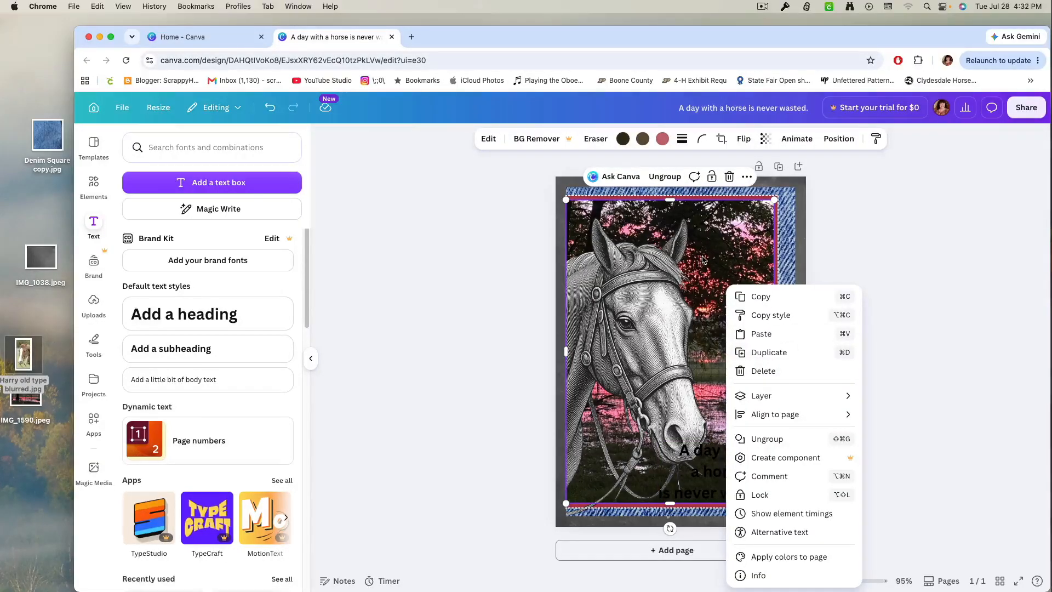
{"action": "left_click", "coordinate": [764, 439]}
{"action": "left_click", "coordinate": [860, 321]}
{"action": "left_click", "coordinate": [740, 329]}
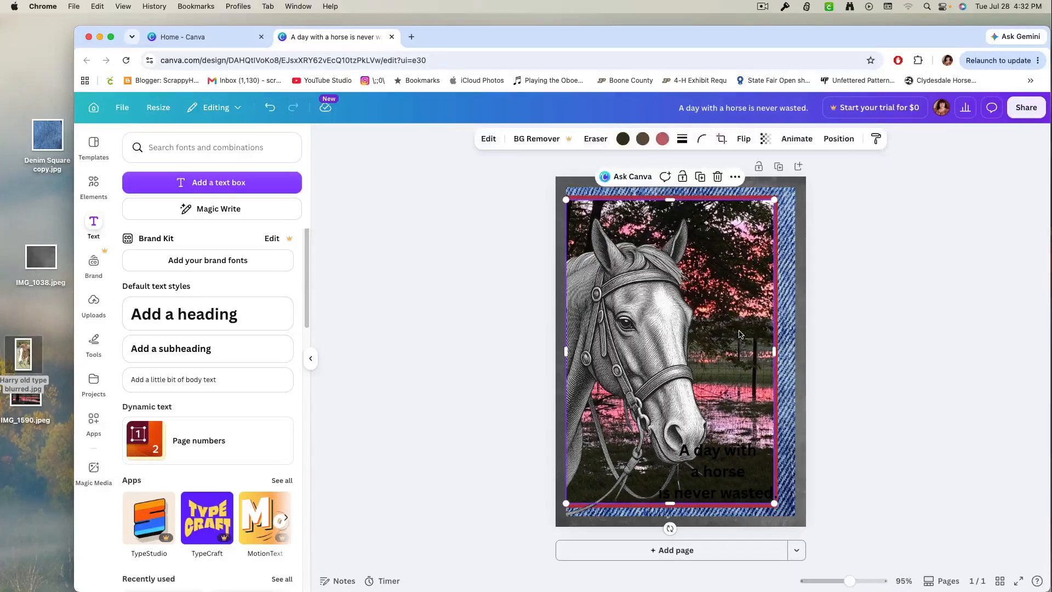
Trim the sunset photo's edges and reposition it inside the red border so a red strip shows above and below it.
{"action": "left_click_drag", "start_coordinate": [740, 329], "coordinate": [738, 332]}
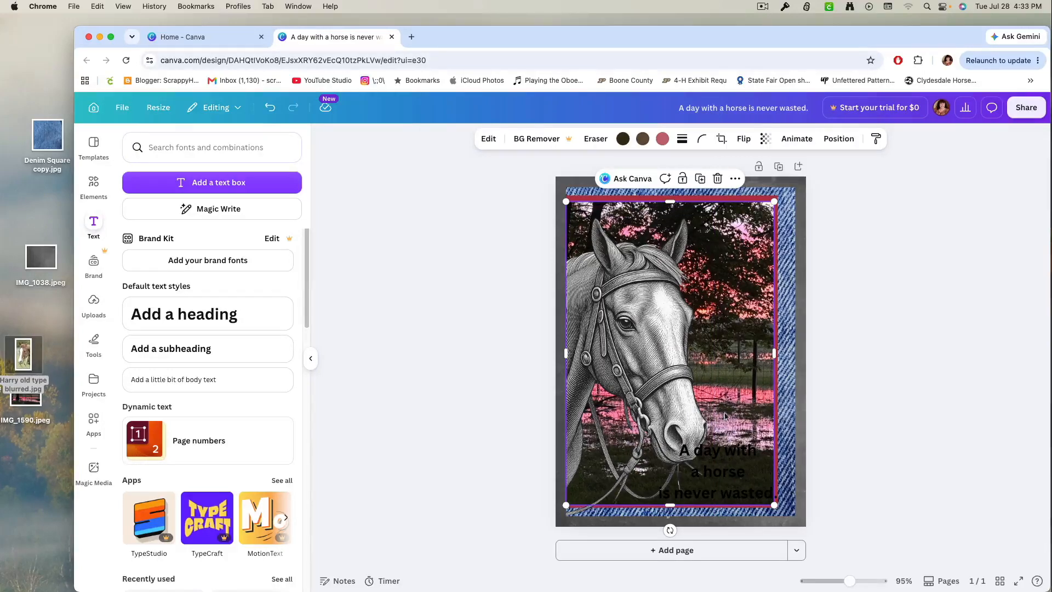
{"action": "left_click_drag", "start_coordinate": [738, 341], "coordinate": [736, 341]}
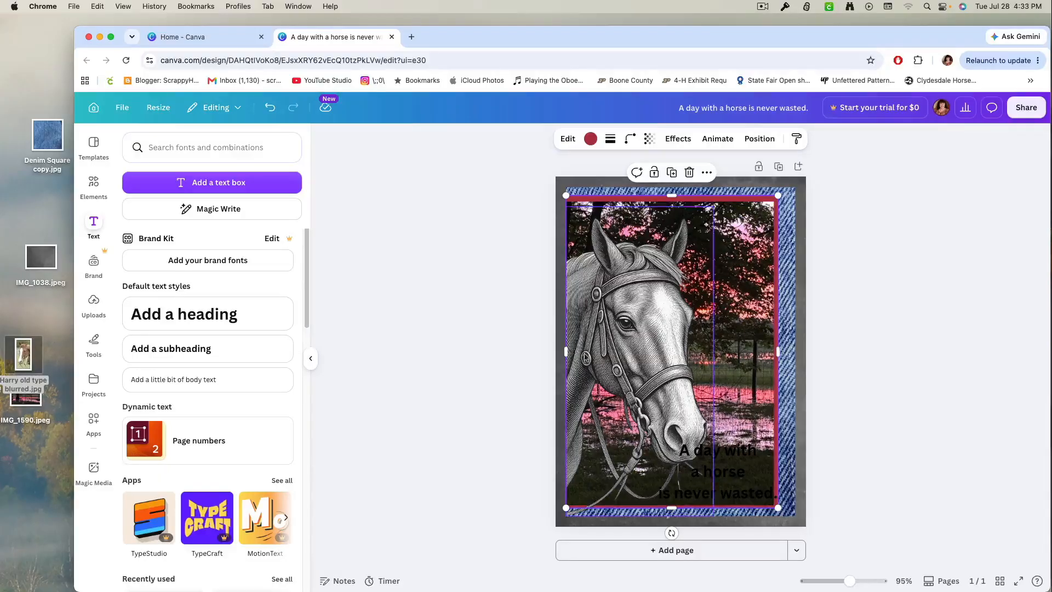
{"action": "left_click_drag", "start_coordinate": [568, 352], "coordinate": [586, 354]}
{"action": "left_click", "coordinate": [583, 355]}
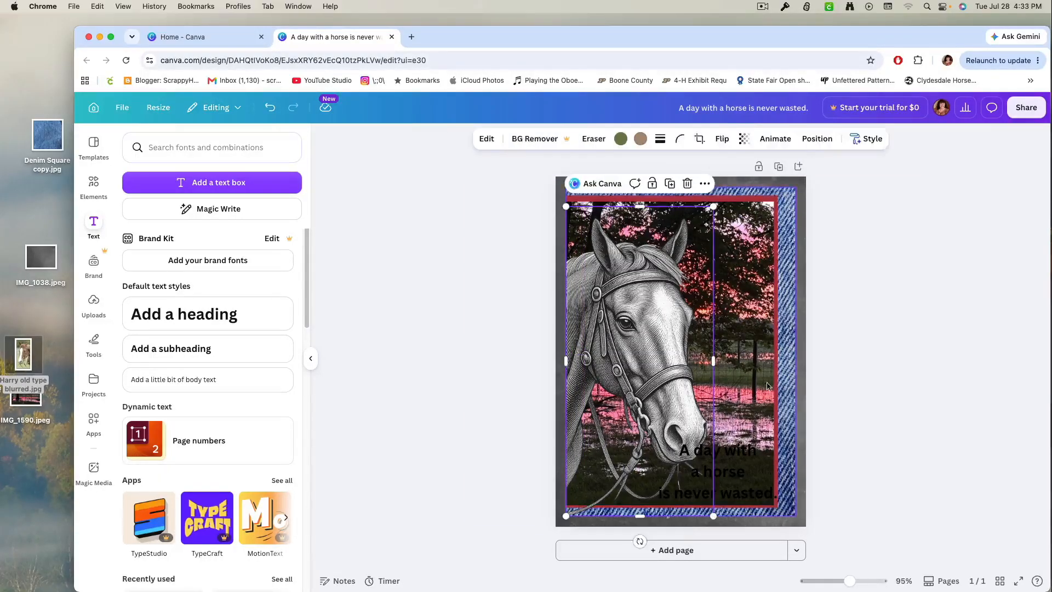
{"action": "left_click_drag", "start_coordinate": [567, 354], "coordinate": [581, 354]}
{"action": "left_click_drag", "start_coordinate": [744, 365], "coordinate": [772, 355]}
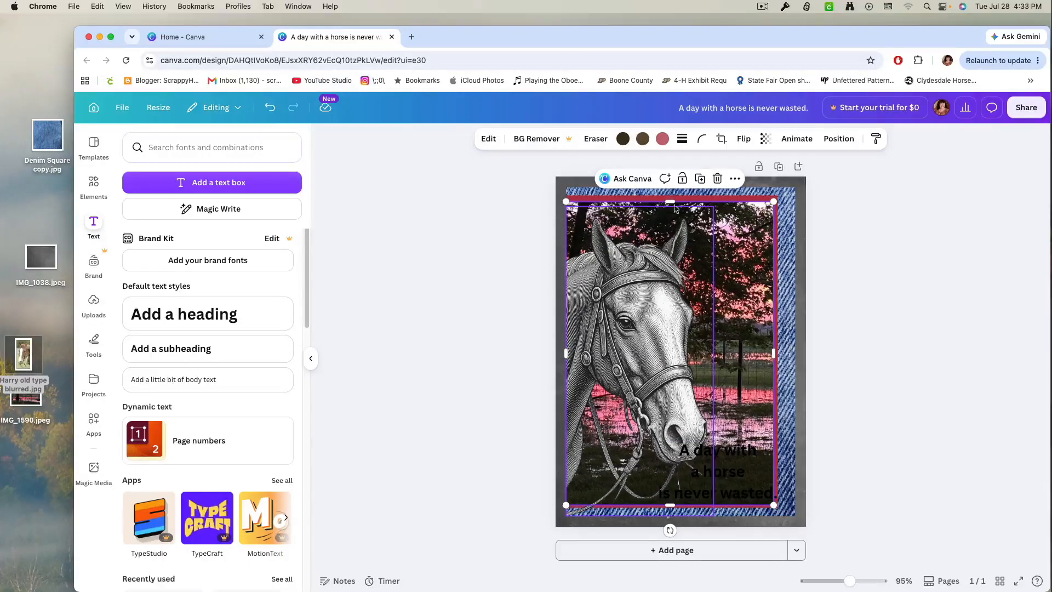
{"action": "left_click_drag", "start_coordinate": [670, 203], "coordinate": [669, 209]}
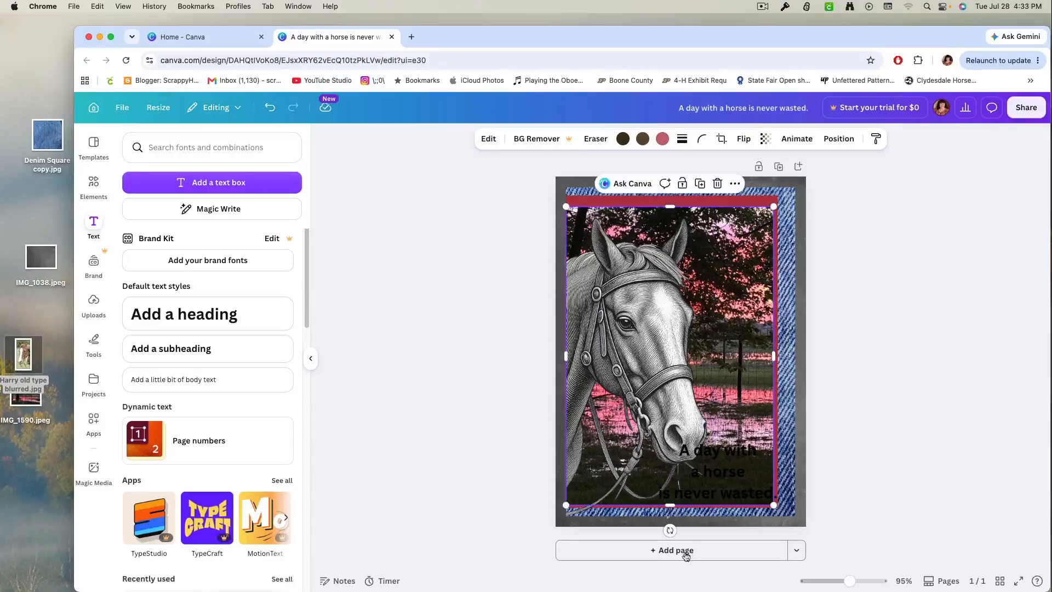
{"action": "left_click_drag", "start_coordinate": [672, 505], "coordinate": [674, 509]}
{"action": "left_click_drag", "start_coordinate": [729, 303], "coordinate": [730, 297]}
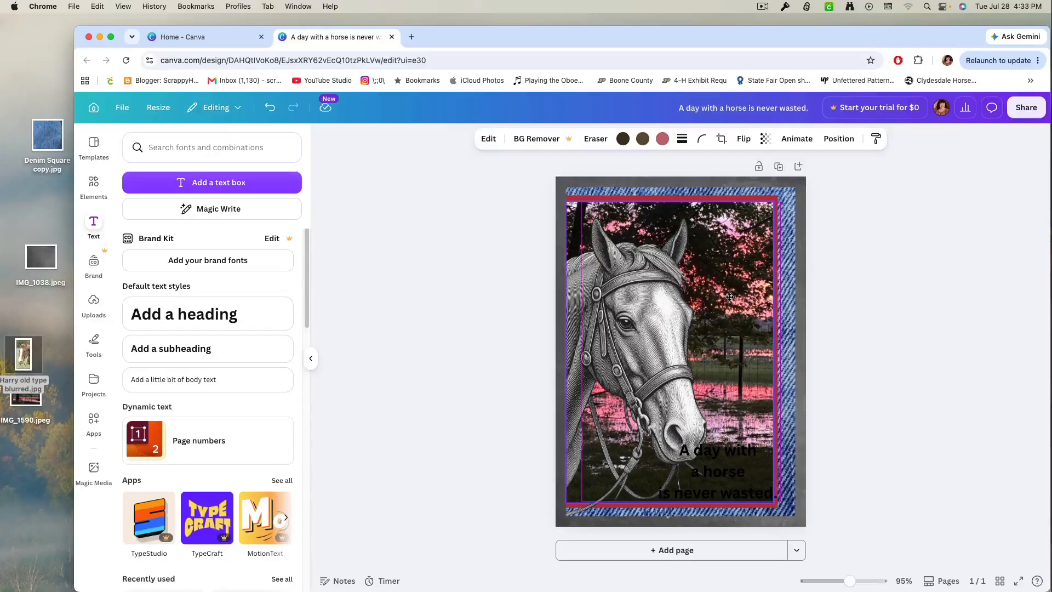
{"action": "left_click_drag", "start_coordinate": [730, 297], "coordinate": [729, 297]}
{"action": "left_click_drag", "start_coordinate": [669, 203], "coordinate": [669, 202]}
Rearrange the quote into the lines "A day", "with a horse" and "is never wasted.", and scale the text down to size 19.3.
{"action": "left_click", "coordinate": [734, 480]}
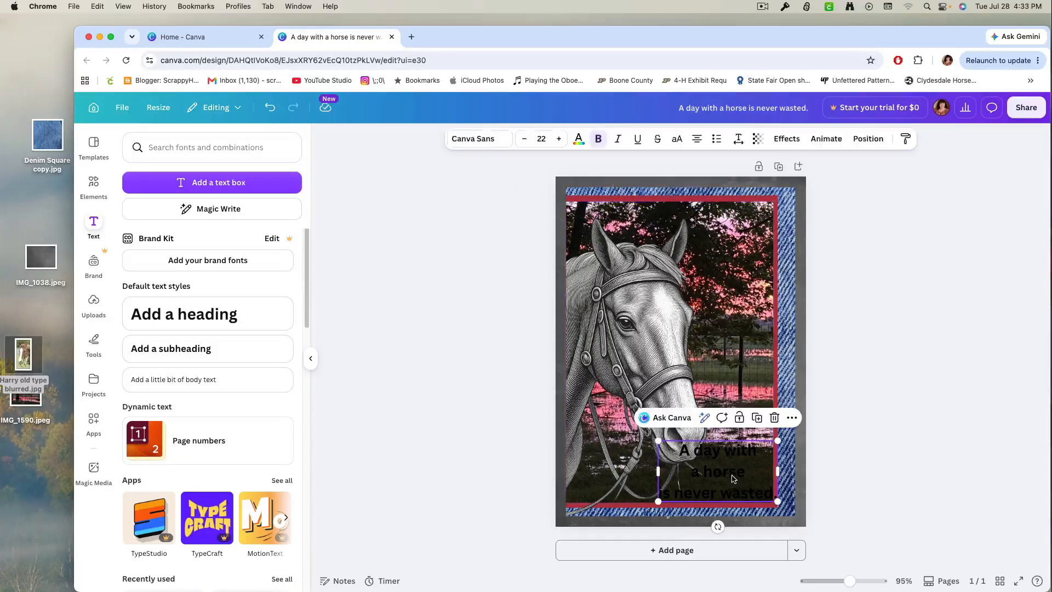
{"action": "left_click", "coordinate": [725, 454]}
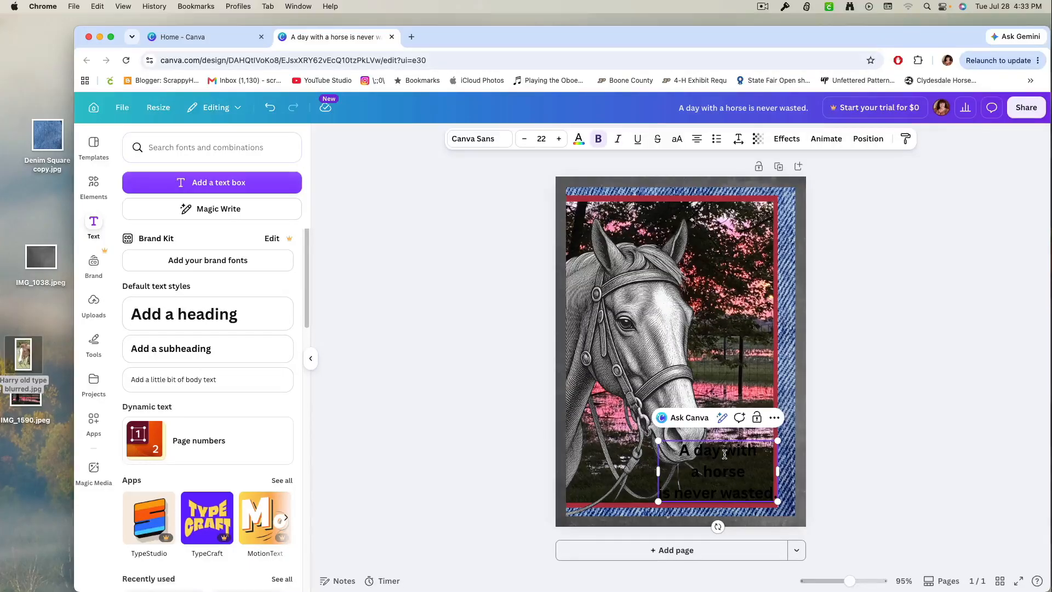
{"action": "key", "text": "Return"}
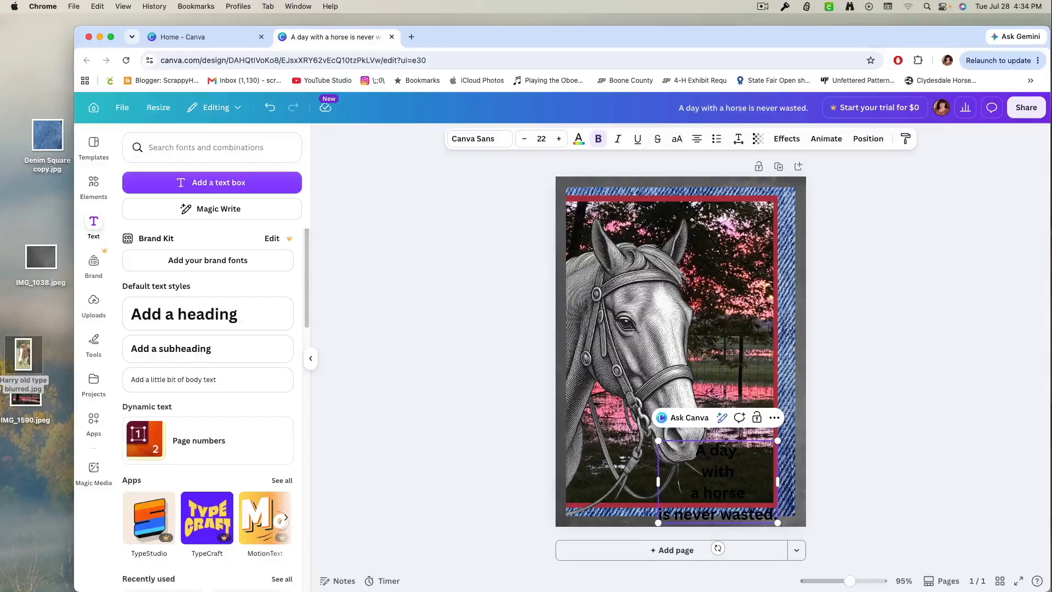
{"action": "key", "text": "BackSpace"}
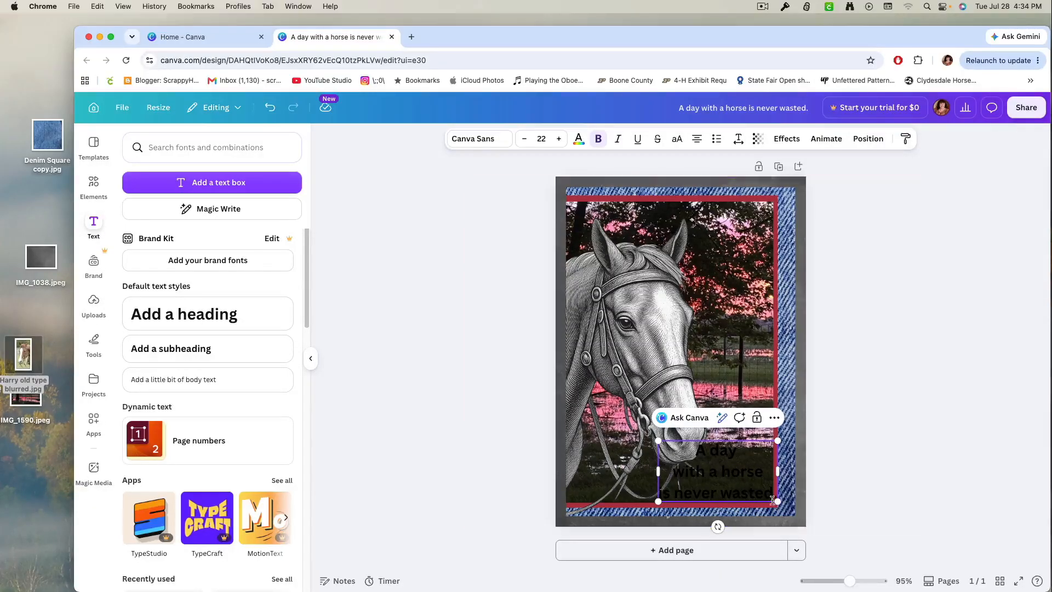
{"action": "left_click_drag", "start_coordinate": [776, 500], "coordinate": [749, 471]}
{"action": "left_click", "coordinate": [871, 486]}
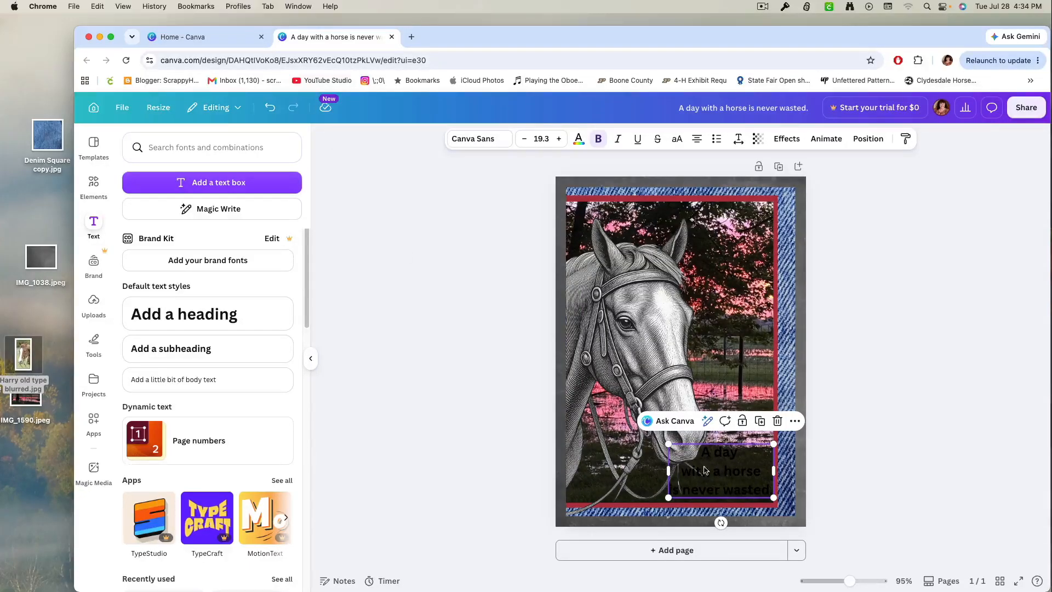
Change the color of the whole quote to white, including the last letter and the period.
{"action": "left_click", "coordinate": [710, 482]}
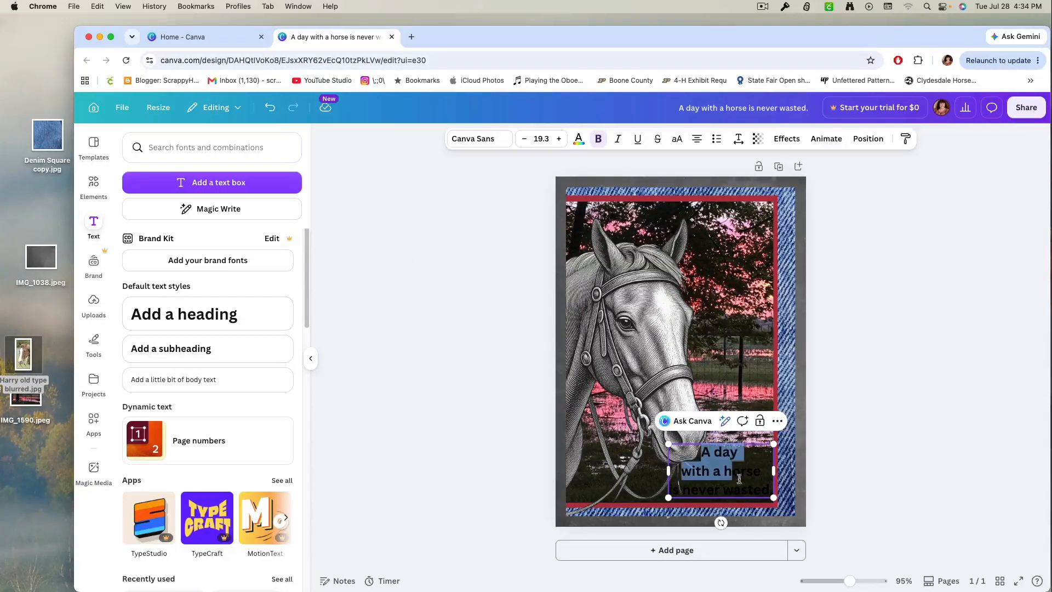
{"action": "left_click_drag", "start_coordinate": [697, 453], "coordinate": [791, 510]}
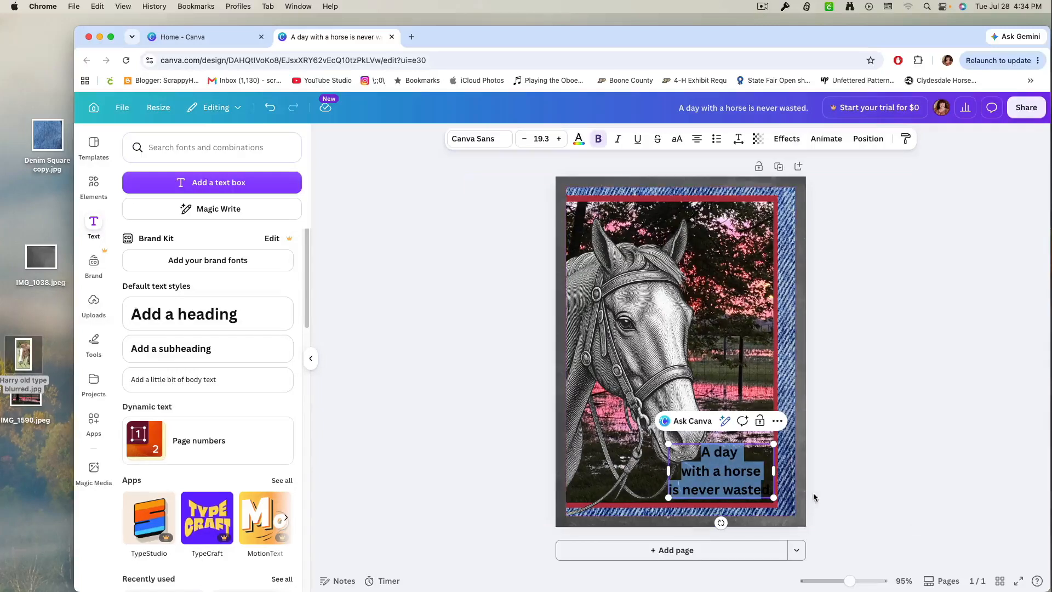
{"action": "left_click", "coordinate": [578, 142]}
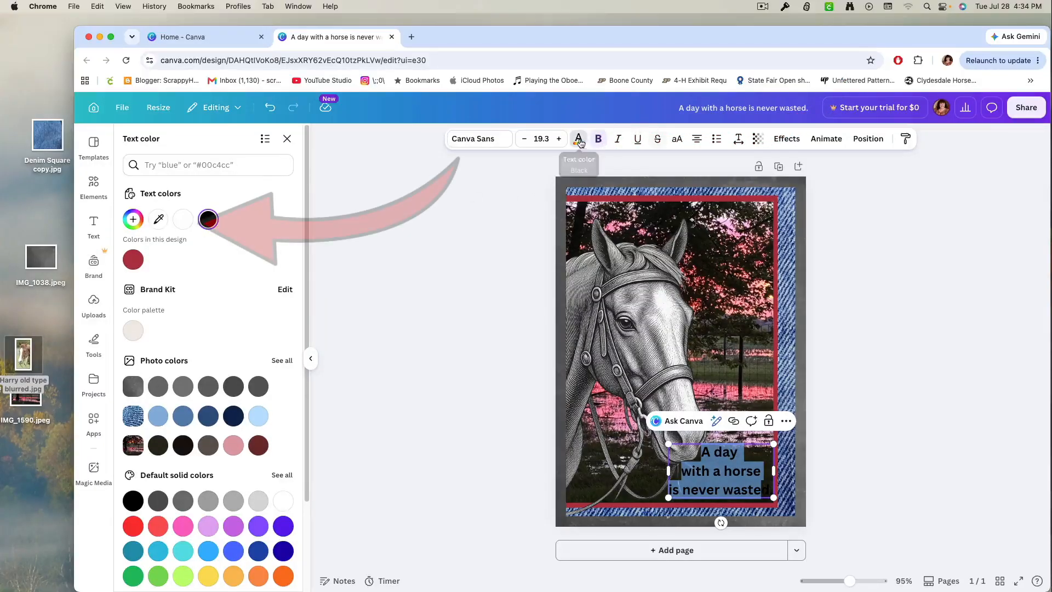
{"action": "left_click", "coordinate": [184, 219]}
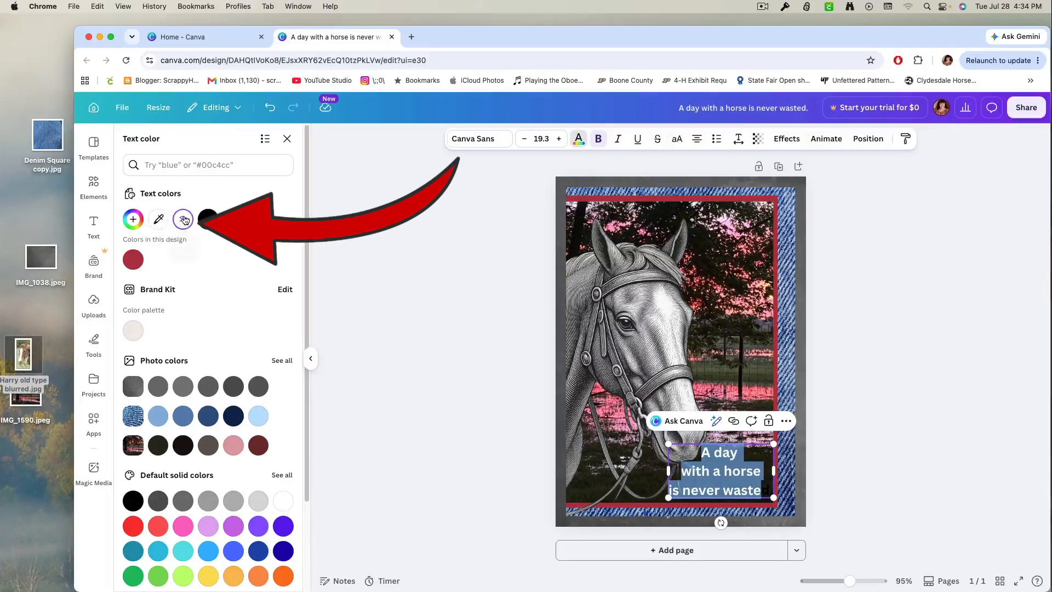
{"action": "left_click_drag", "start_coordinate": [762, 491], "coordinate": [770, 492]}
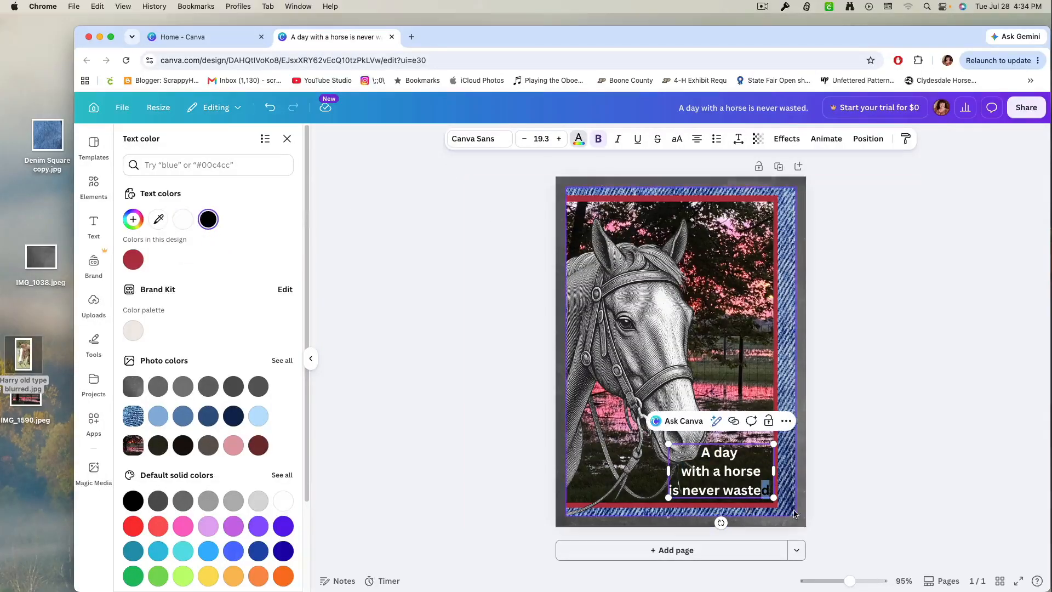
{"action": "left_click", "coordinate": [523, 413]}
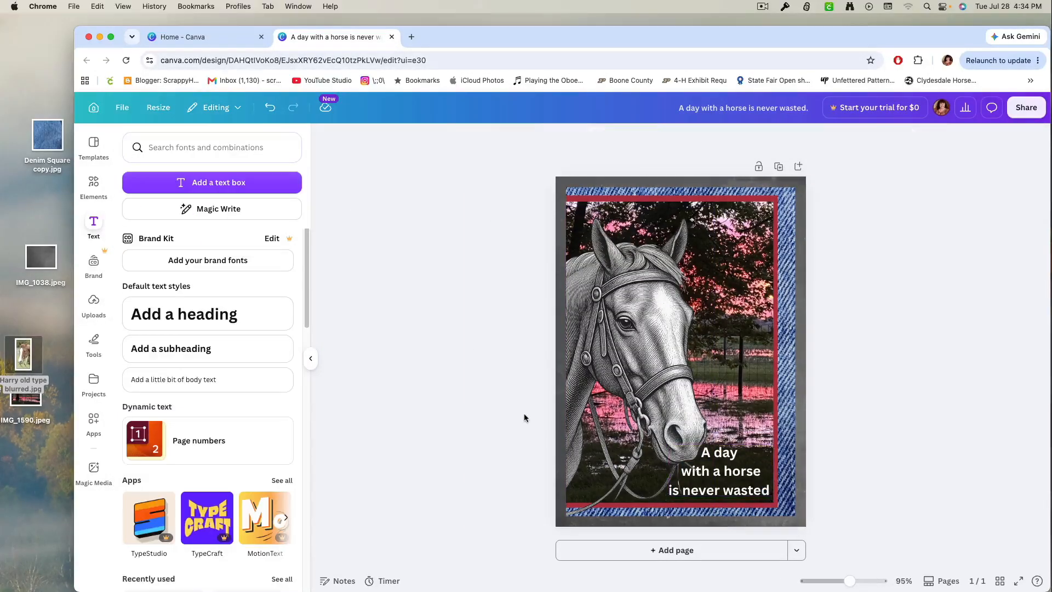
{"action": "left_click", "coordinate": [770, 490]}
{"action": "left_click_drag", "start_coordinate": [777, 495], "coordinate": [770, 491]}
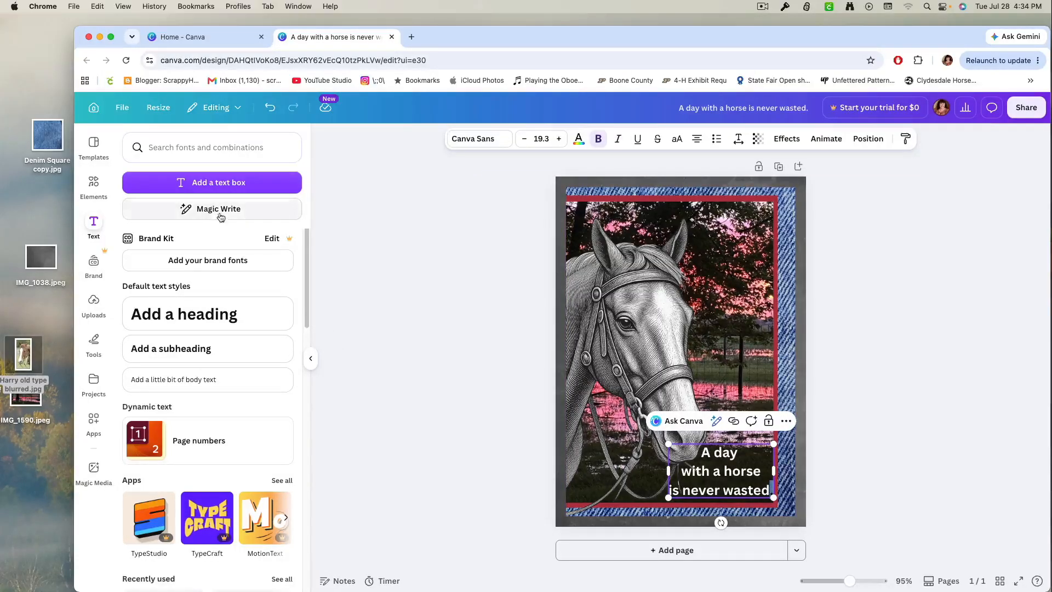
{"action": "left_click", "coordinate": [579, 140]}
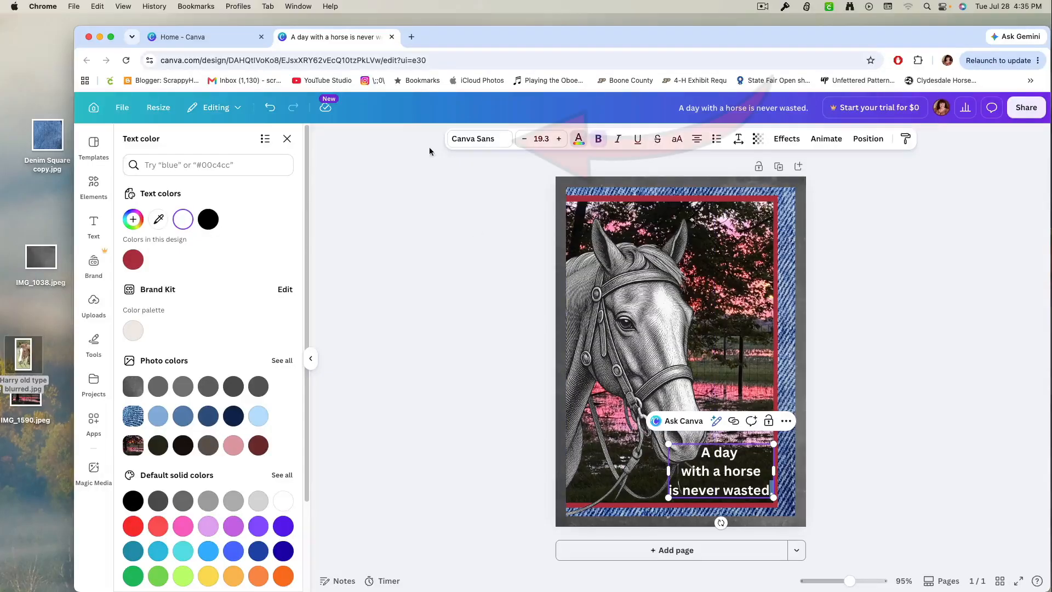
Move the quote text to the upper right of the sunset photo, beside the horse's ears.
{"action": "left_click", "coordinate": [476, 139]}
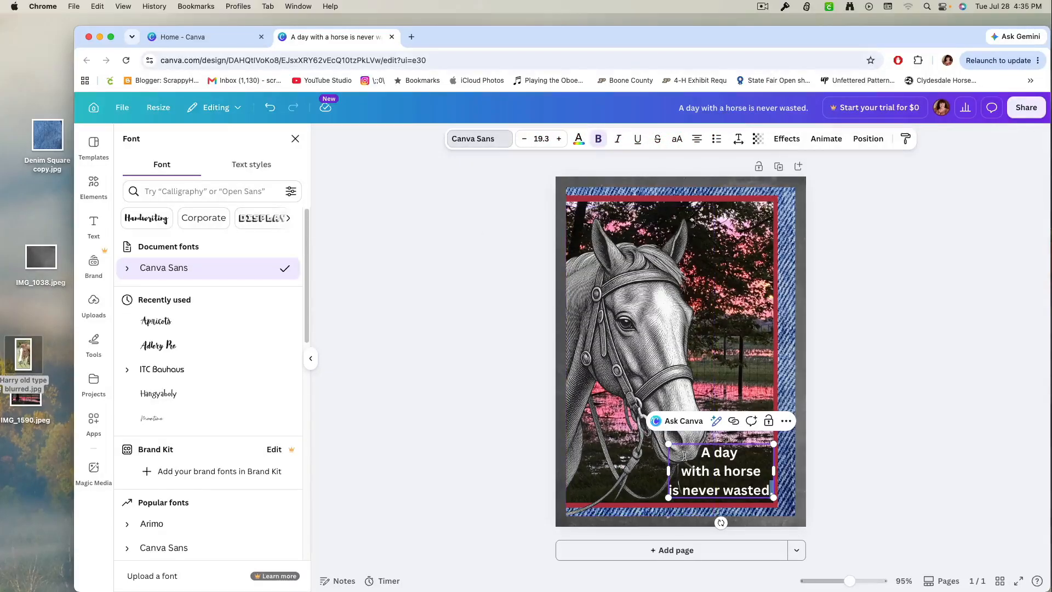
{"action": "left_click_drag", "start_coordinate": [685, 451], "coordinate": [785, 511]}
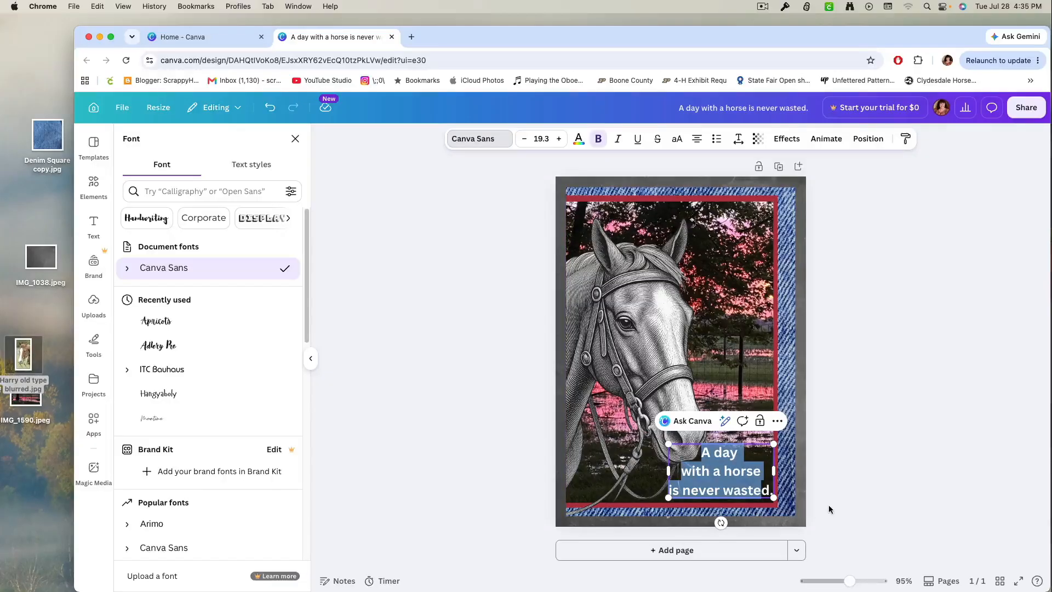
{"action": "left_click_drag", "start_coordinate": [748, 458], "coordinate": [744, 230]}
Set the font of the entire quote to Apricots.
{"action": "double_click", "coordinate": [694, 222]}
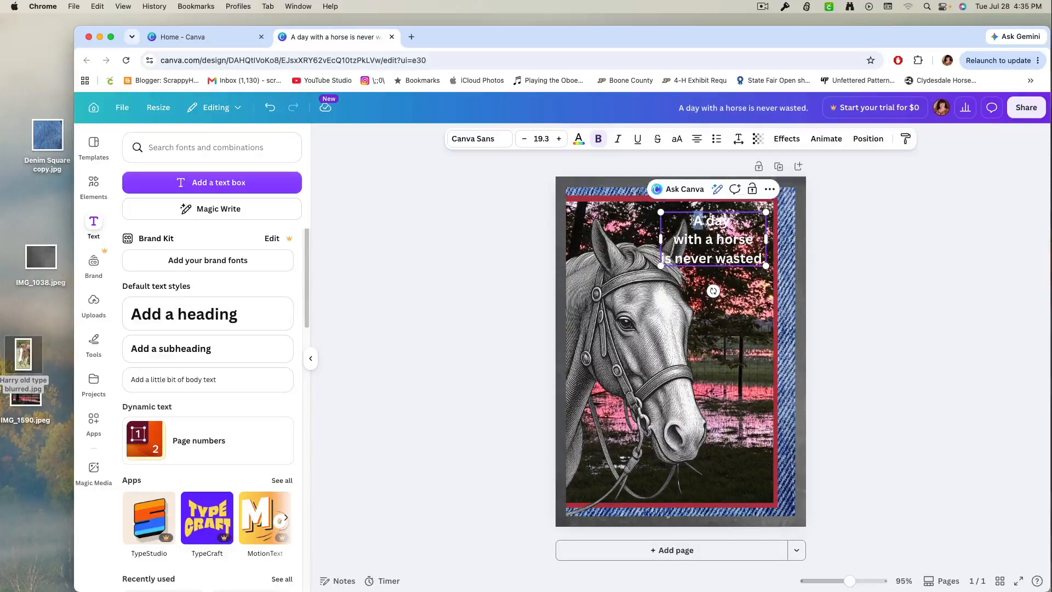
{"action": "left_click", "coordinate": [474, 139]}
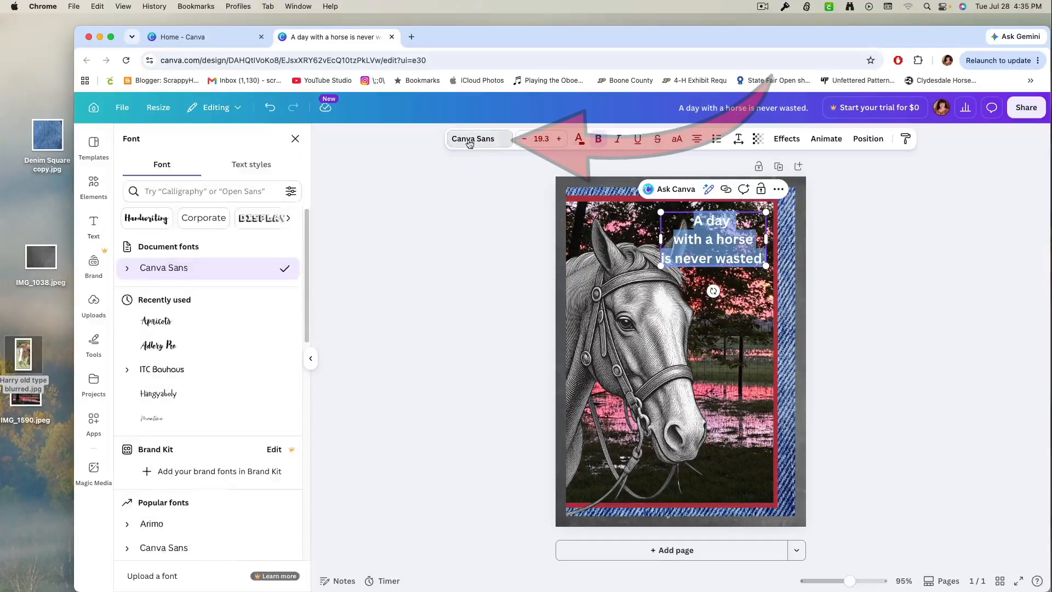
{"action": "left_click", "coordinate": [164, 321]}
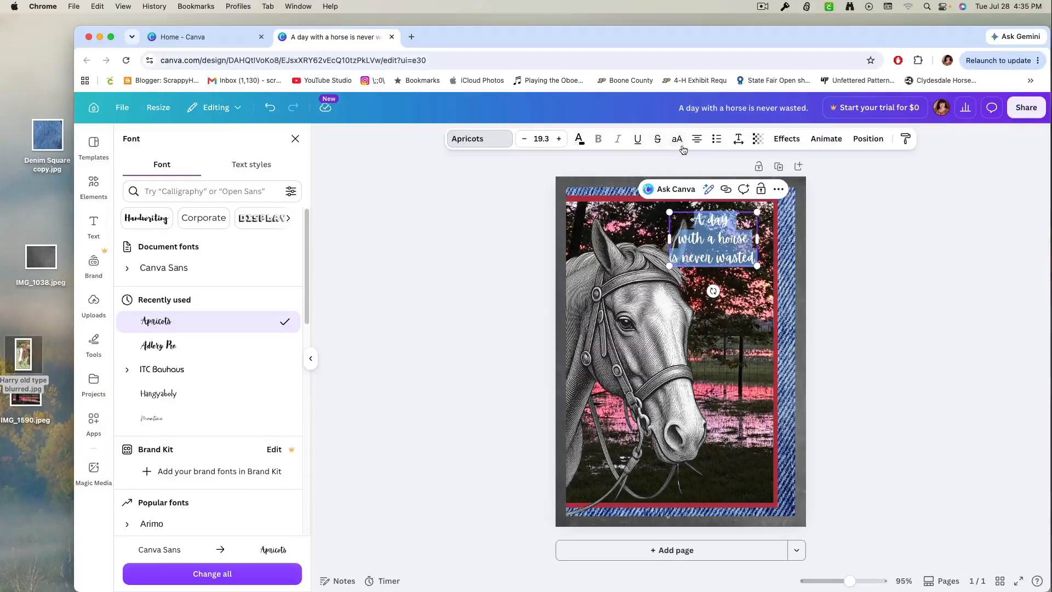
Tighten the line spacing of the quote text to 1.27.
{"action": "left_click", "coordinate": [738, 141]}
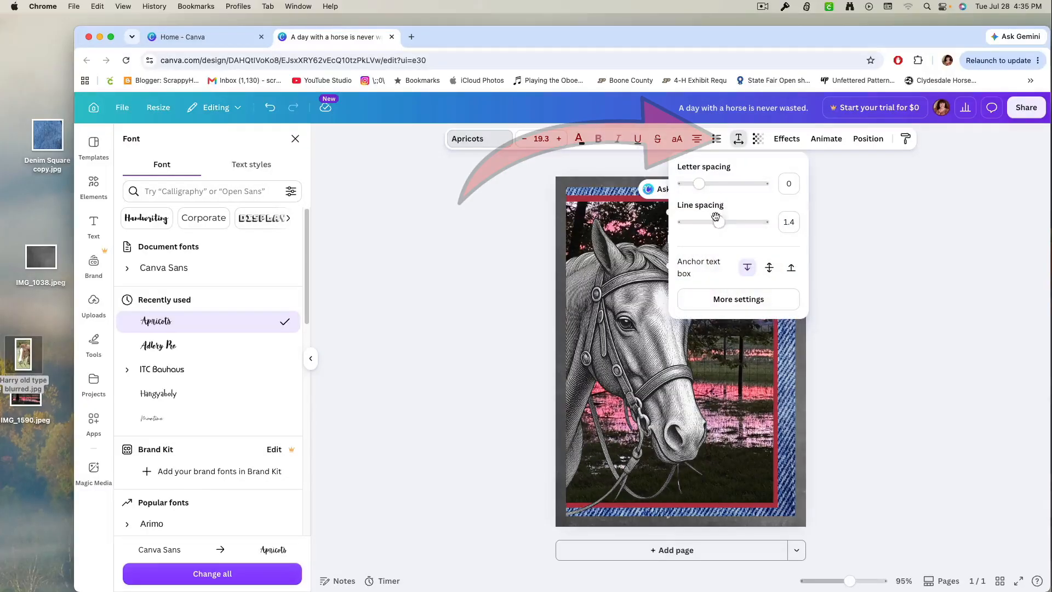
{"action": "left_click_drag", "start_coordinate": [716, 223], "coordinate": [714, 224]}
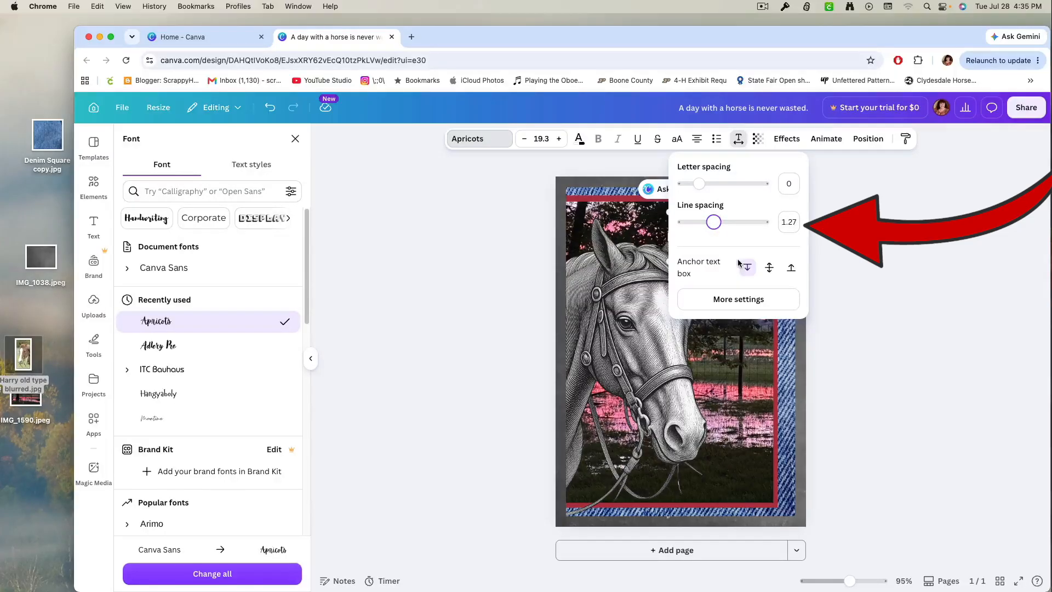
{"action": "left_click", "coordinate": [721, 250]}
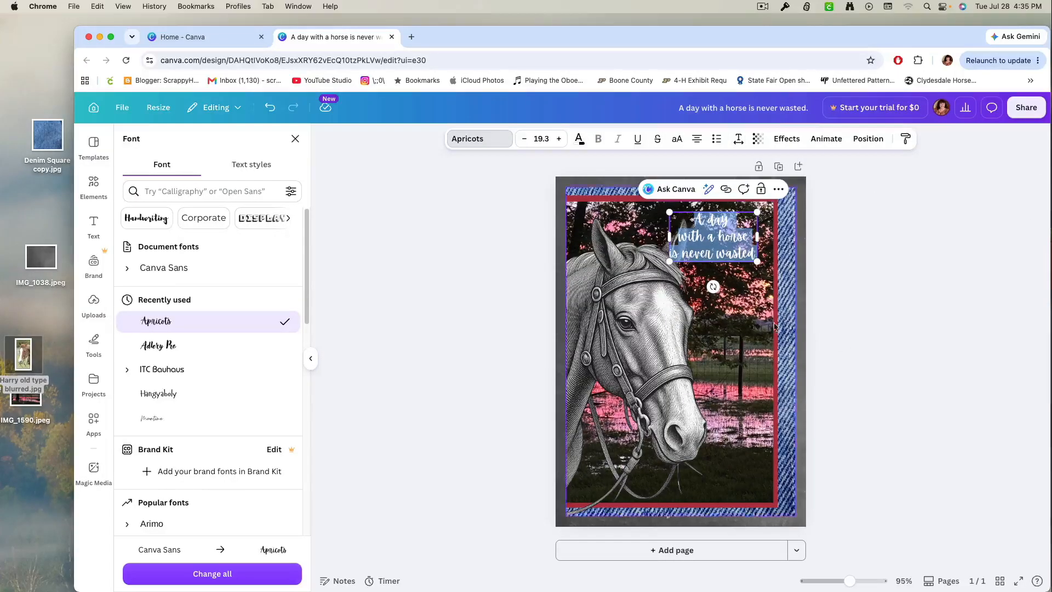
{"action": "left_click", "coordinate": [874, 326]}
Move the quote to the lower right corner of the sunset photo, below the horse's muzzle, and tighten its line spacing slightly more.
{"action": "left_click", "coordinate": [726, 247]}
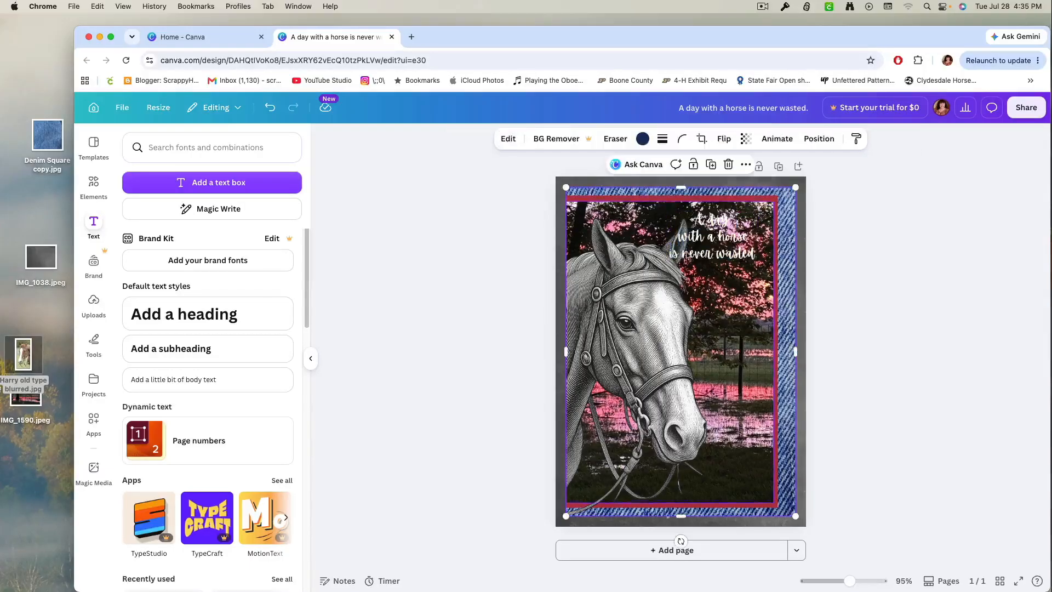
{"action": "left_click_drag", "start_coordinate": [726, 247], "coordinate": [722, 486]}
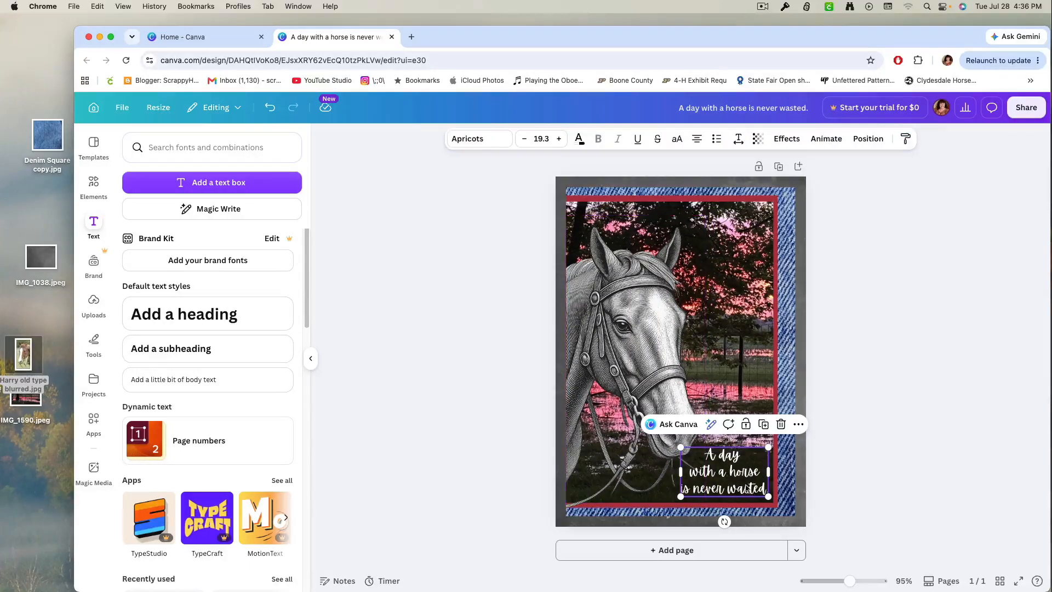
{"action": "left_click", "coordinate": [739, 140]}
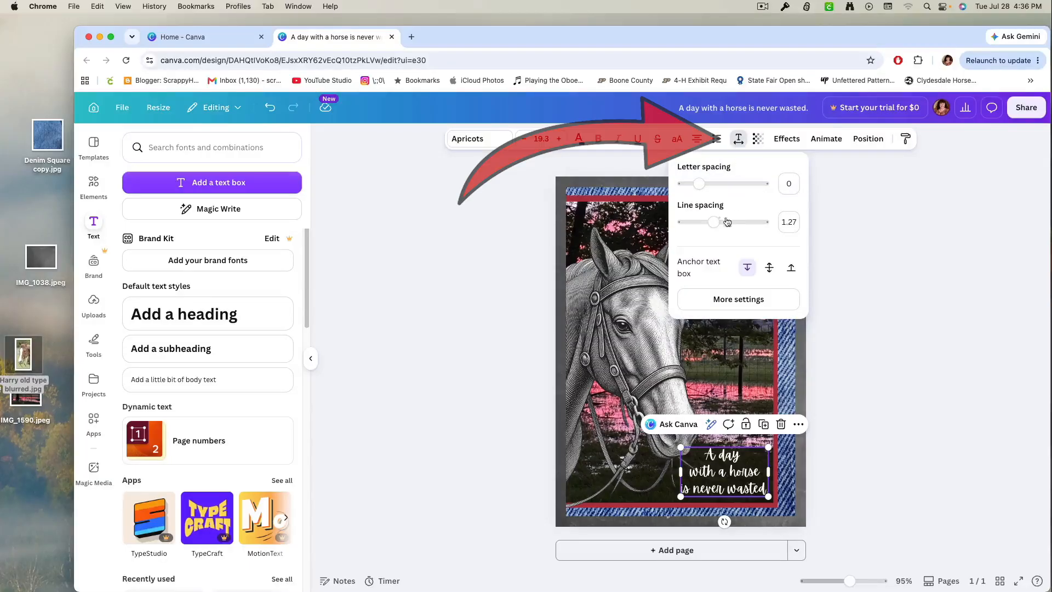
{"action": "mouse_move", "coordinate": [714, 222]}
{"action": "left_mouse_down"}
{"action": "mouse_move", "coordinate": [697, 229]}
{"action": "mouse_move", "coordinate": [727, 228]}
{"action": "mouse_move", "coordinate": [710, 236]}
{"action": "left_mouse_up"}
{"action": "left_click", "coordinate": [851, 329]}
Nudge the quote slightly down so it sits just above the photo's lower red border.
{"action": "left_click", "coordinate": [761, 472]}
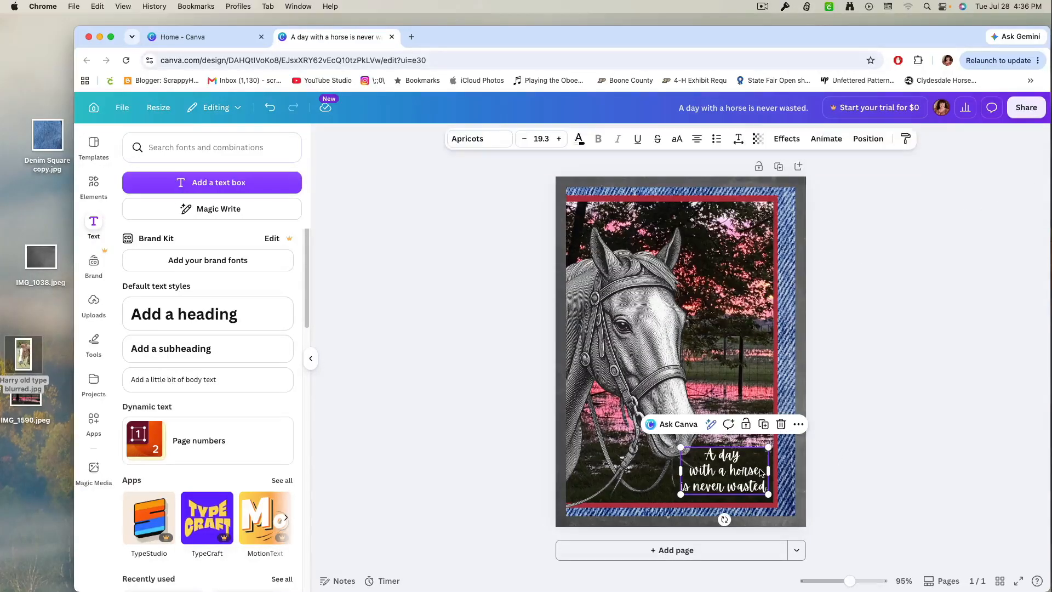
{"action": "key", "text": "Down"}
{"action": "key", "text": "Down"}
{"action": "key", "text": "Down"}
{"action": "key", "text": "Down"}
{"action": "key", "text": "Down"}
{"action": "key", "text": "Down"}
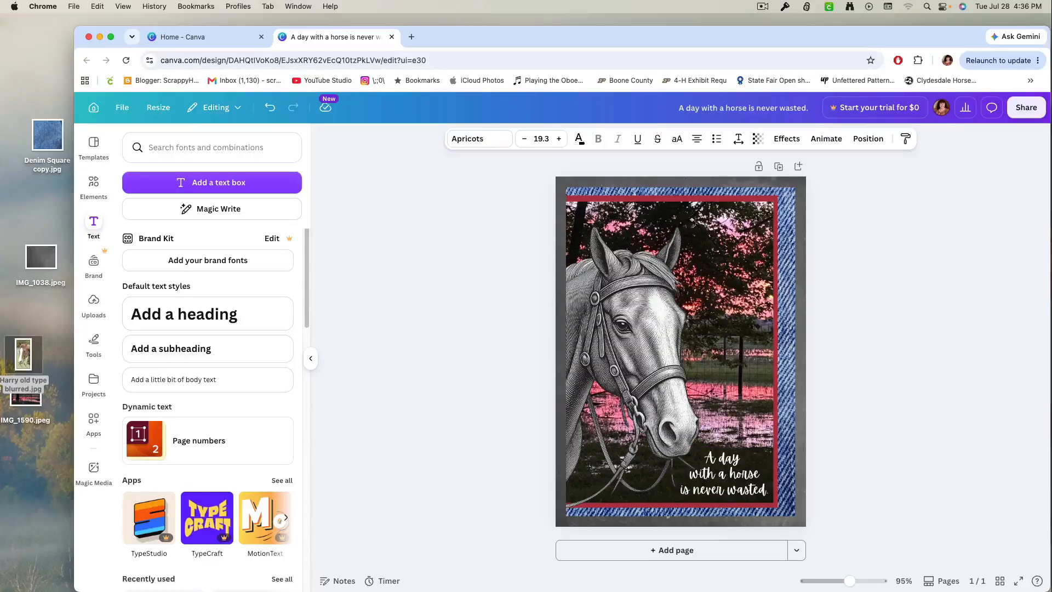
{"action": "key", "text": "Down"}
{"action": "key", "text": "Down"}
{"action": "key", "text": "Down"}
{"action": "key", "text": "Down"}
{"action": "key", "text": "Down"}
{"action": "key", "text": "Down"}
{"action": "key", "text": "Down"}
{"action": "key", "text": "Down"}
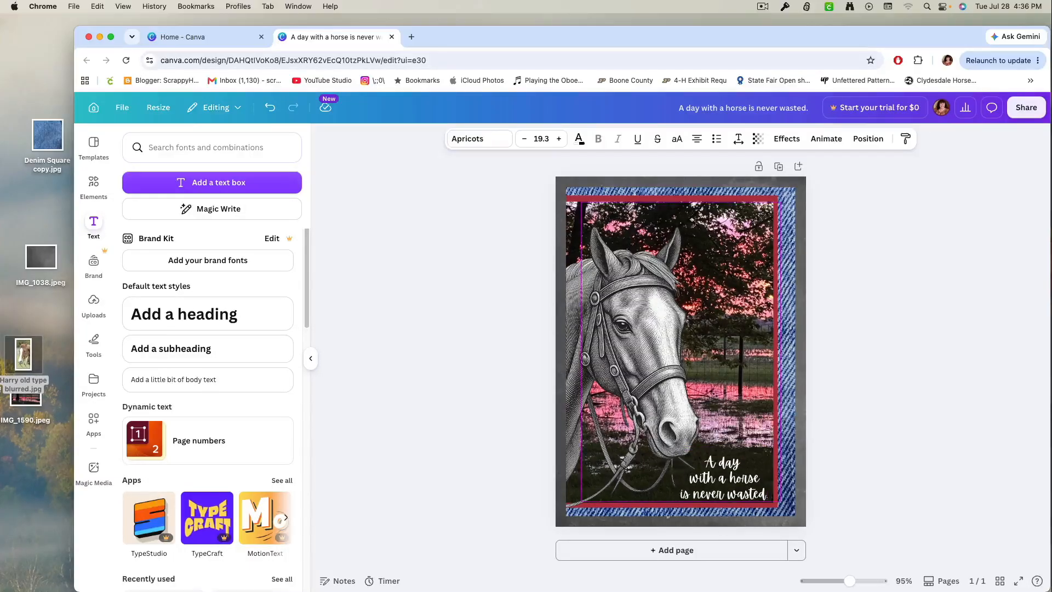
{"action": "key", "text": "Up"}
{"action": "key", "text": "Up"}
{"action": "key", "text": "Up"}
{"action": "key", "text": "Up"}
{"action": "key", "text": "Up"}
{"action": "key", "text": "Up"}
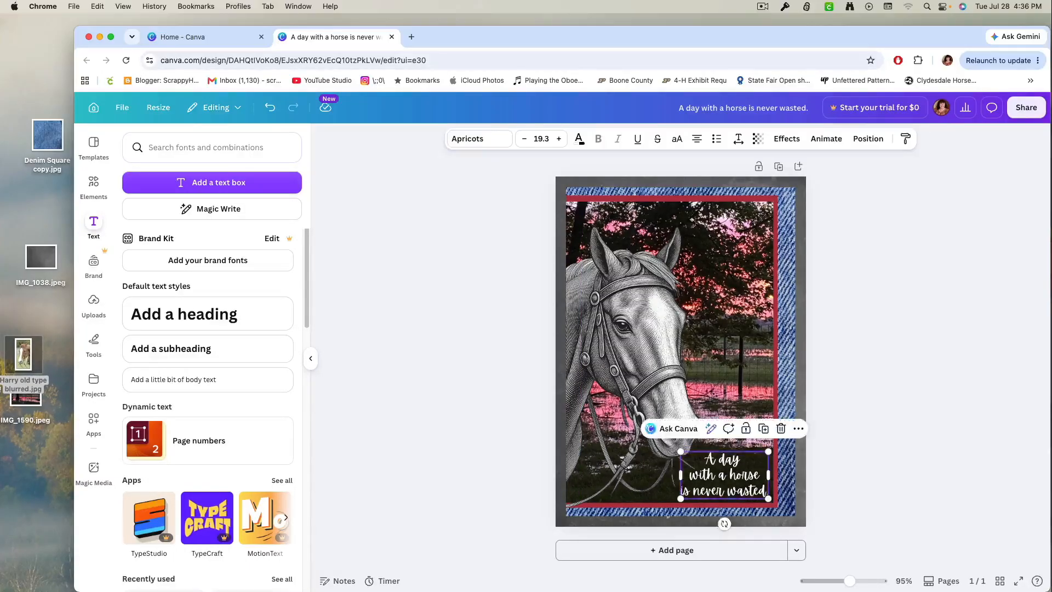
{"action": "left_click", "coordinate": [884, 378]}
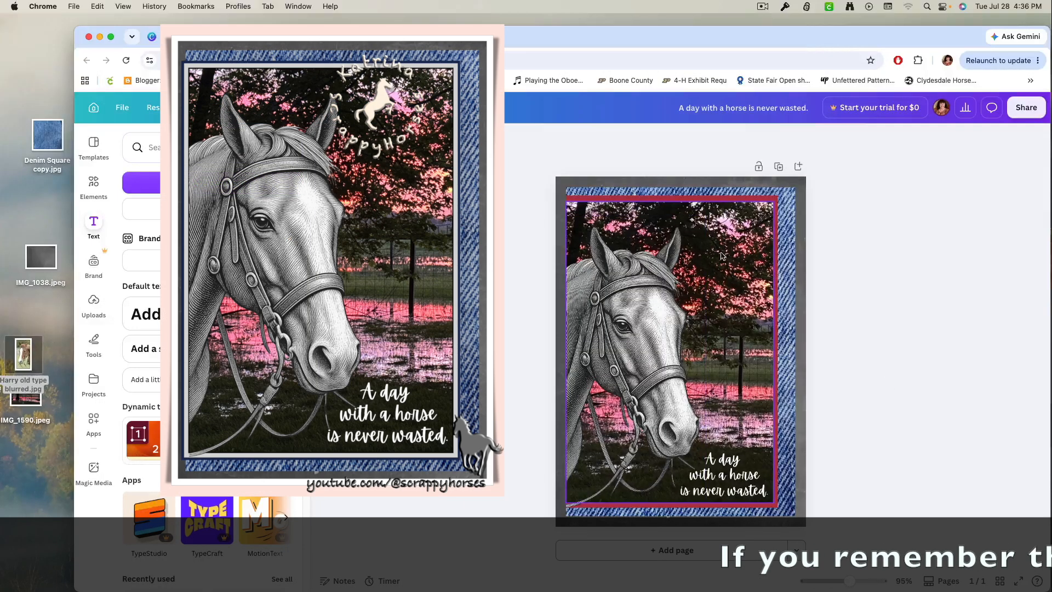
Slim the red rectangle behind the sunset photo so only a thin border shows along its top, right and bottom edges.
{"action": "left_click", "coordinate": [736, 233]}
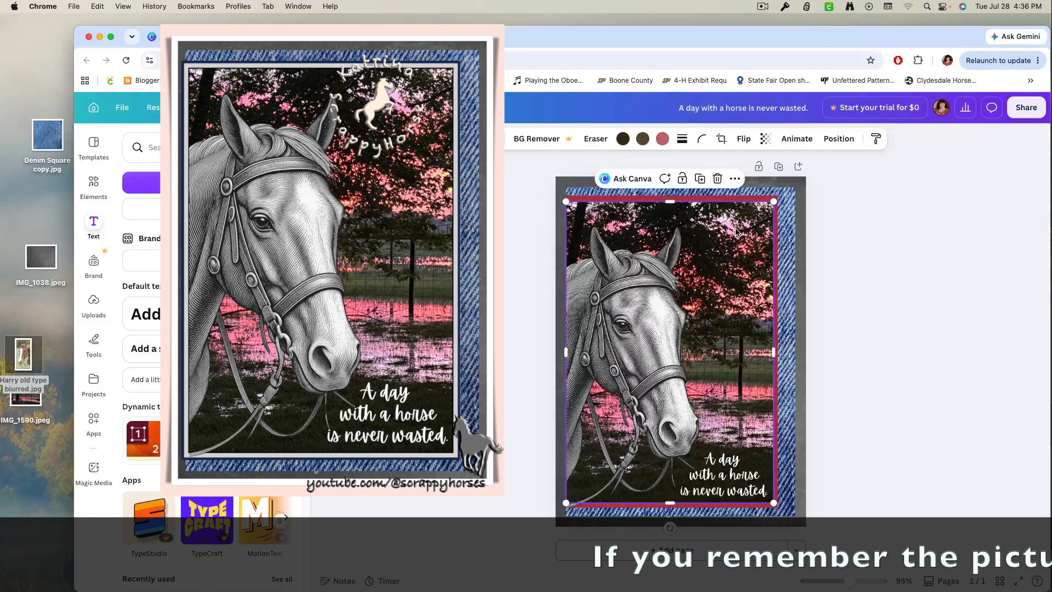
{"action": "left_click", "coordinate": [708, 193]}
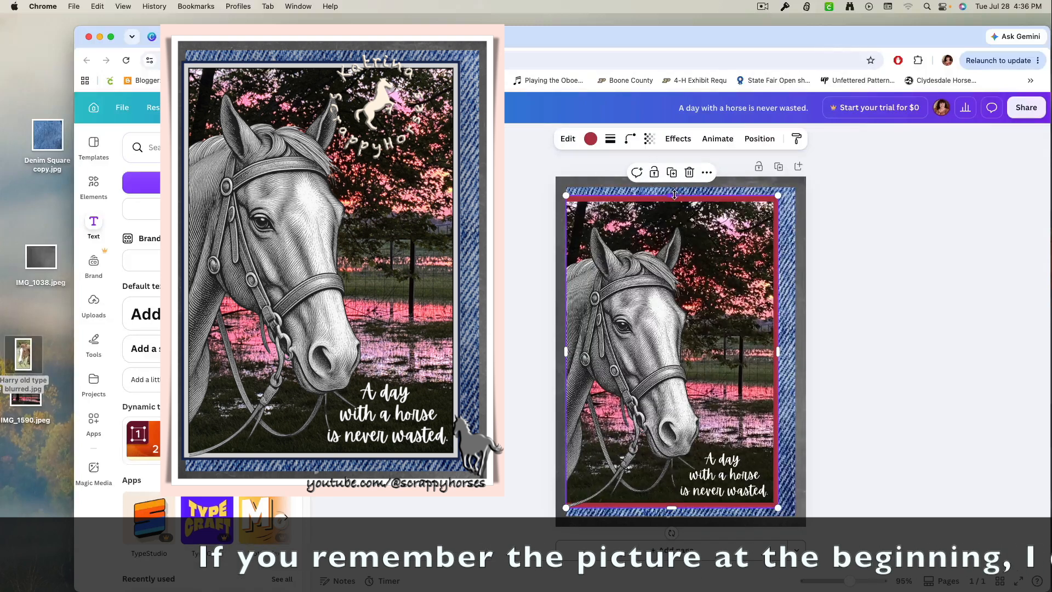
{"action": "left_click_drag", "start_coordinate": [674, 194], "coordinate": [682, 204]}
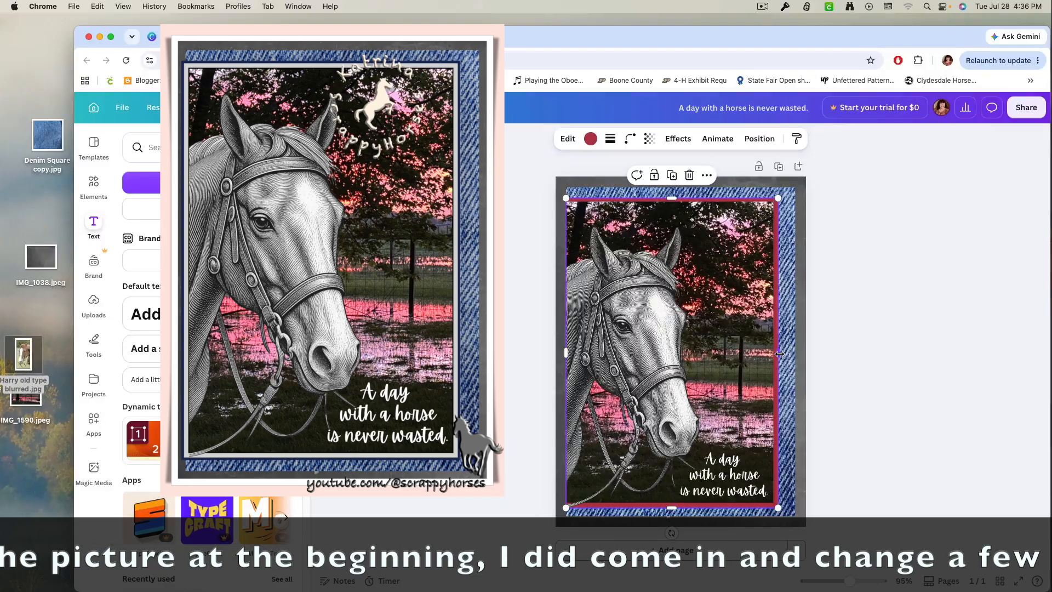
{"action": "left_click_drag", "start_coordinate": [781, 354], "coordinate": [778, 353]}
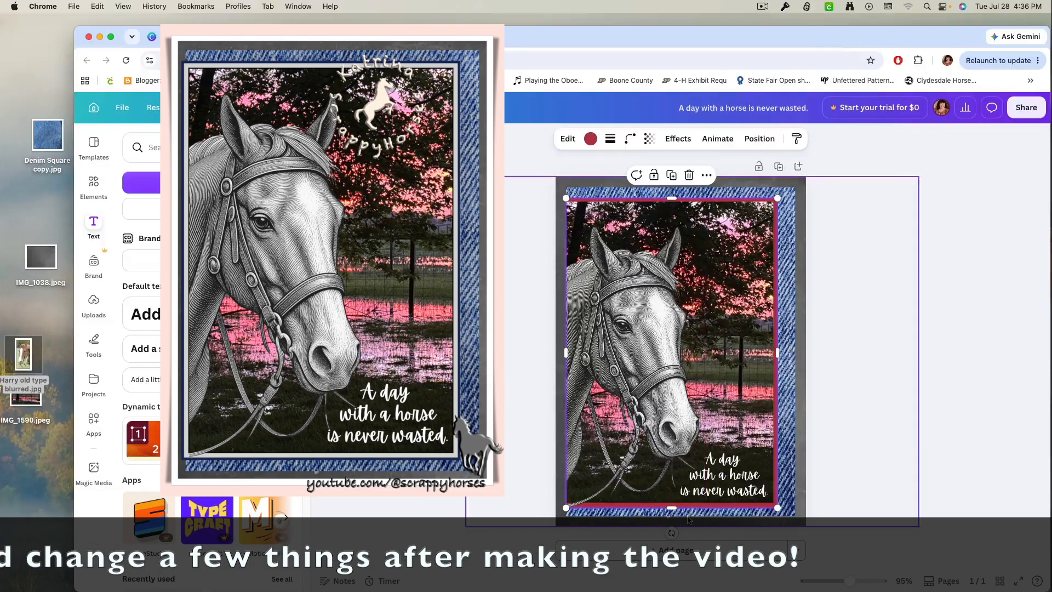
{"action": "left_click_drag", "start_coordinate": [672, 505], "coordinate": [672, 507]}
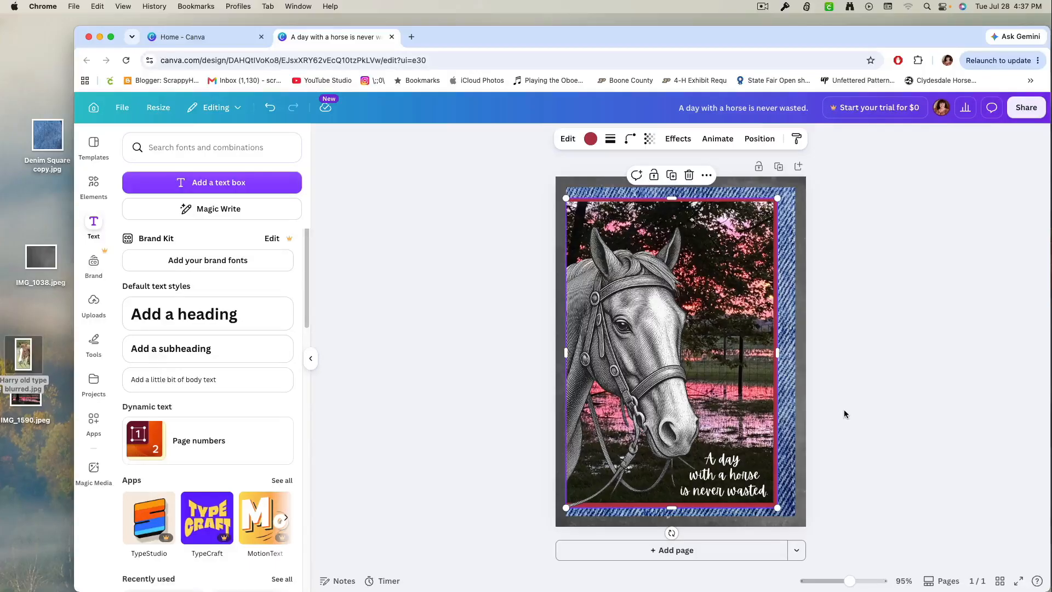
{"action": "left_click", "coordinate": [849, 351]}
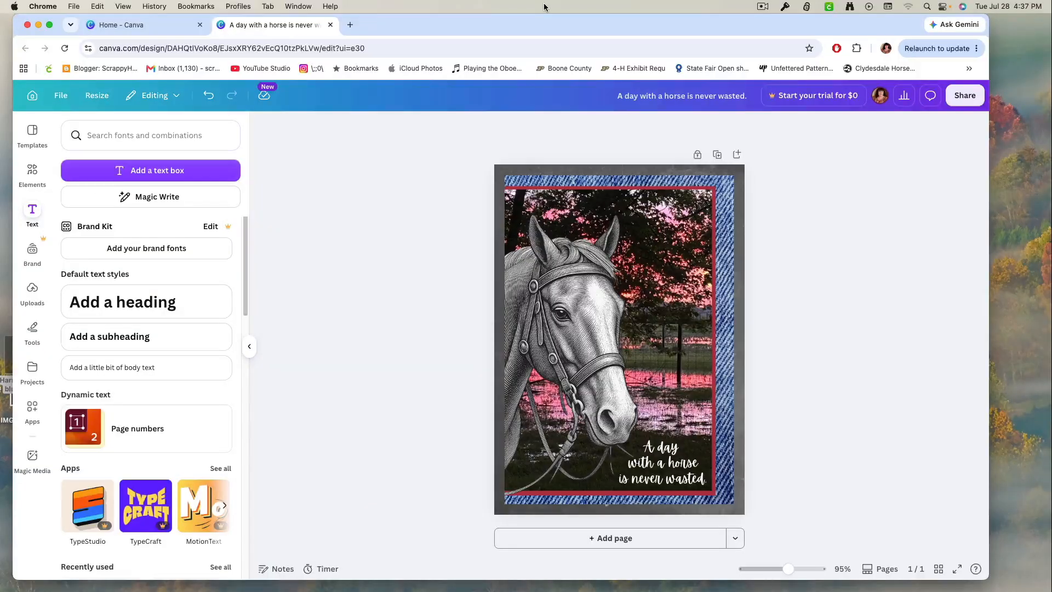
Download the finished card as a high-quality PNG at size 1.
{"action": "left_click", "coordinate": [953, 96]}
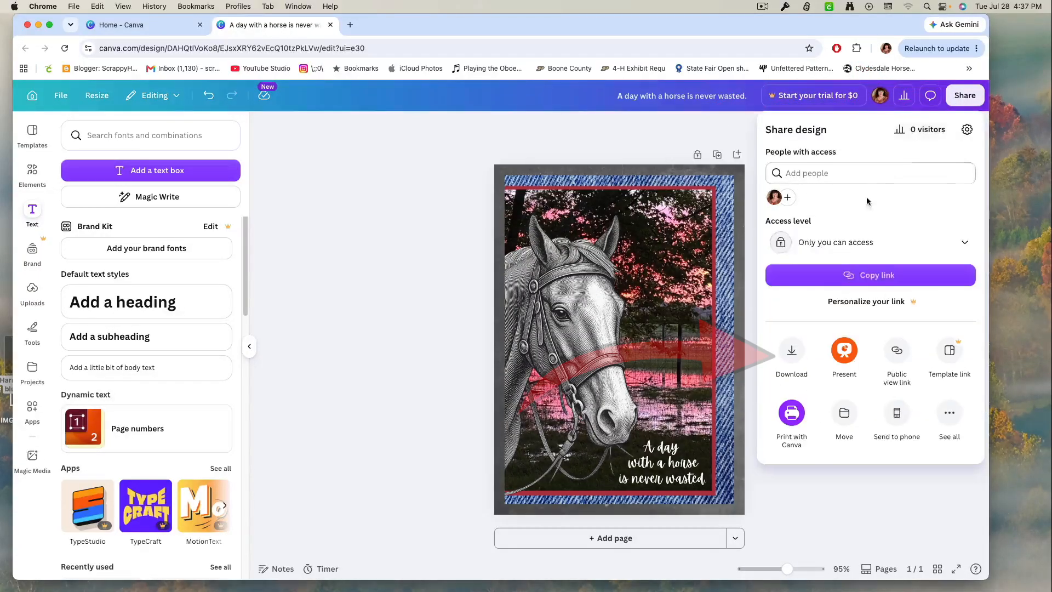
{"action": "left_click", "coordinate": [791, 355]}
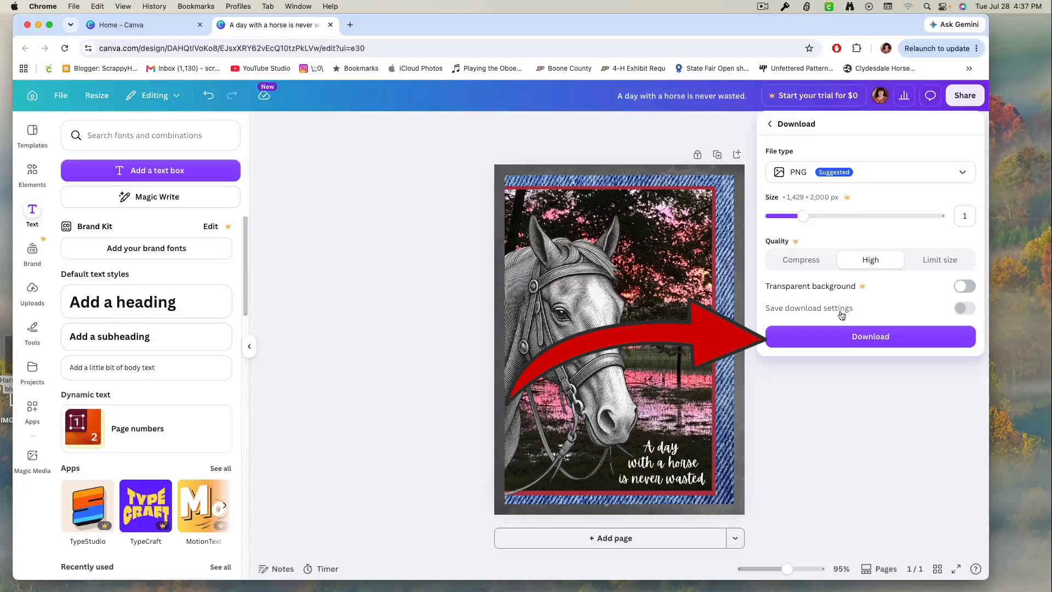
{"action": "left_click", "coordinate": [851, 336]}
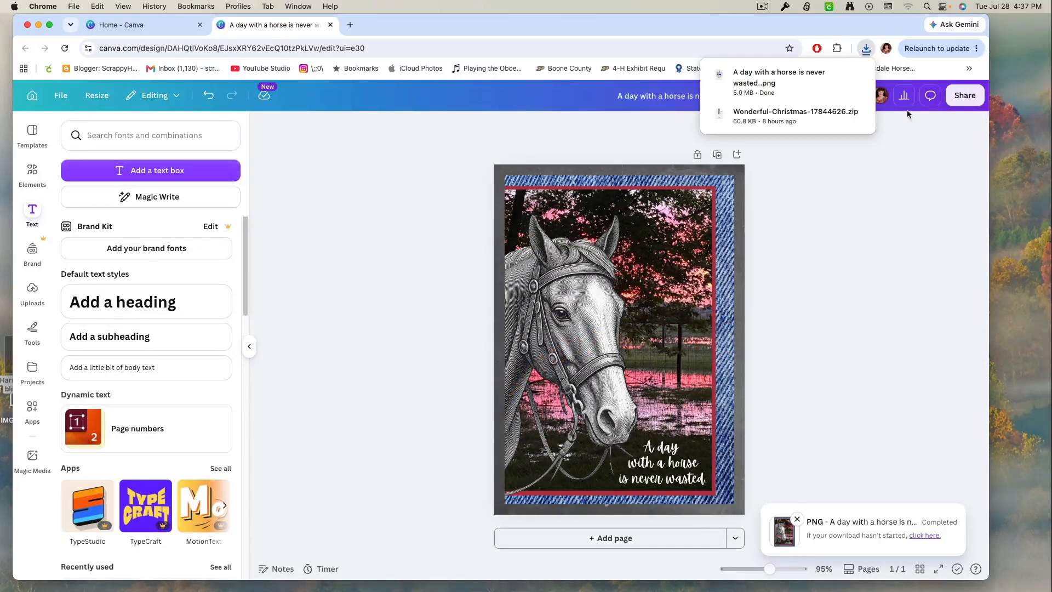
Place the downloaded card PNG on the desktop and open it in the PhotoScape X editor in place of the brown horse photo.
{"action": "left_click", "coordinate": [867, 52]}
{"action": "left_click", "coordinate": [867, 51]}
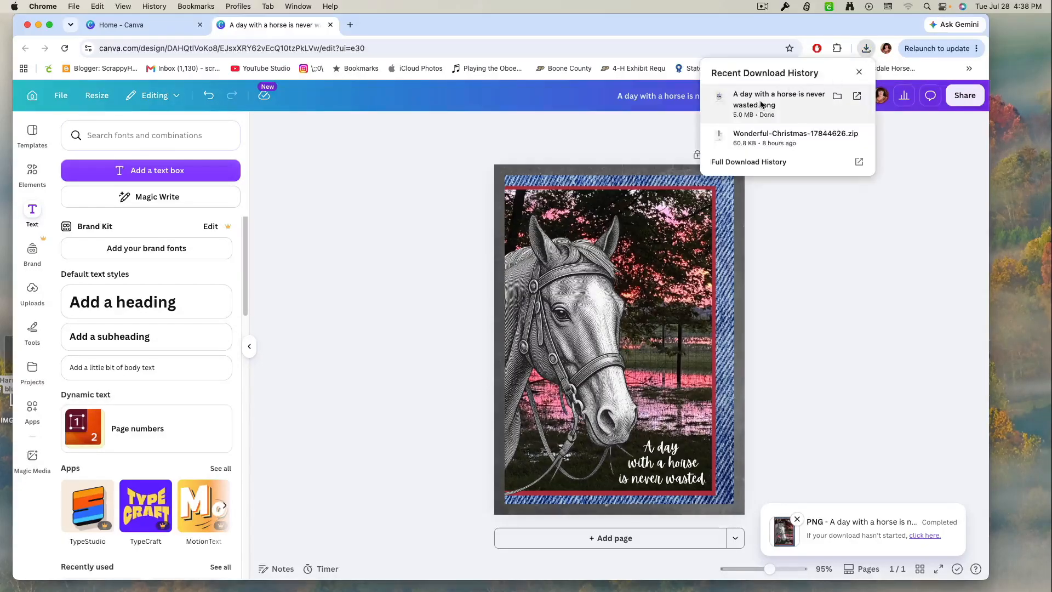
{"action": "left_click_drag", "start_coordinate": [963, 224], "coordinate": [1016, 268]}
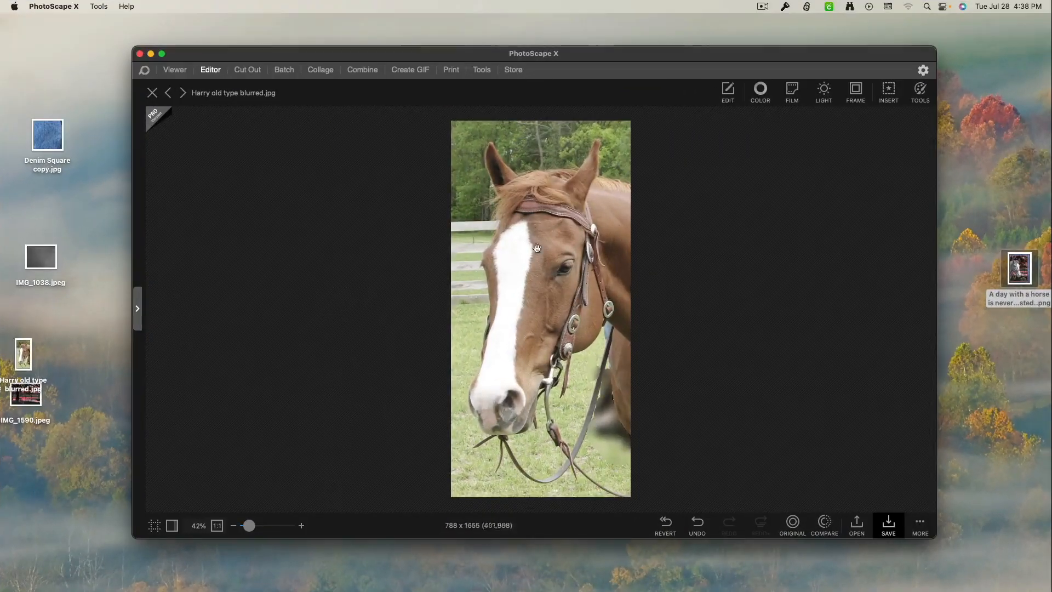
{"action": "left_click", "coordinate": [152, 93]}
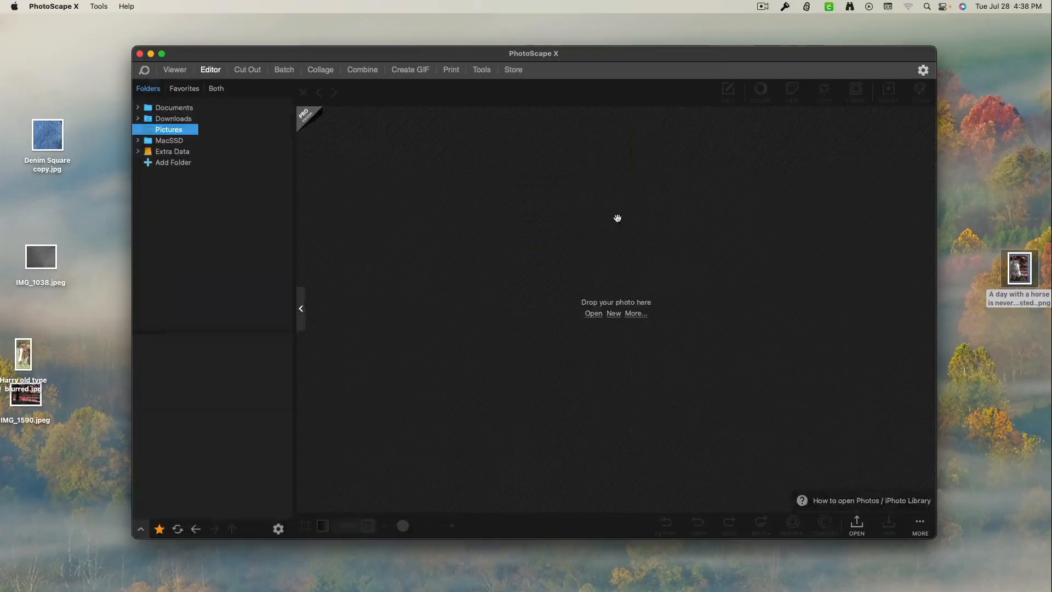
{"action": "left_click_drag", "start_coordinate": [1023, 268], "coordinate": [584, 300]}
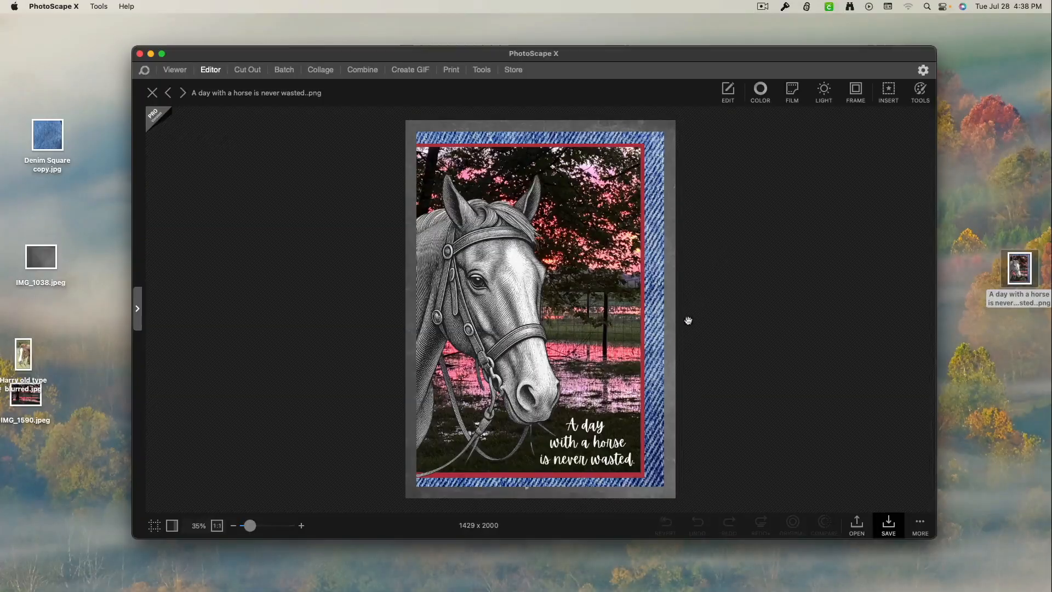
Compare several frames around the card and choose the white photo frame with curved shadows along both long sides.
{"action": "left_click", "coordinate": [854, 99]}
{"action": "left_click", "coordinate": [809, 370]}
{"action": "scroll", "coordinate": [831, 354], "scroll_direction": "down", "scroll_amount": 5}
{"action": "scroll", "coordinate": [831, 354], "scroll_direction": "down", "scroll_amount": 10}
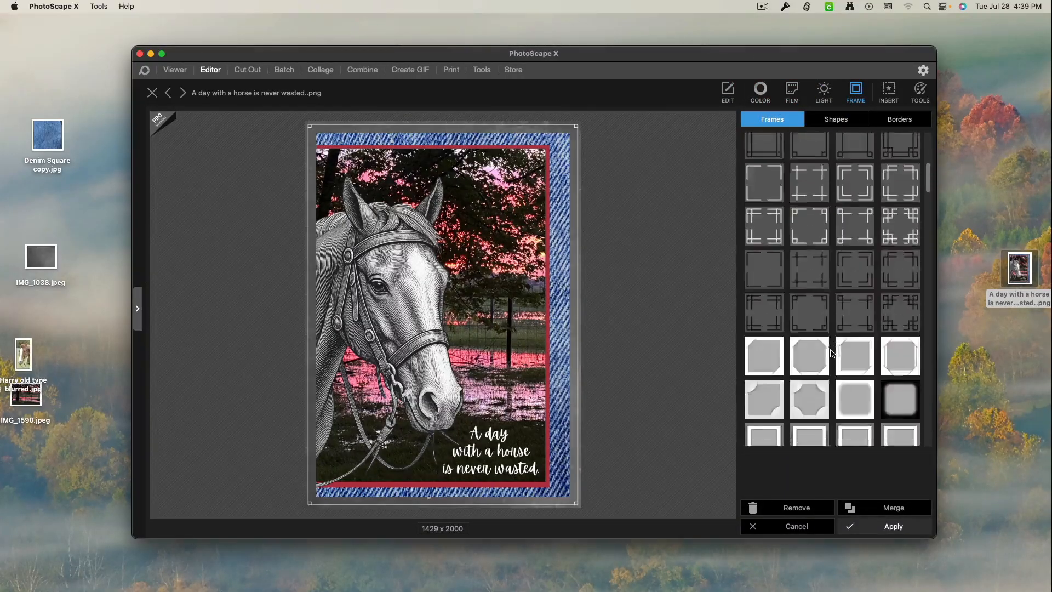
{"action": "scroll", "coordinate": [831, 353], "scroll_direction": "down", "scroll_amount": 2}
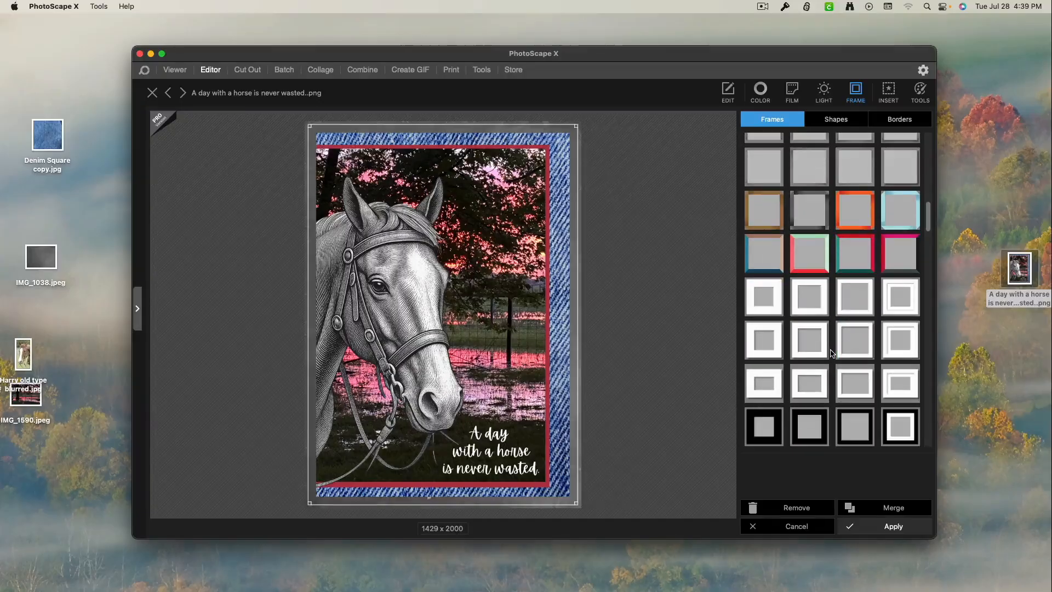
{"action": "left_click", "coordinate": [830, 351]}
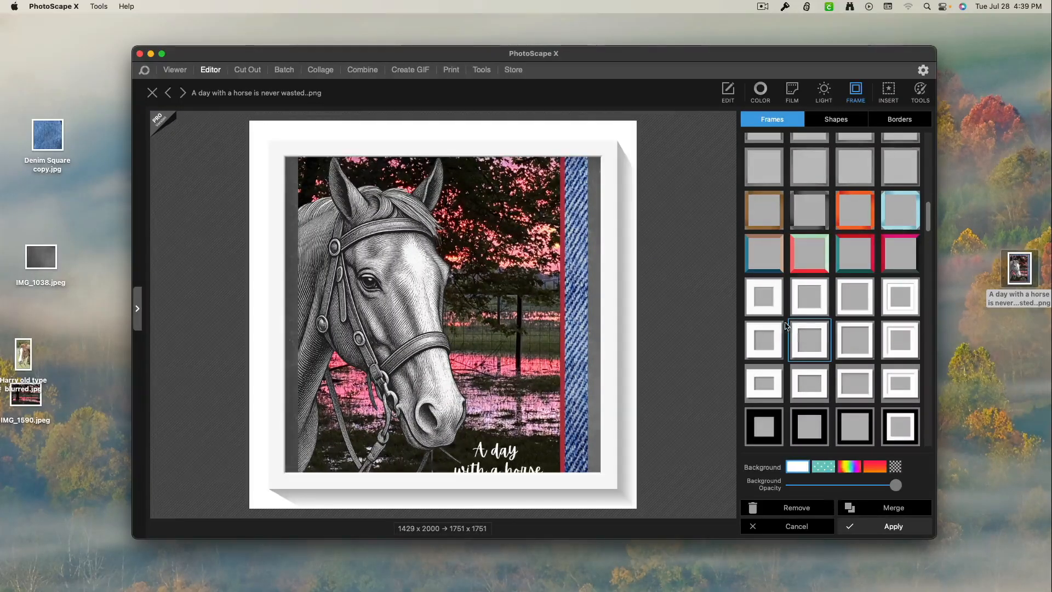
{"action": "left_click", "coordinate": [765, 303]}
{"action": "left_click", "coordinate": [764, 269]}
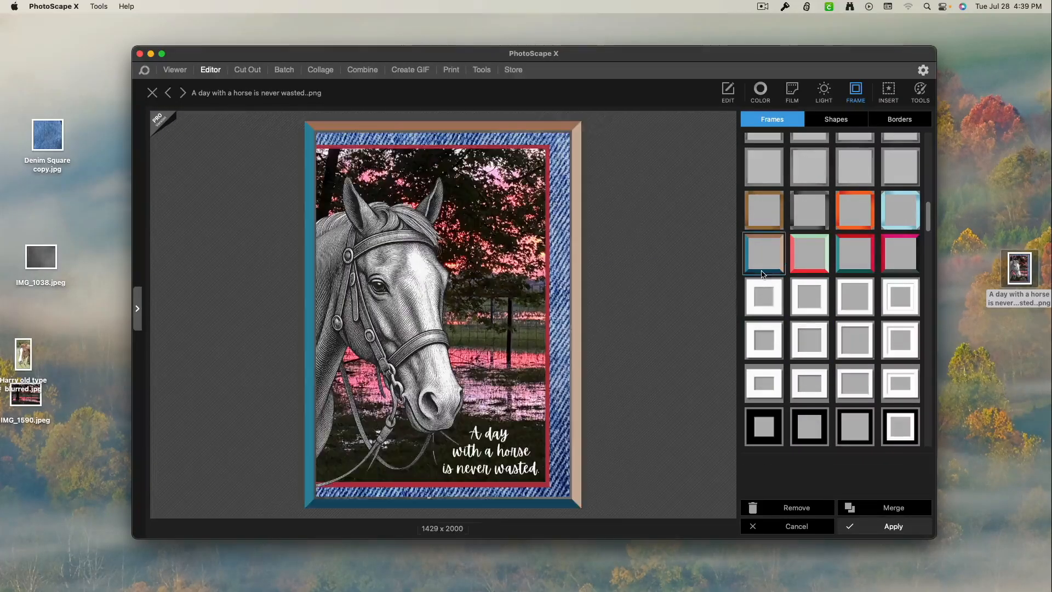
{"action": "scroll", "coordinate": [761, 239], "scroll_direction": "up", "scroll_amount": 4}
{"action": "left_click", "coordinate": [762, 240]}
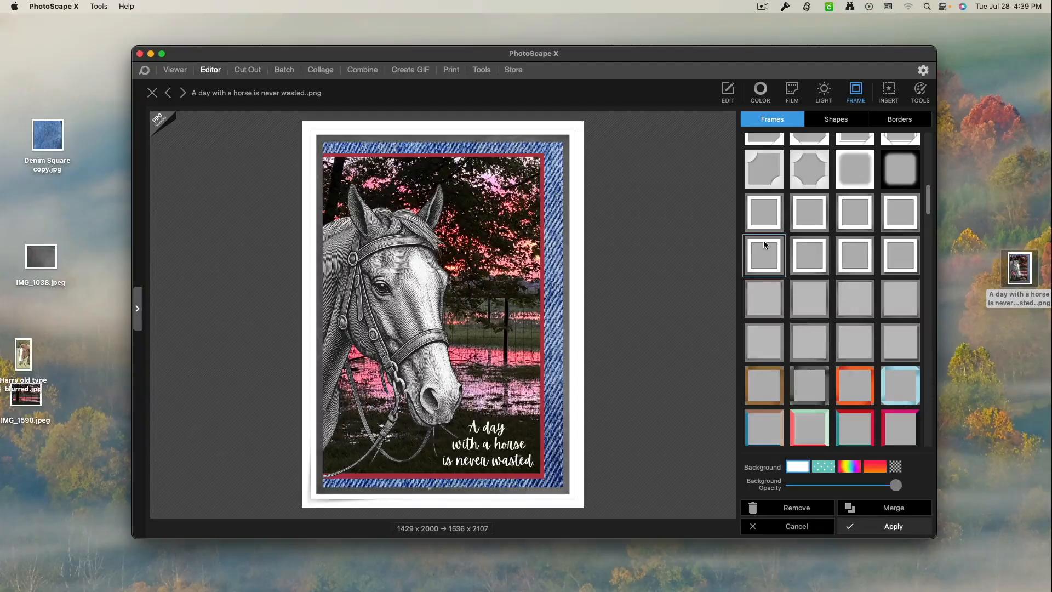
{"action": "left_click", "coordinate": [809, 251]}
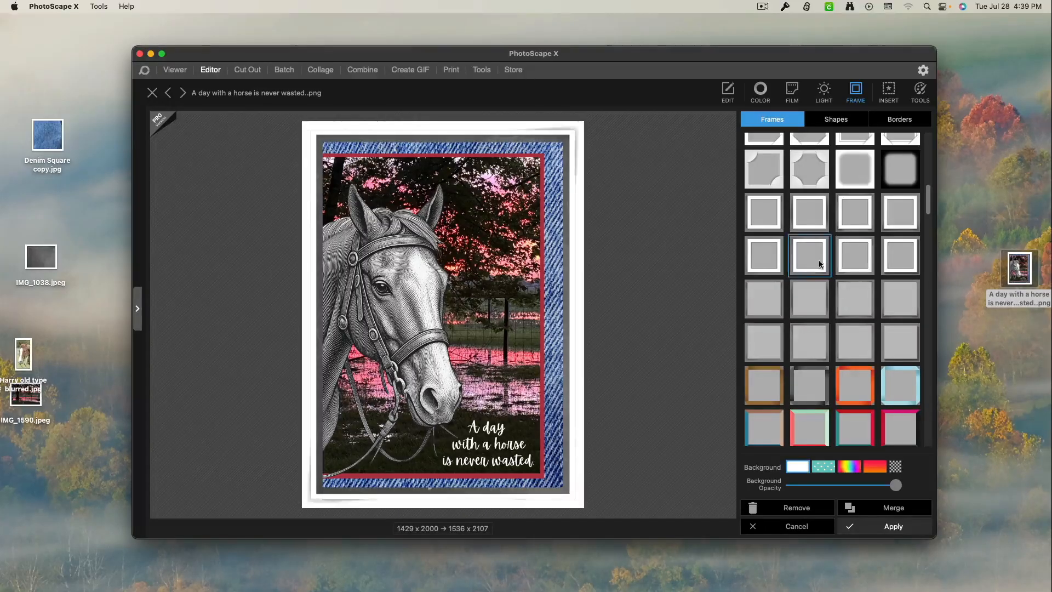
{"action": "left_click", "coordinate": [804, 233]}
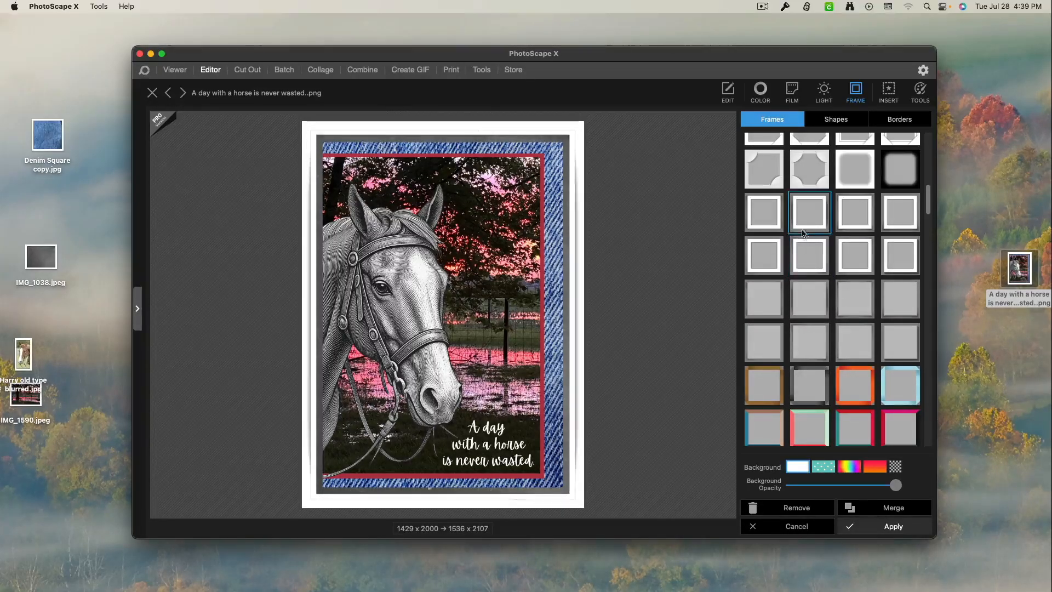
{"action": "left_click", "coordinate": [761, 214]}
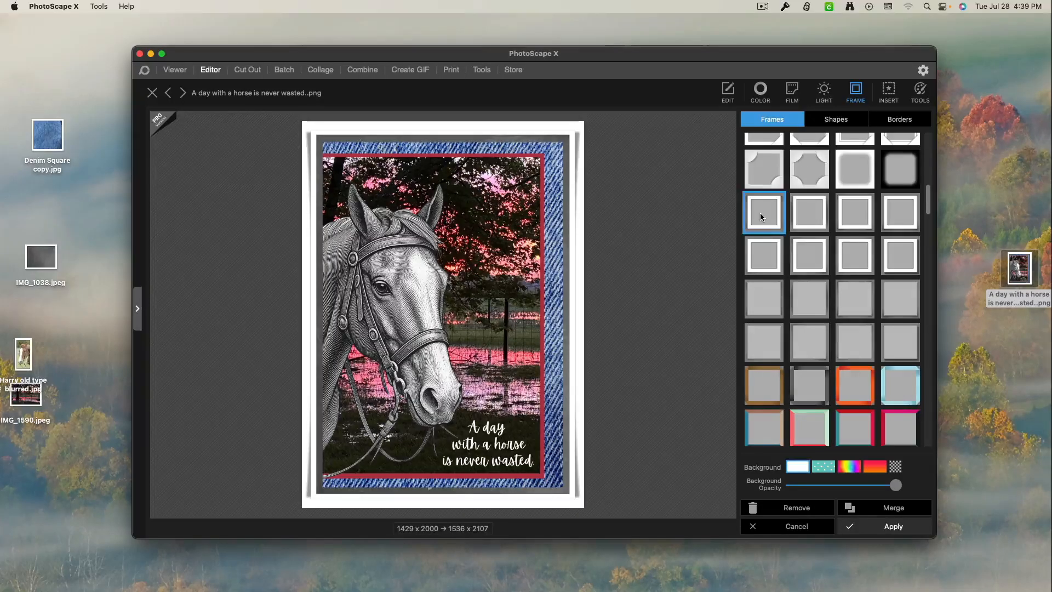
Try several pastel colours for the frame background, ending with the grey #ffaaaaaa.
{"action": "left_click", "coordinate": [797, 467]}
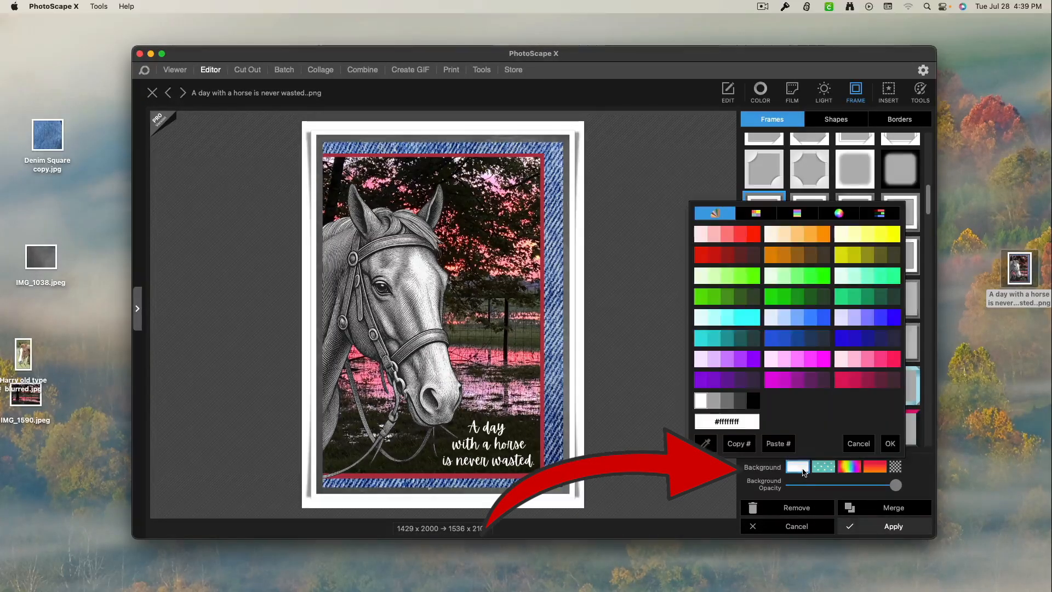
{"action": "left_click", "coordinate": [776, 380]}
{"action": "left_click", "coordinate": [771, 360]}
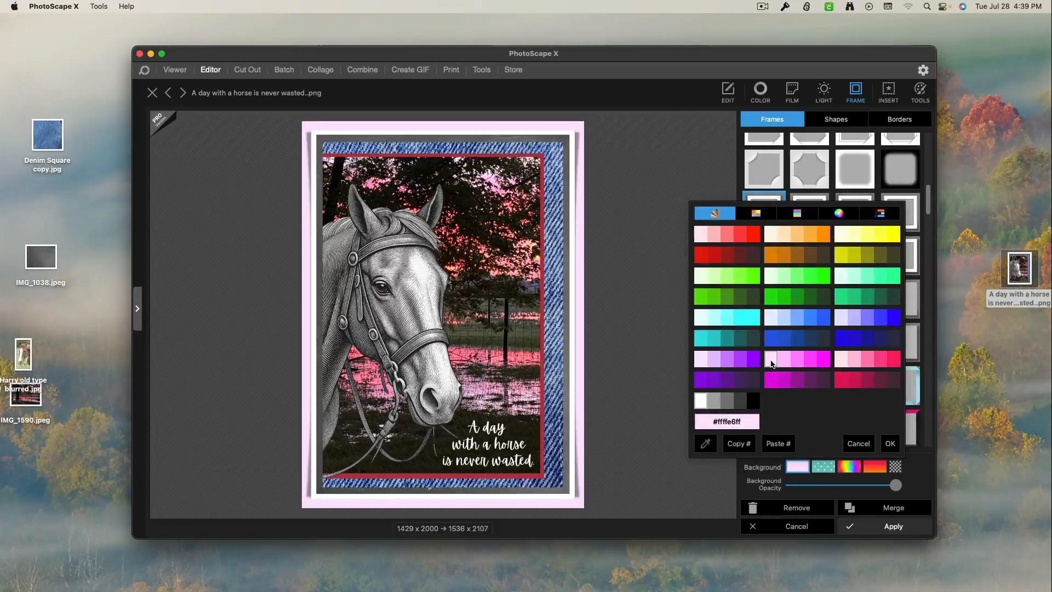
{"action": "left_click", "coordinate": [850, 359]}
{"action": "left_click", "coordinate": [843, 361]}
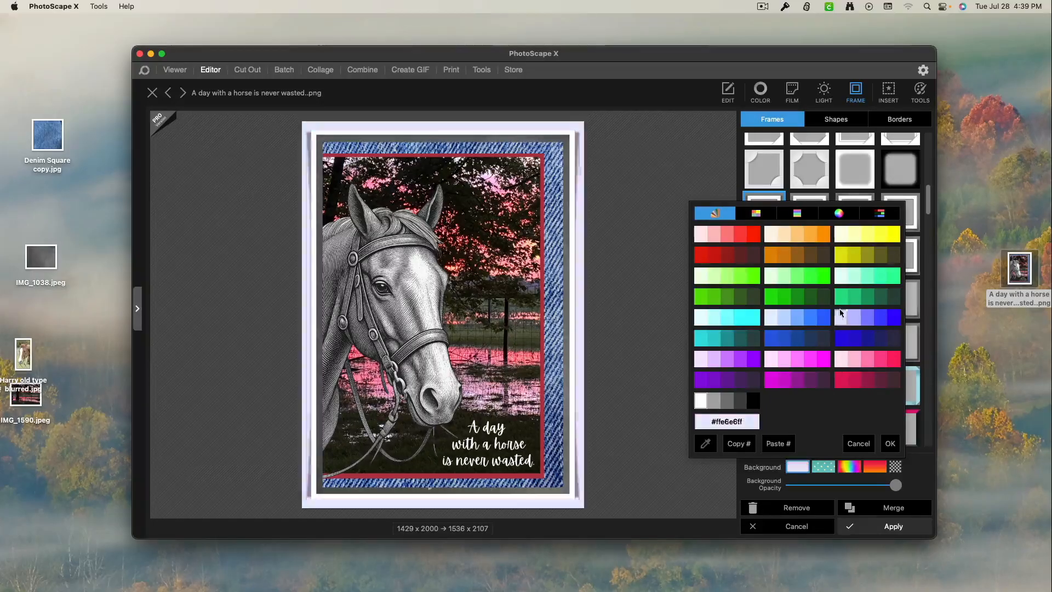
{"action": "left_click", "coordinate": [853, 236]}
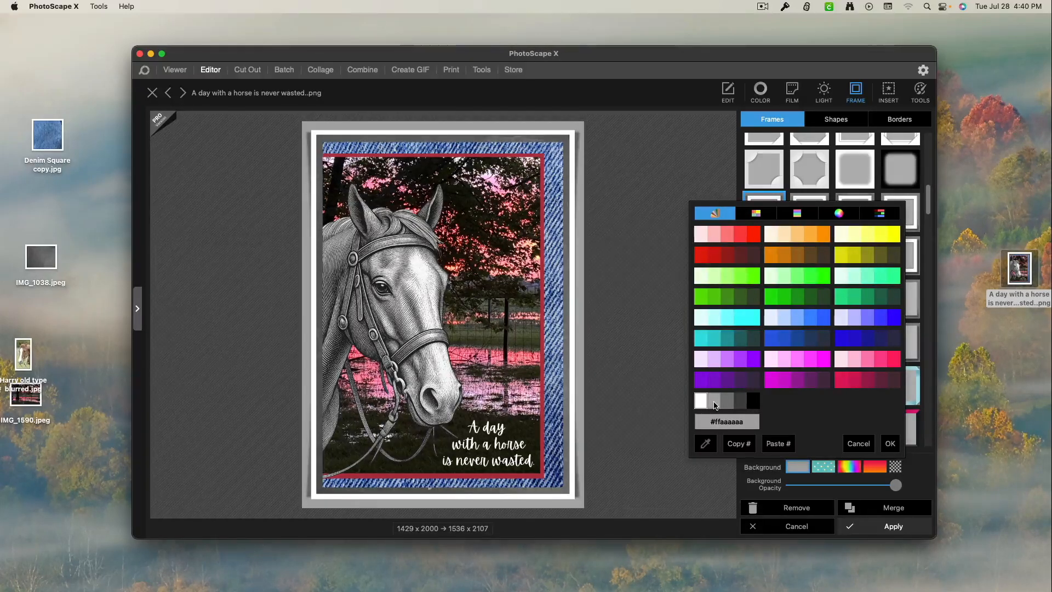
{"action": "left_click", "coordinate": [715, 404]}
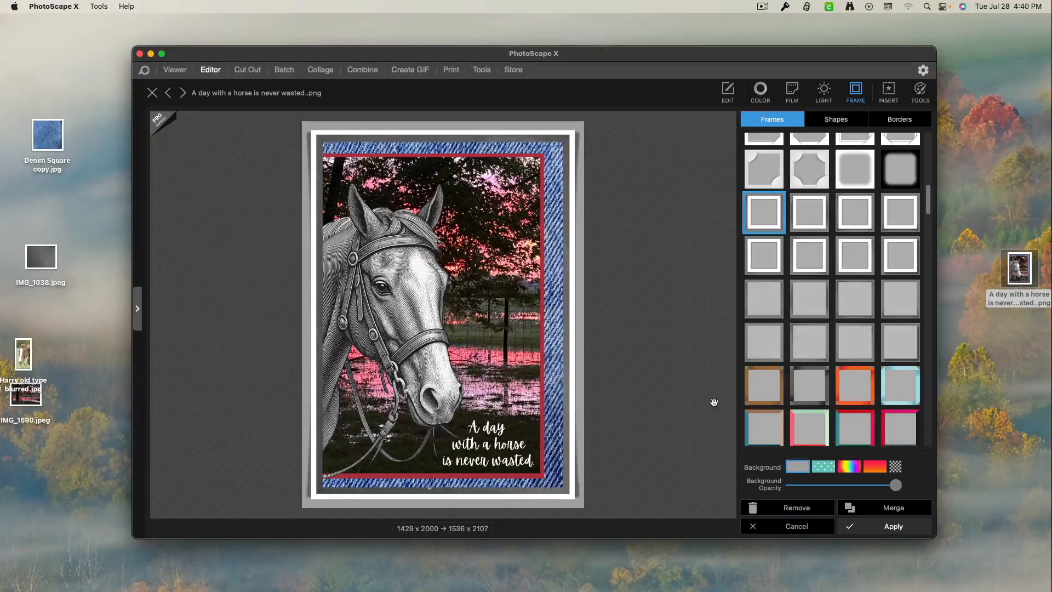
Set the frame background to the light grey #ffe6e6e6 using the colour wheel's brightness, and apply the frame to the card.
{"action": "left_click", "coordinate": [800, 468]}
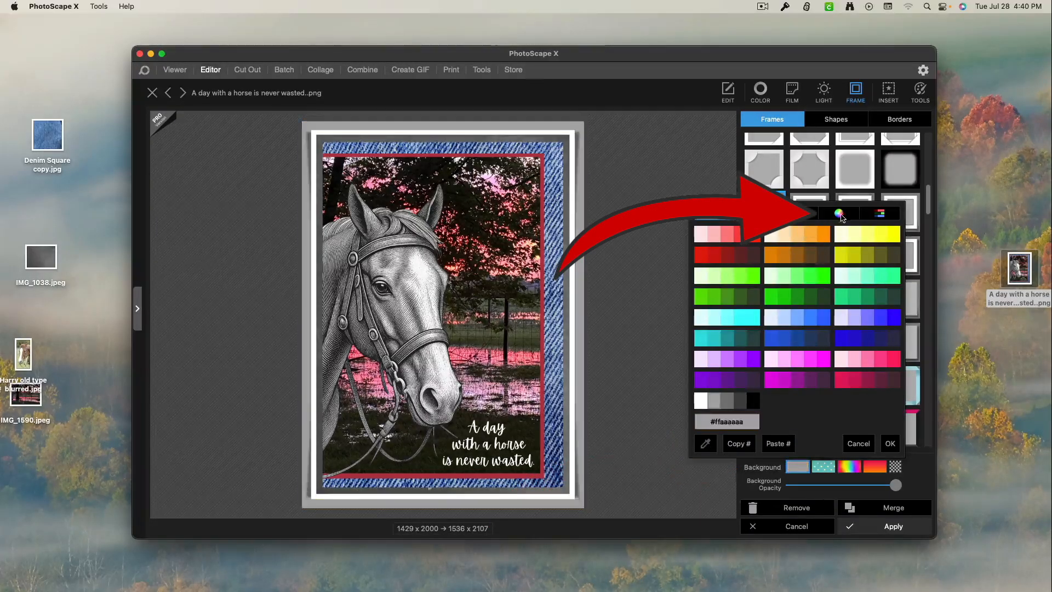
{"action": "left_click", "coordinate": [841, 214]}
{"action": "left_click_drag", "start_coordinate": [893, 287], "coordinate": [894, 252]}
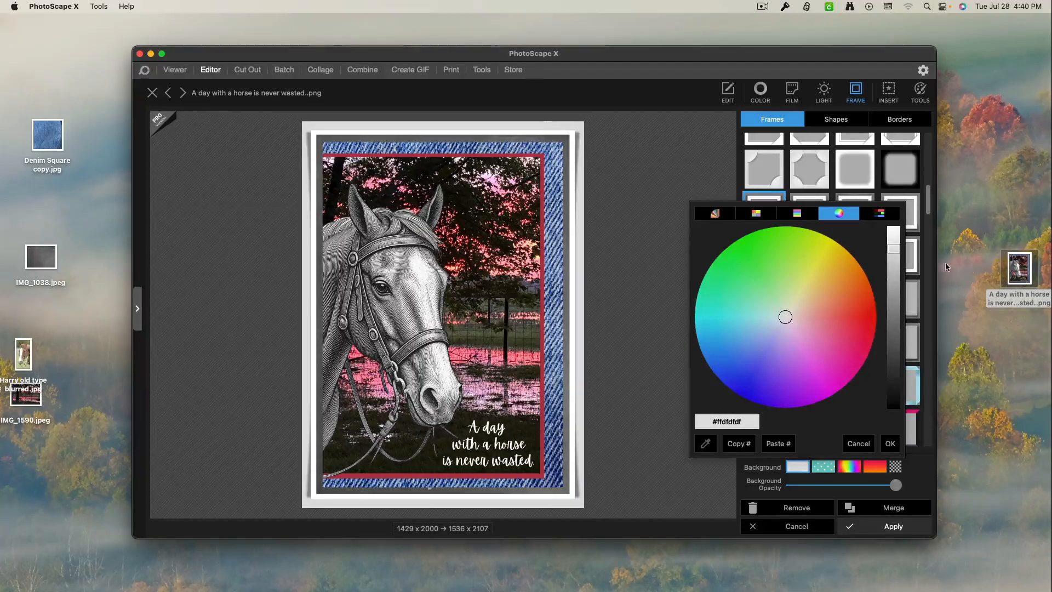
{"action": "left_click_drag", "start_coordinate": [894, 250], "coordinate": [891, 245]}
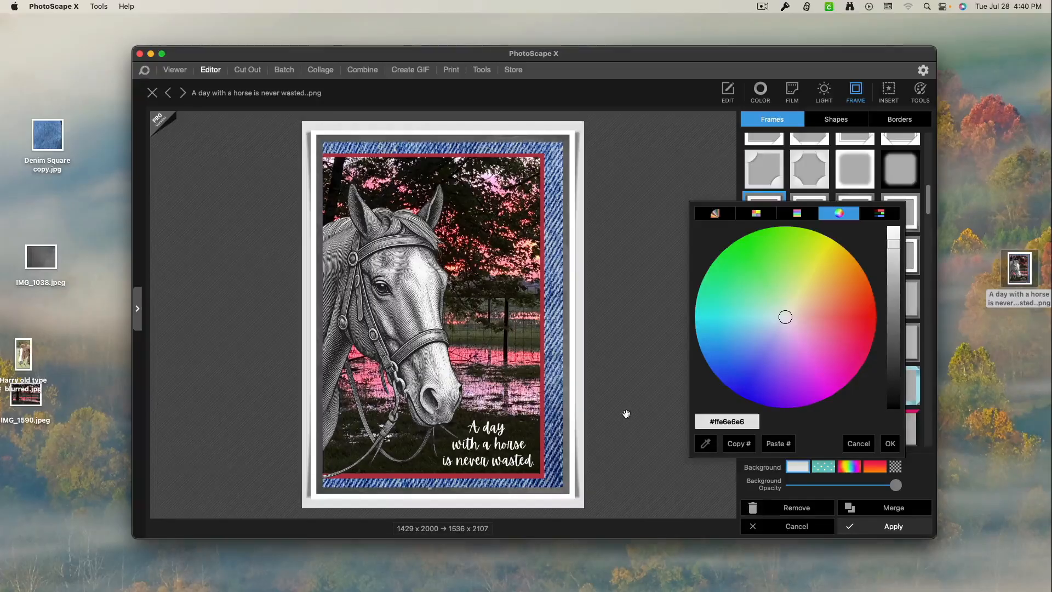
{"action": "left_click", "coordinate": [884, 535]}
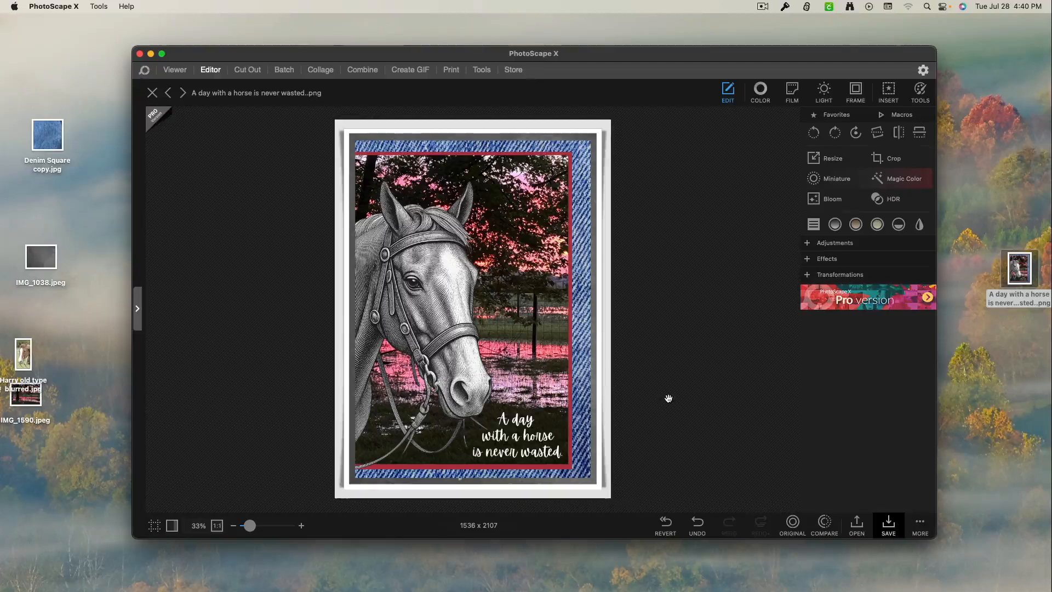
Save the framed card to the Desktop as a new PNG named "A day with a horse is never wasted. F".
{"action": "left_click", "coordinate": [888, 528]}
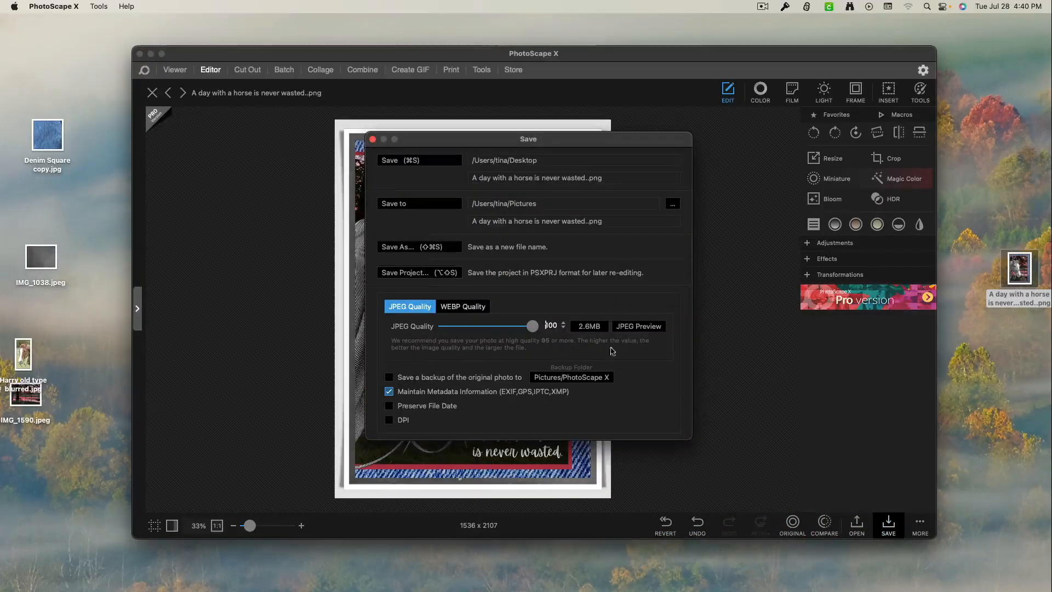
{"action": "left_click", "coordinate": [436, 248]}
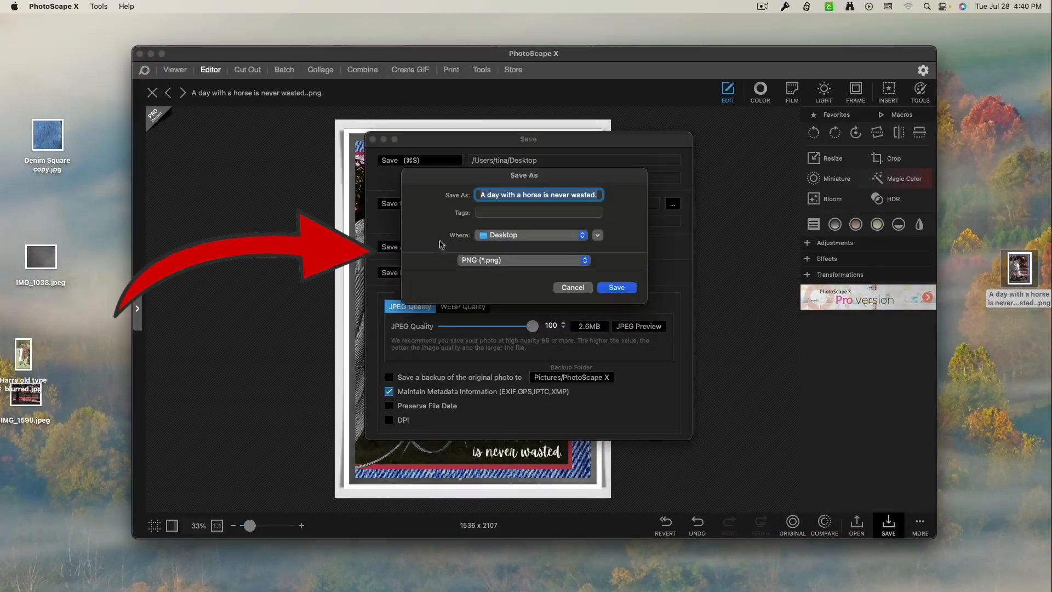
{"action": "left_click", "coordinate": [597, 196]}
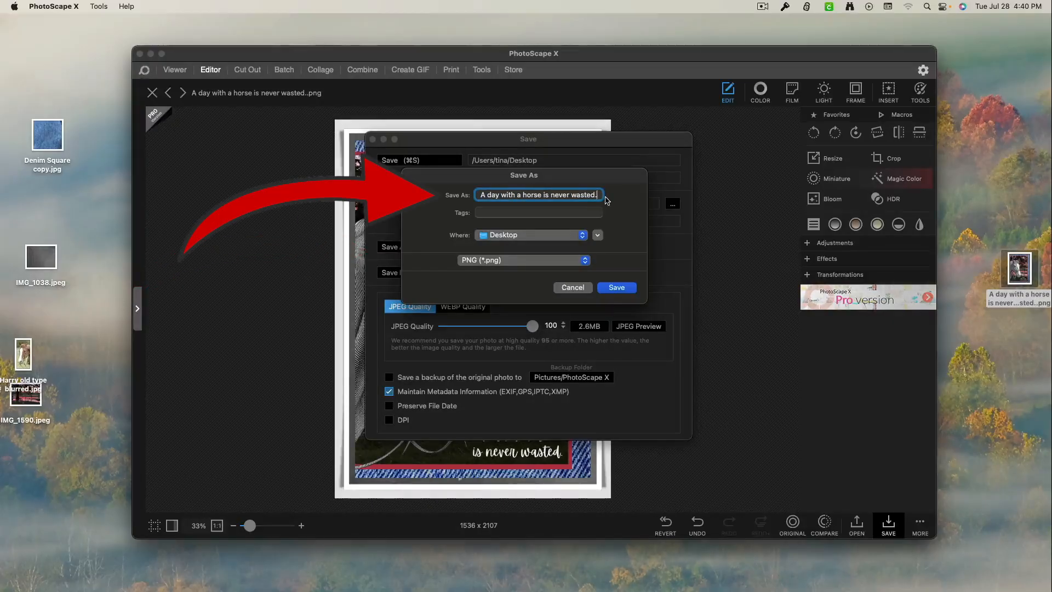
{"action": "type", "text": "F"}
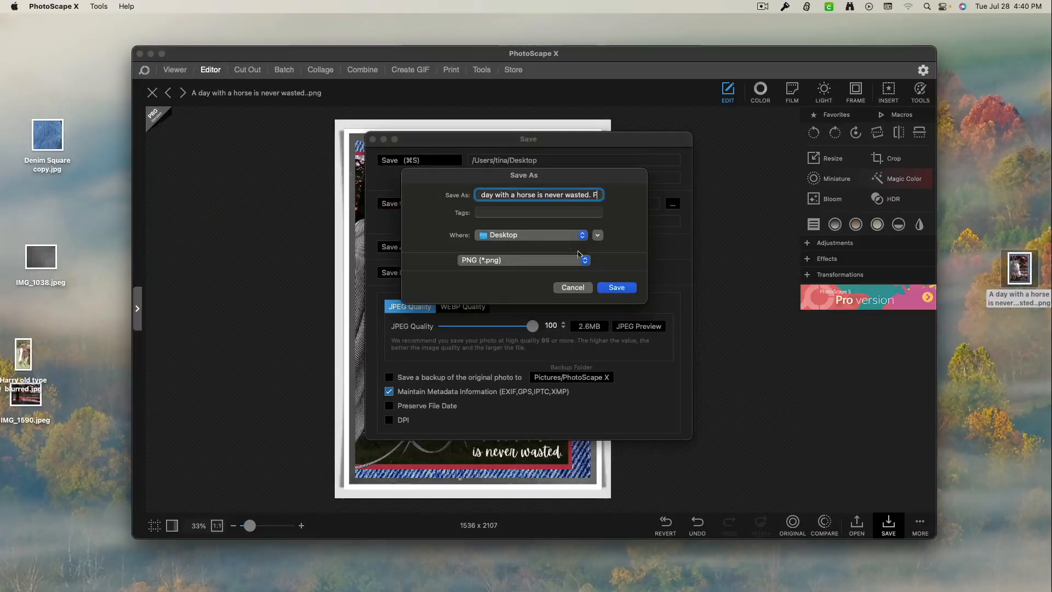
{"action": "left_click", "coordinate": [606, 287]}
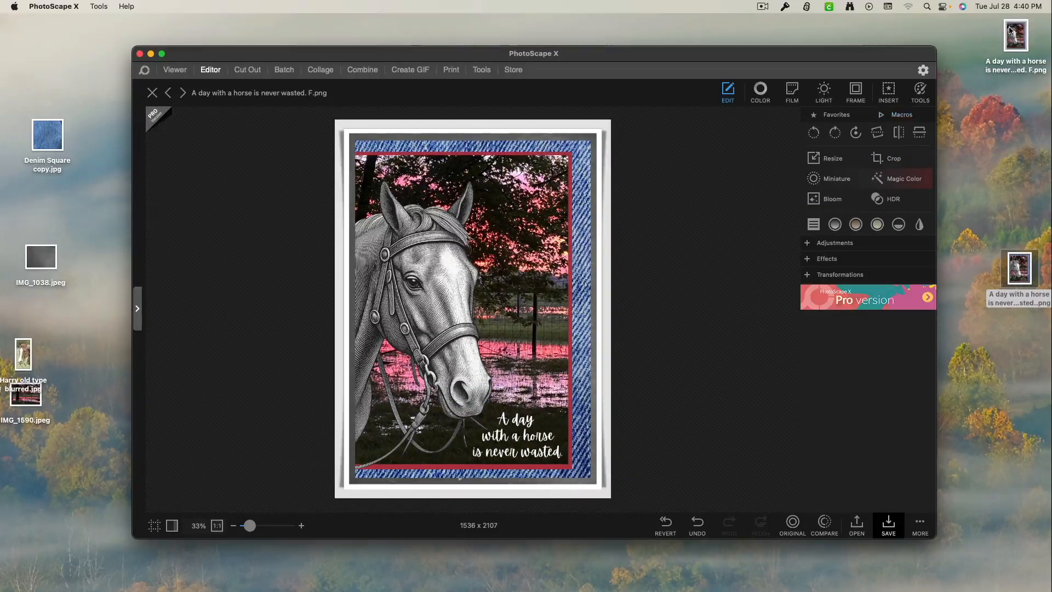
Compare the framed and unframed card PNGs side by side in Preview, close the unframed one and centre the framed one on screen.
{"action": "left_click", "coordinate": [1010, 37]}
{"action": "double_click", "coordinate": [1010, 37]}
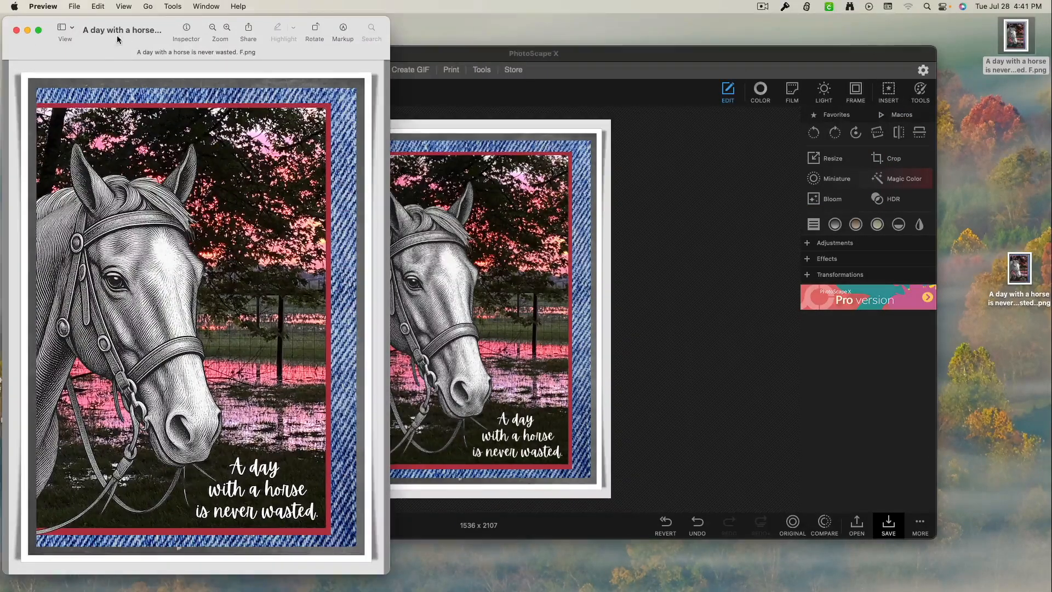
{"action": "left_click_drag", "start_coordinate": [123, 41], "coordinate": [271, 49]}
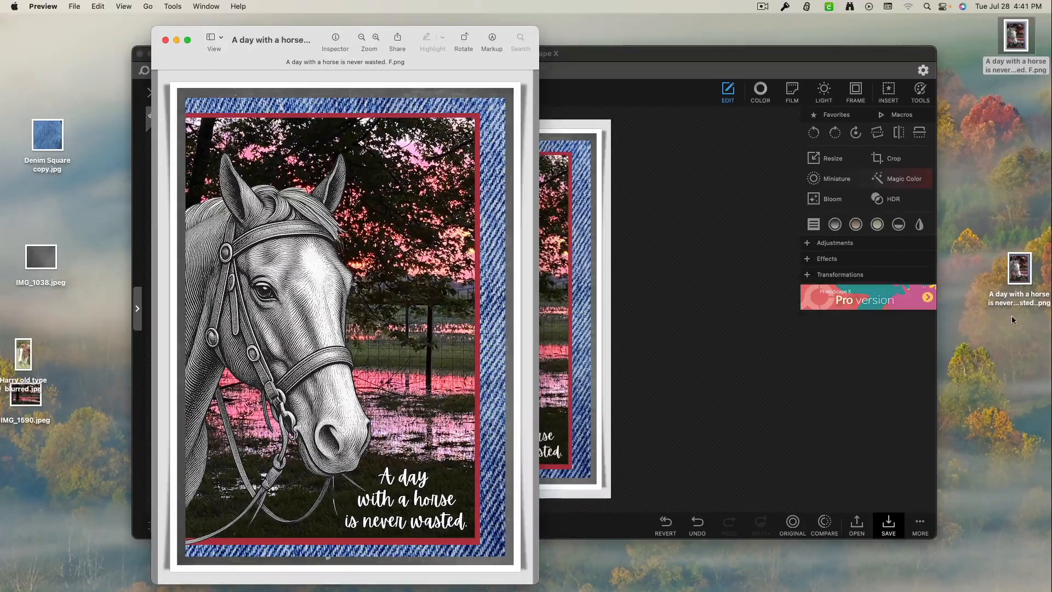
{"action": "double_click", "coordinate": [1019, 269]}
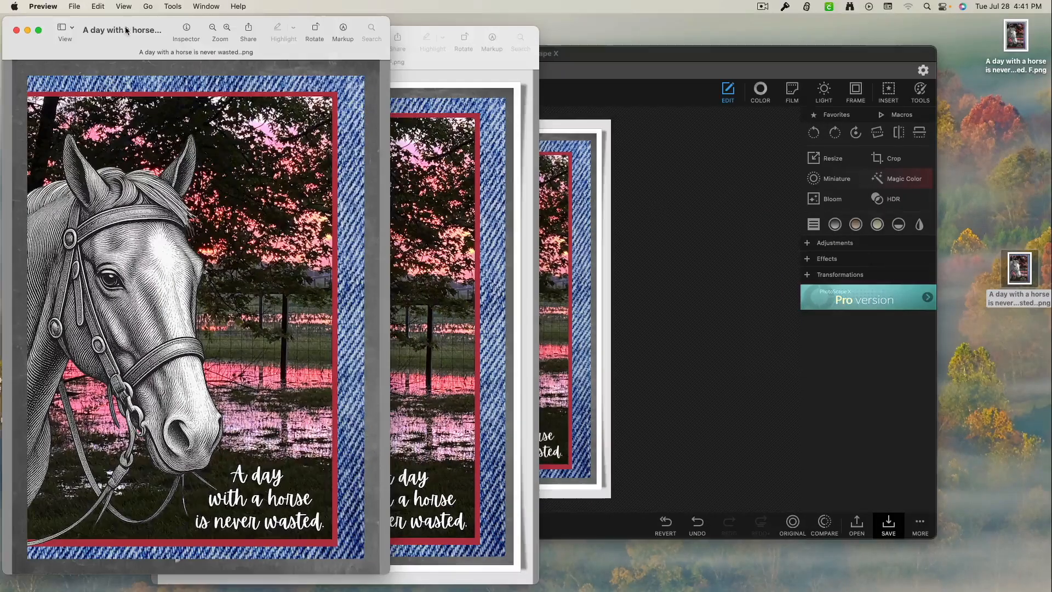
{"action": "left_click_drag", "start_coordinate": [124, 38], "coordinate": [688, 50]}
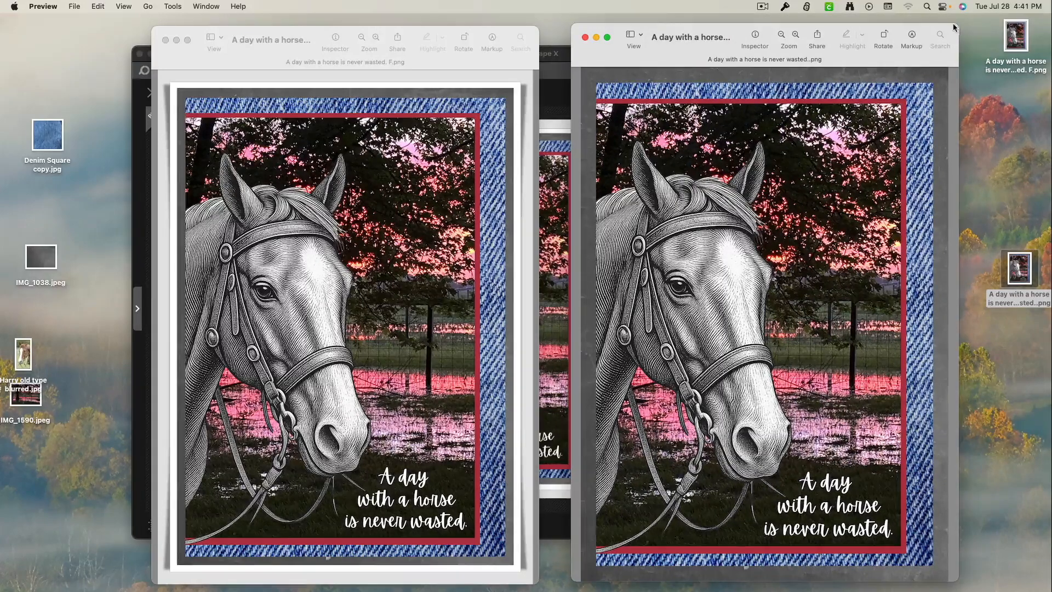
{"action": "left_click_drag", "start_coordinate": [956, 28], "coordinate": [949, 37]}
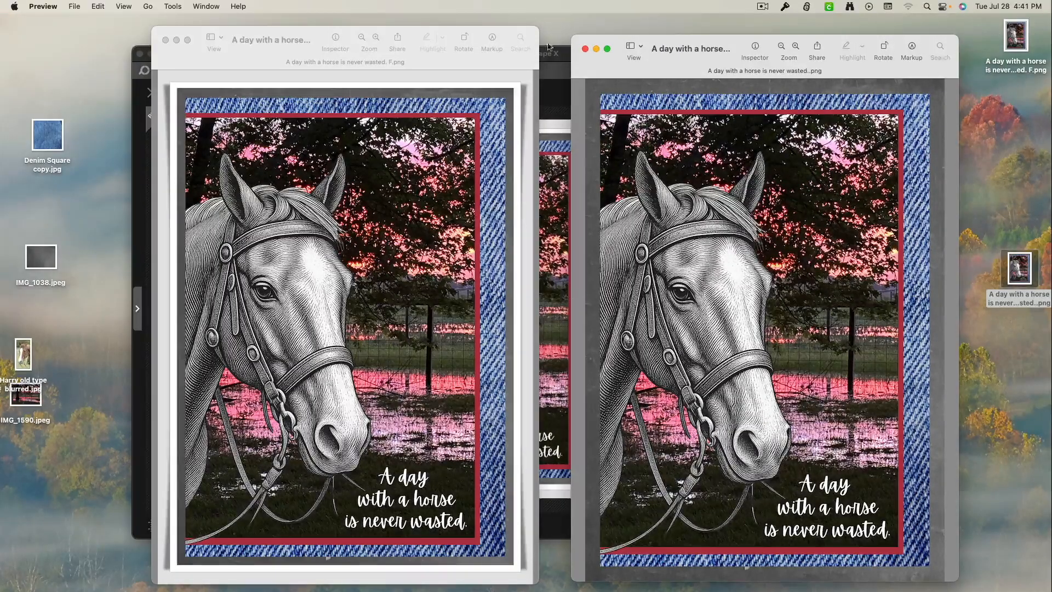
{"action": "left_click", "coordinate": [586, 50]}
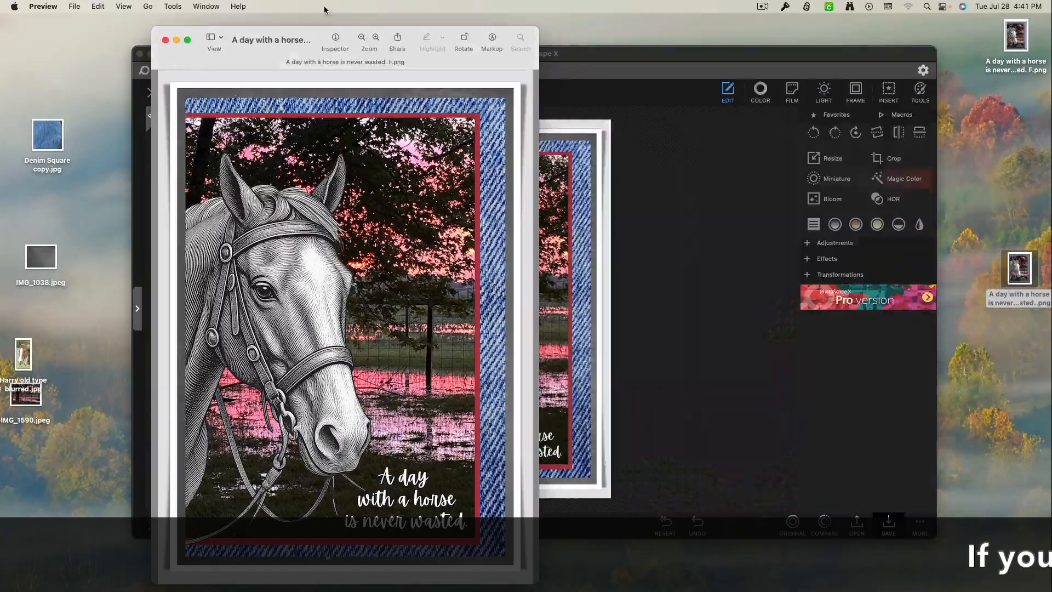
{"action": "left_click_drag", "start_coordinate": [304, 33], "coordinate": [445, 19]}
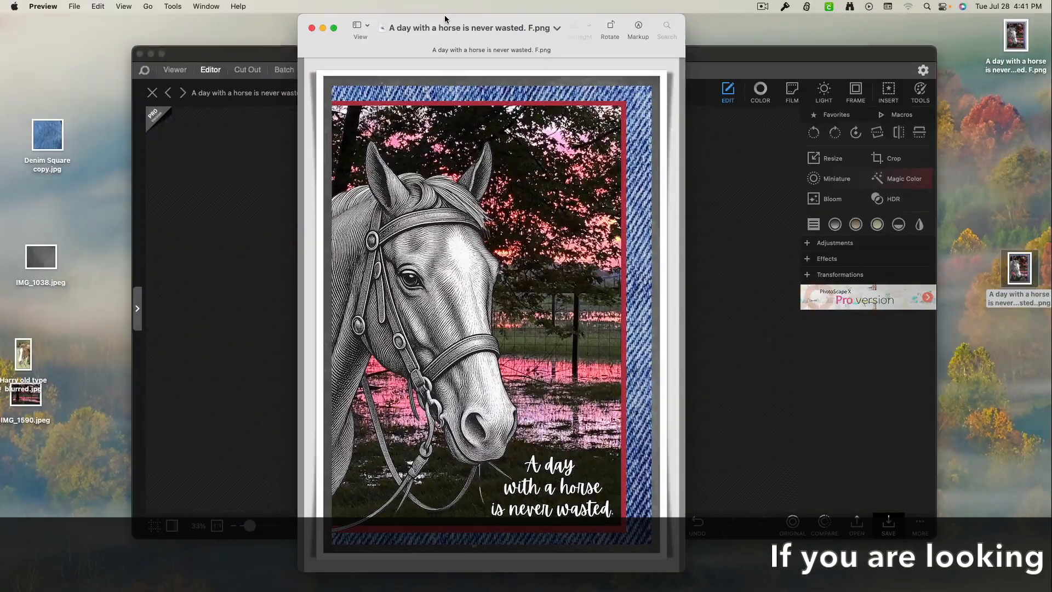